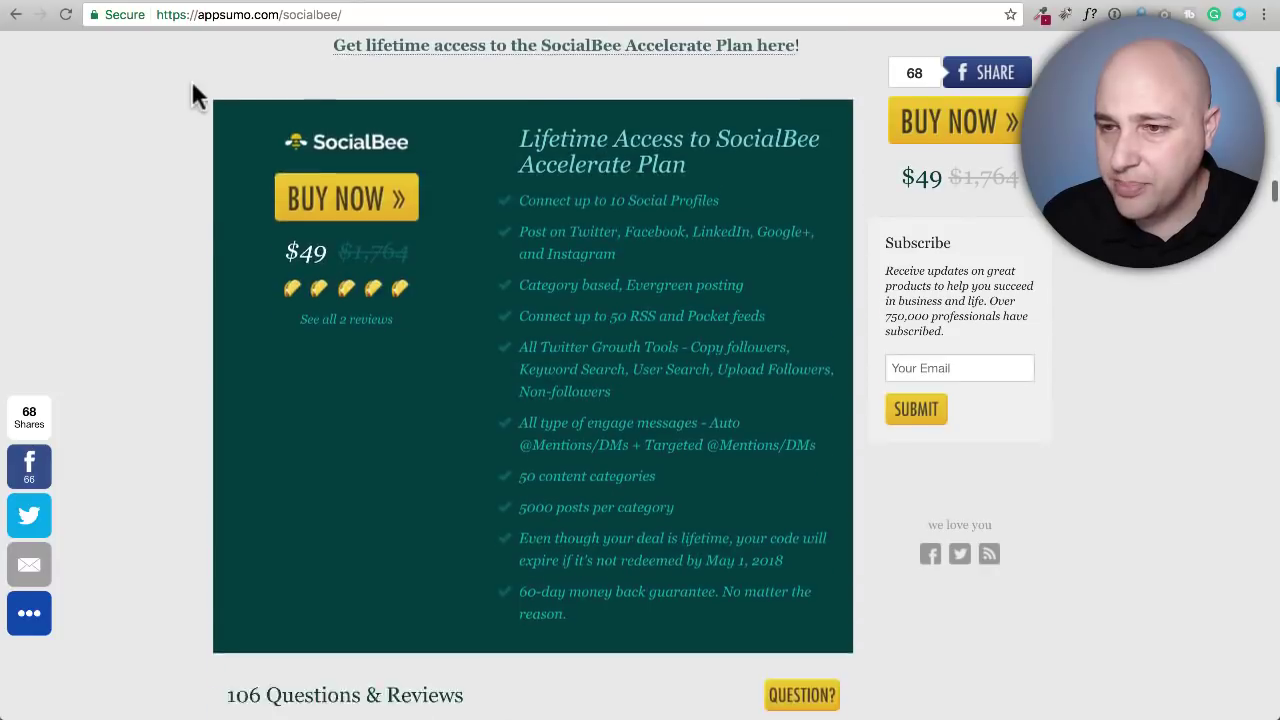
scroll(191, 80, up, 1)
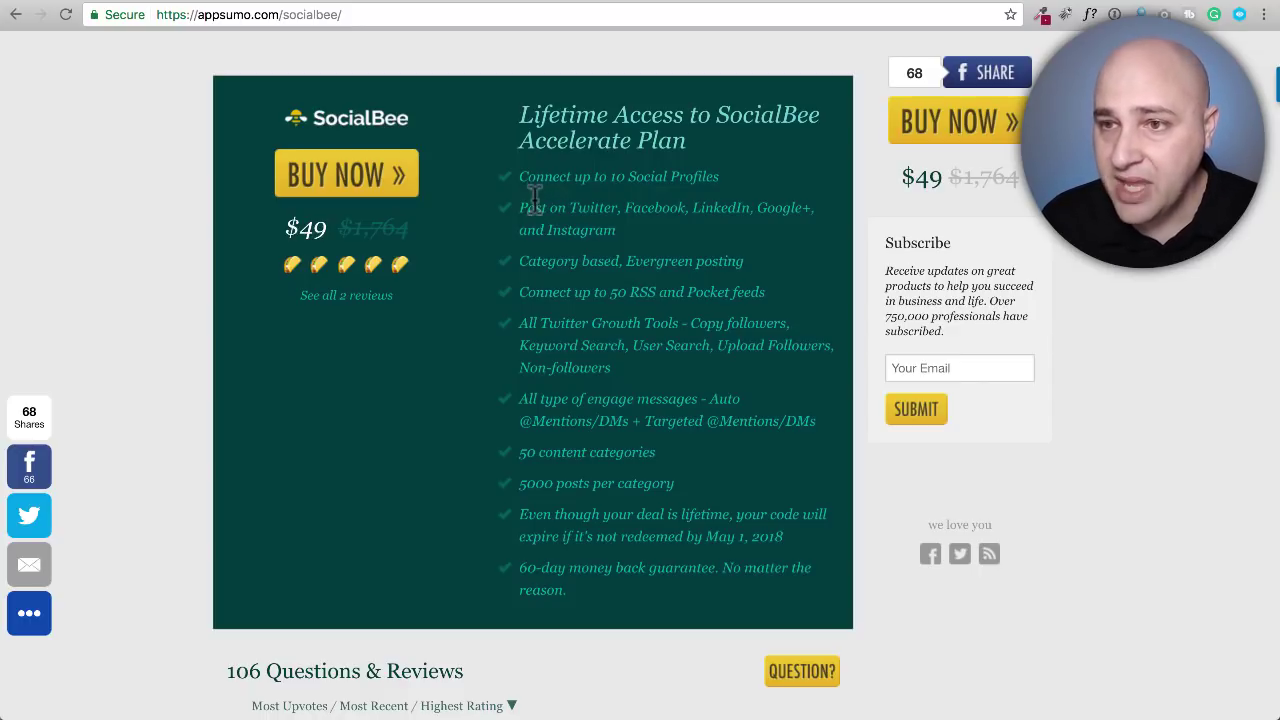
drag(527, 206, 557, 285)
click(449, 265)
click(550, 260)
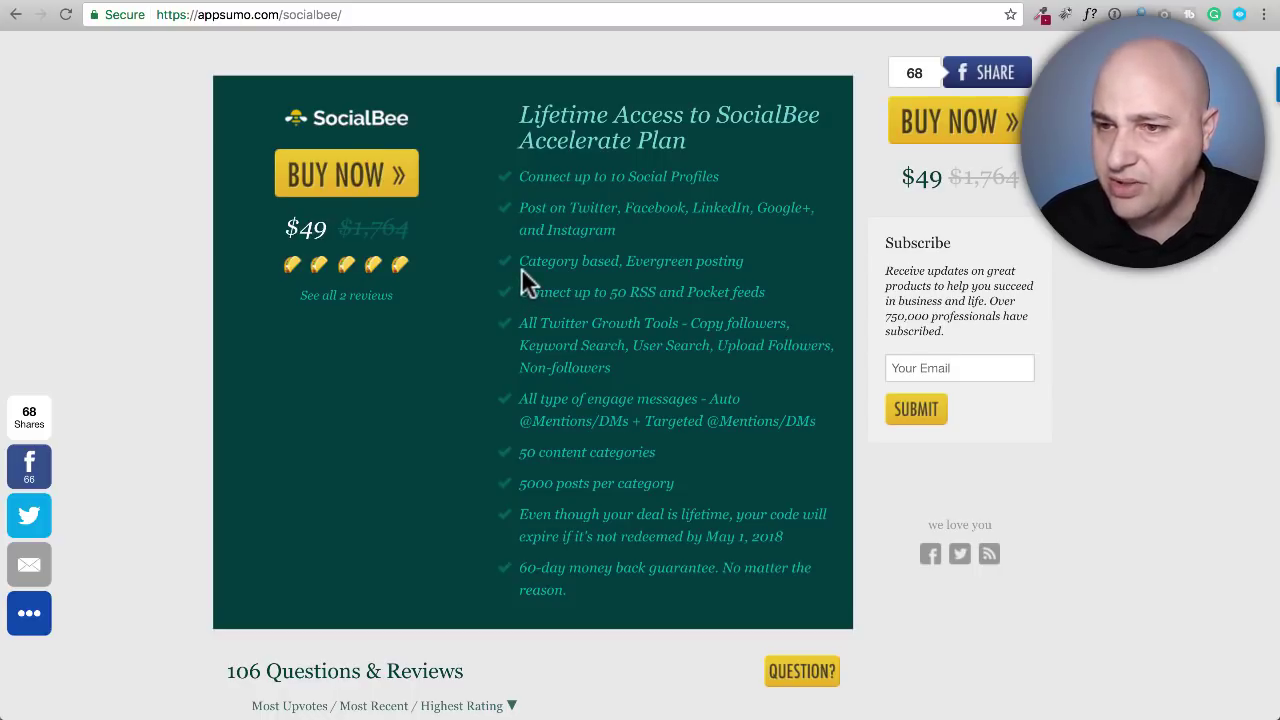
scroll(521, 268, down, 1)
click(524, 262)
drag(524, 262, 692, 258)
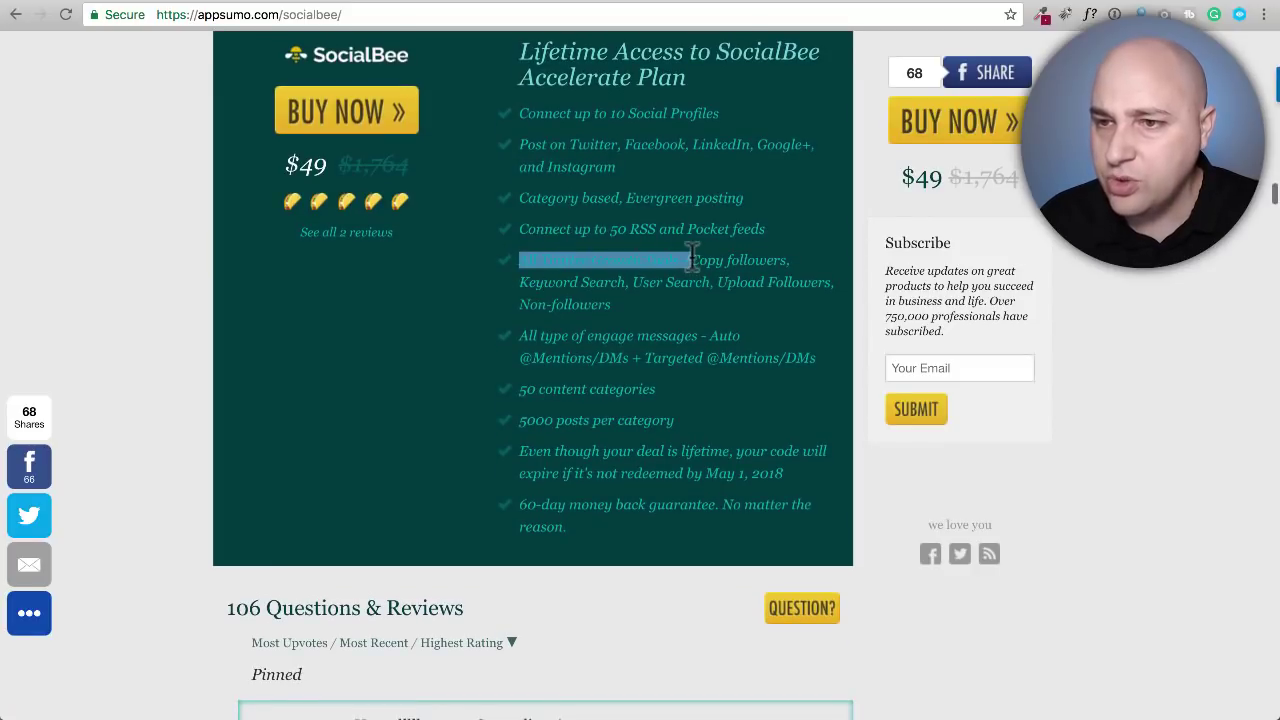
scroll(570, 264, down, 2)
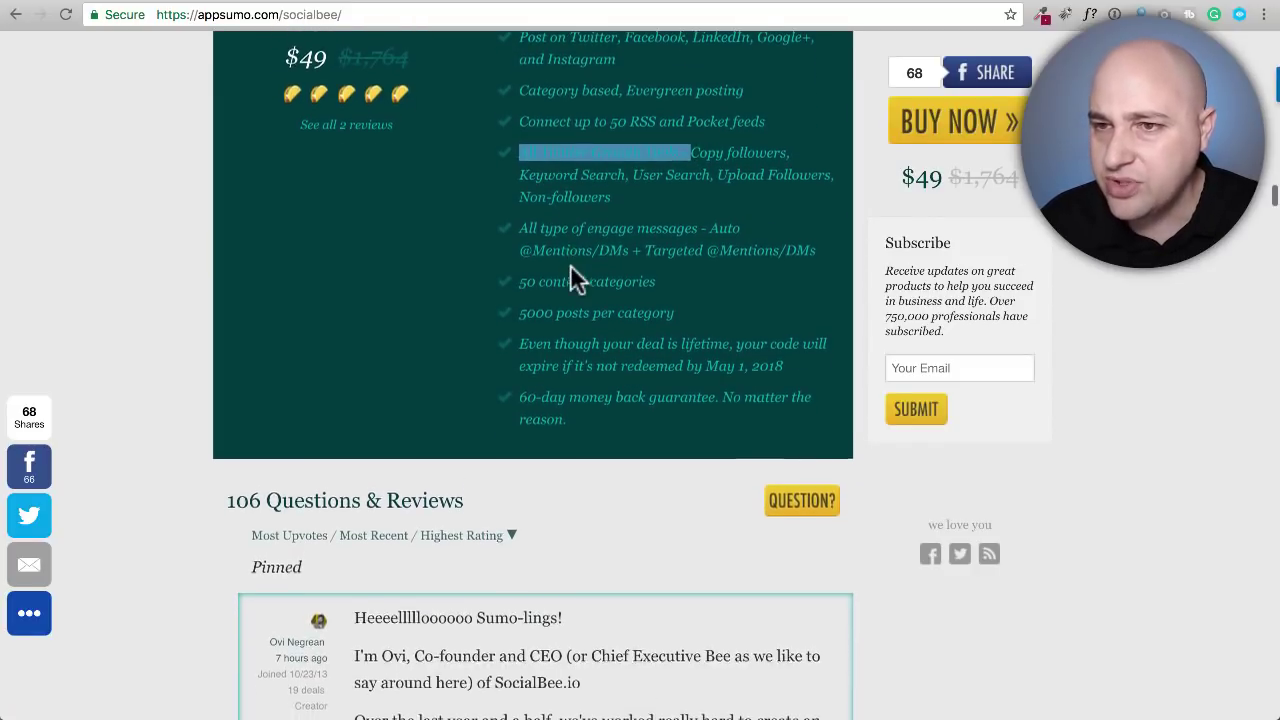
scroll(570, 264, up, 2)
drag(690, 251, 790, 245)
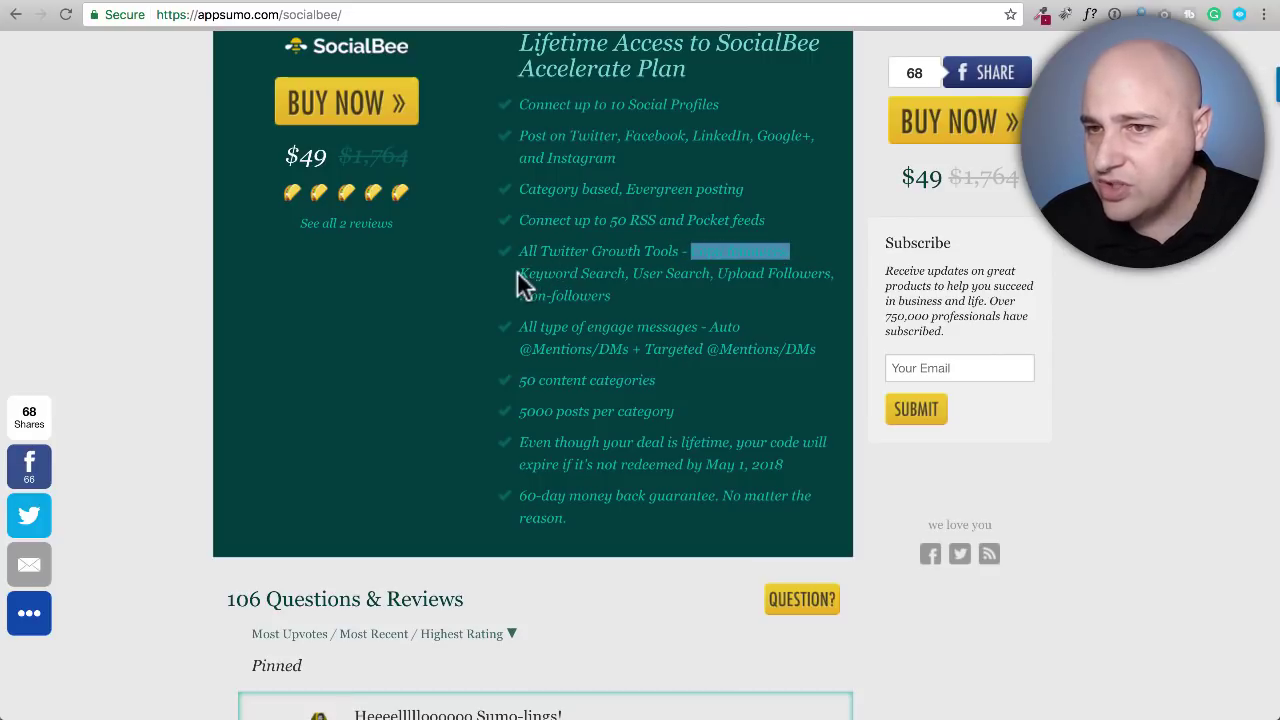
drag(517, 272, 829, 270)
click(638, 272)
click(726, 274)
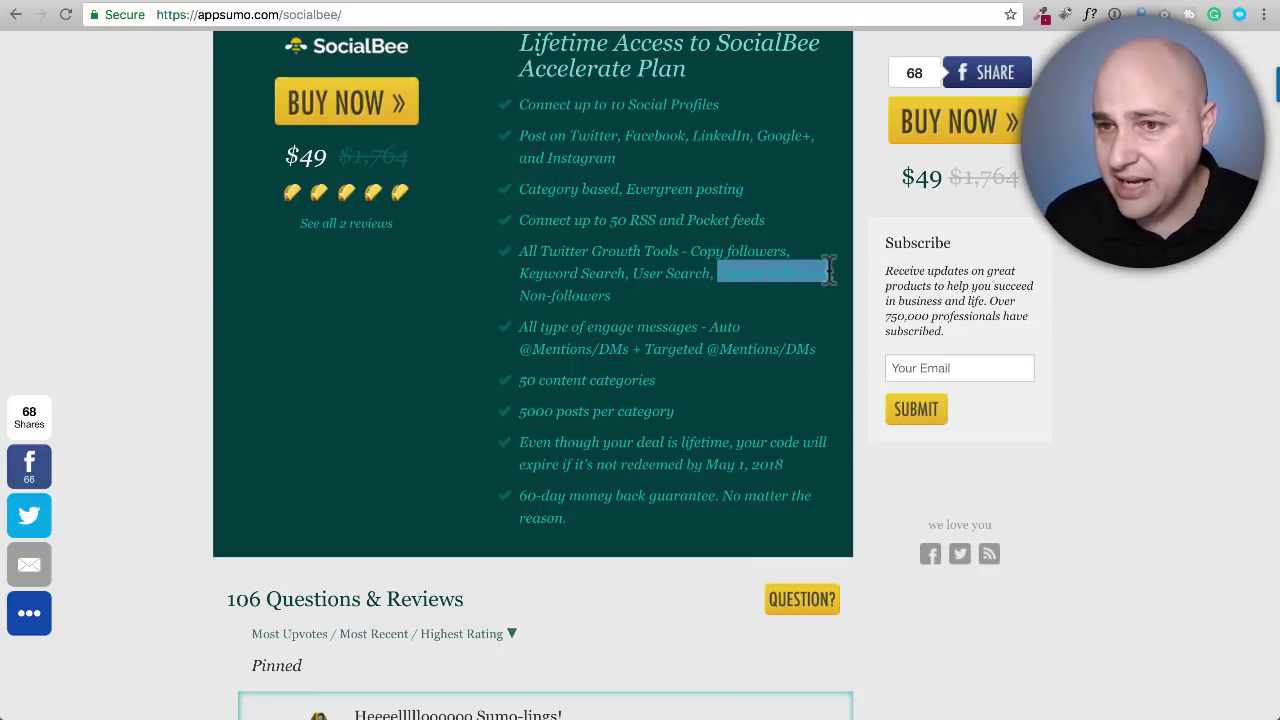
drag(612, 296, 500, 291)
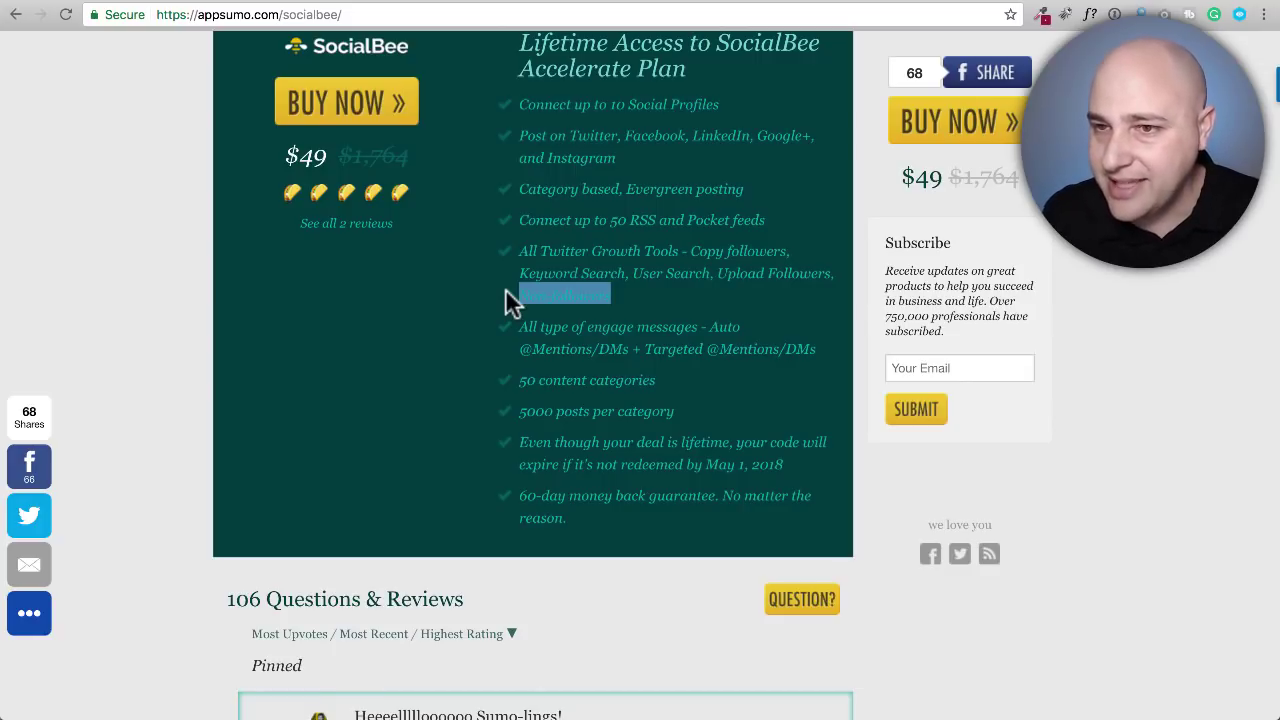
click(512, 323)
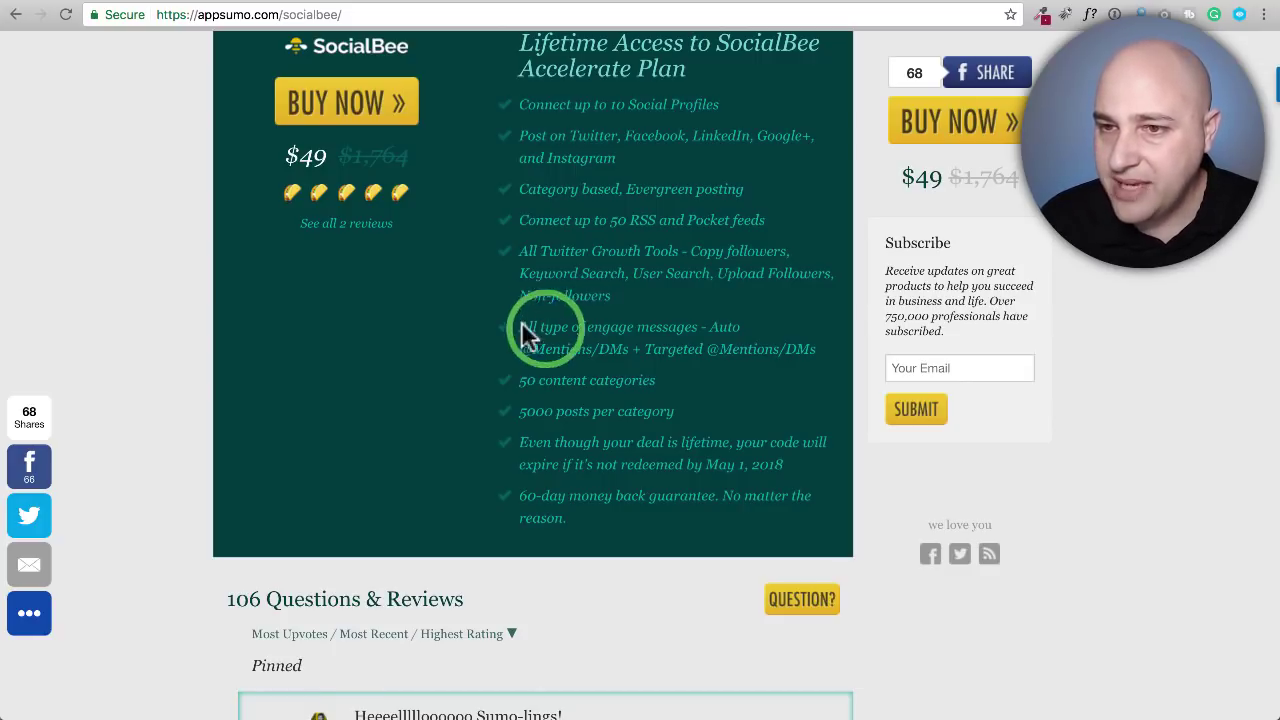
drag(512, 323, 703, 322)
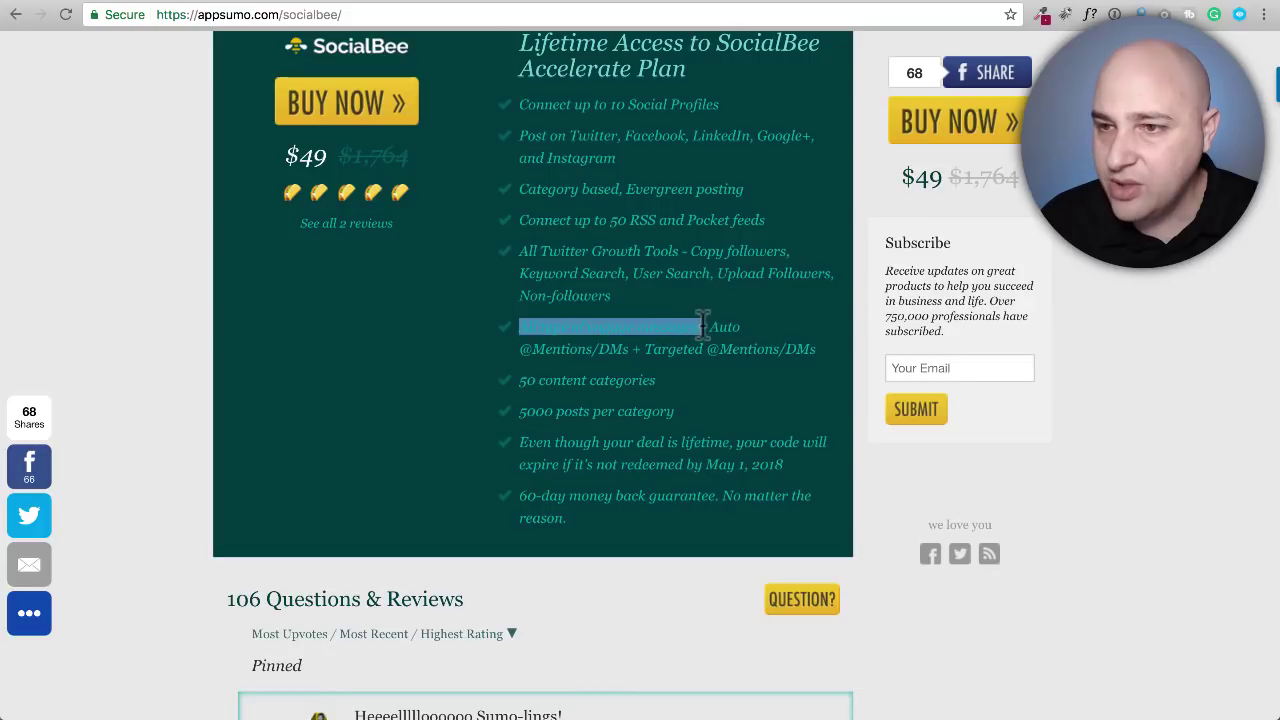
click(710, 325)
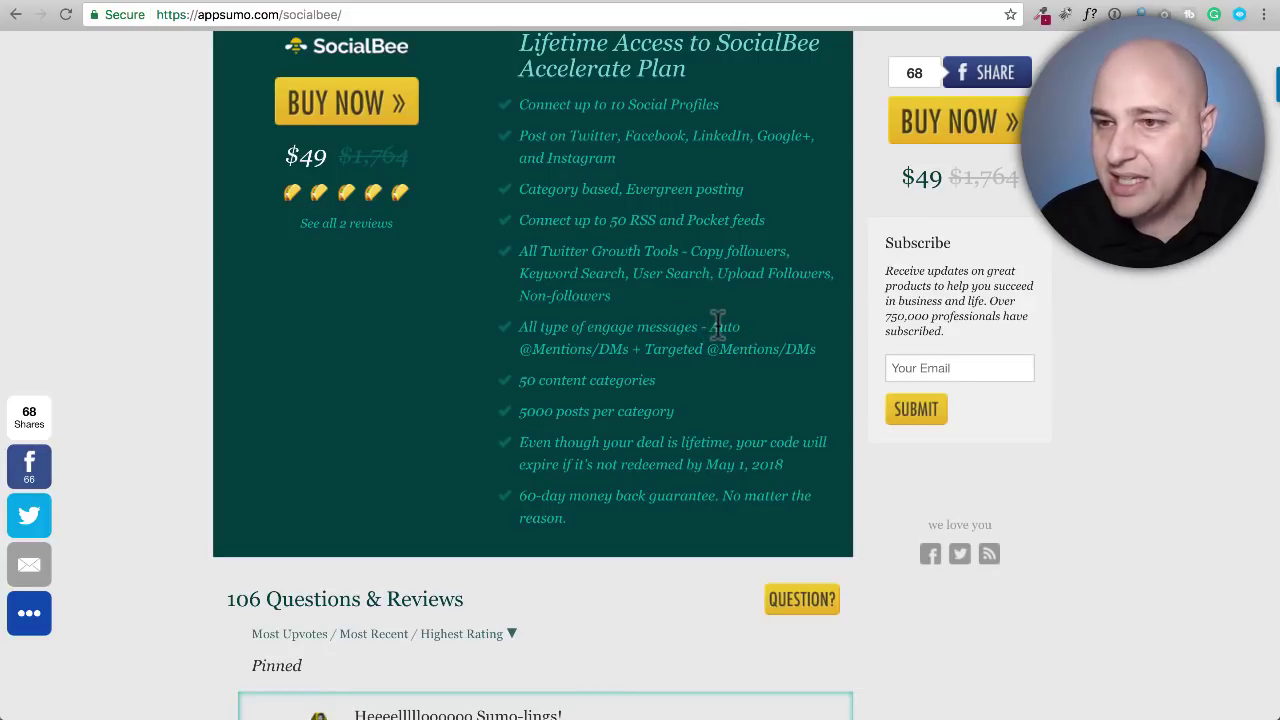
drag(710, 325, 600, 348)
click(600, 346)
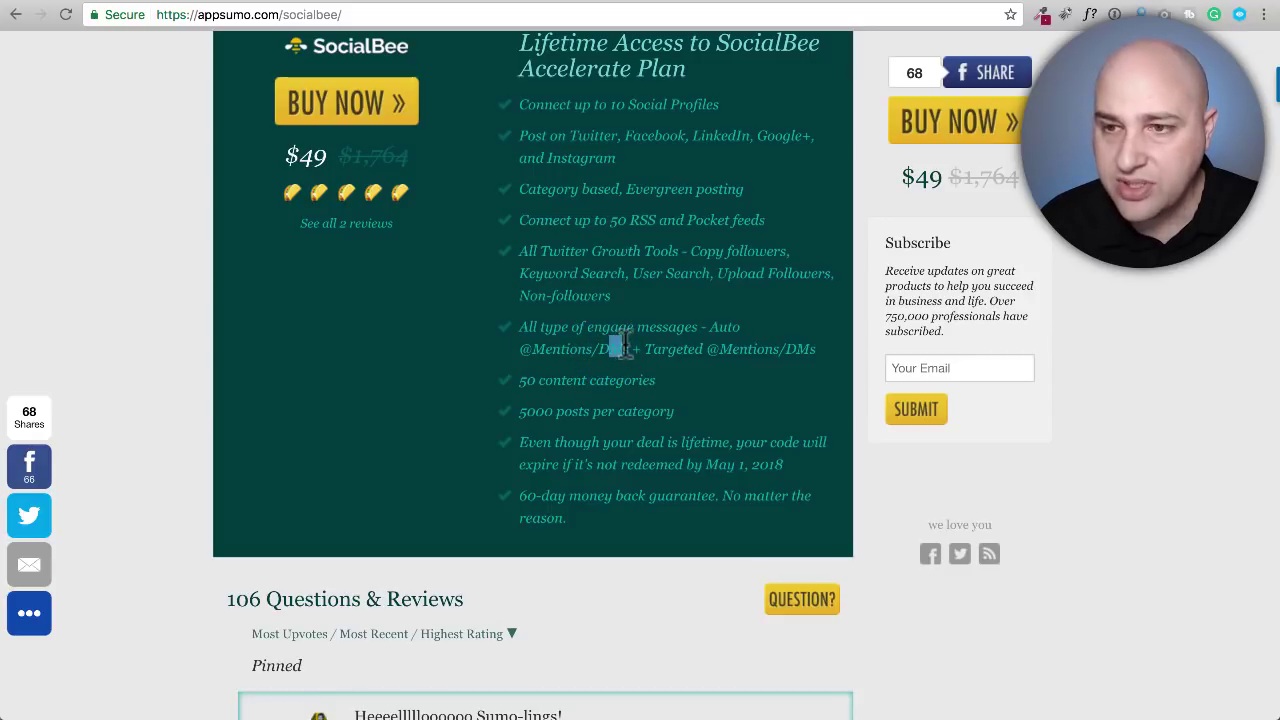
click(627, 345)
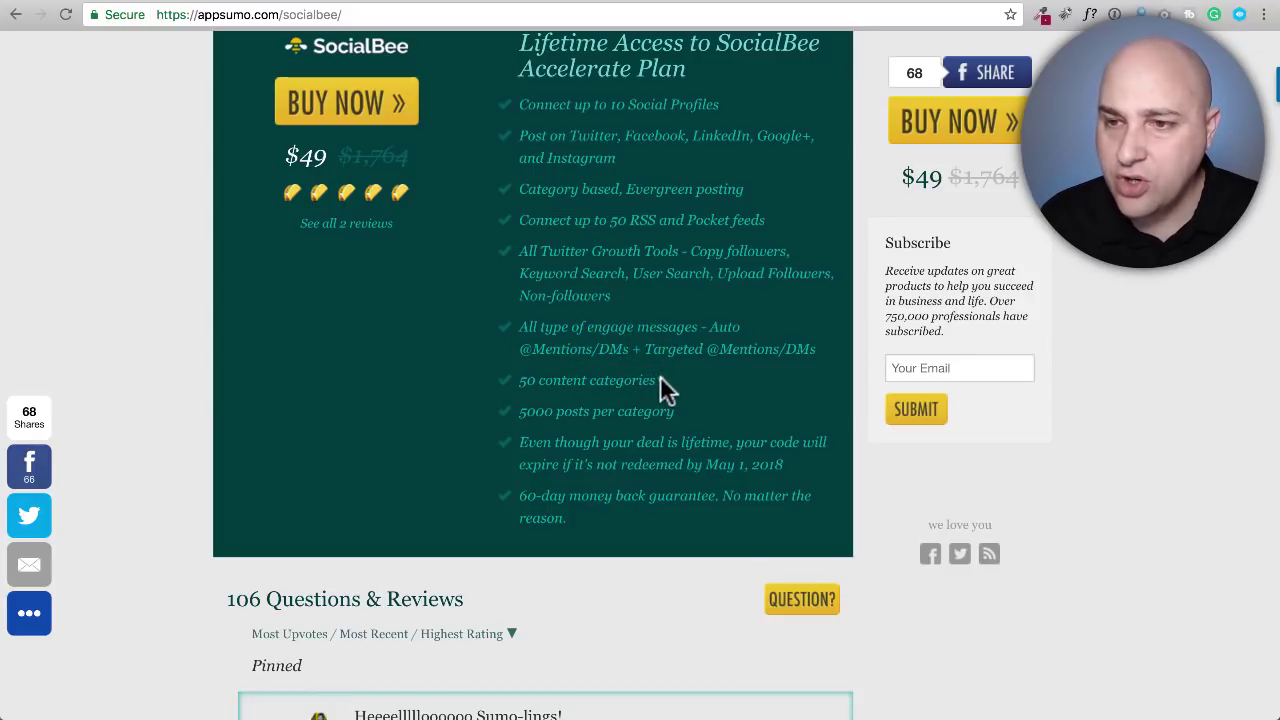
drag(660, 380, 508, 394)
click(523, 378)
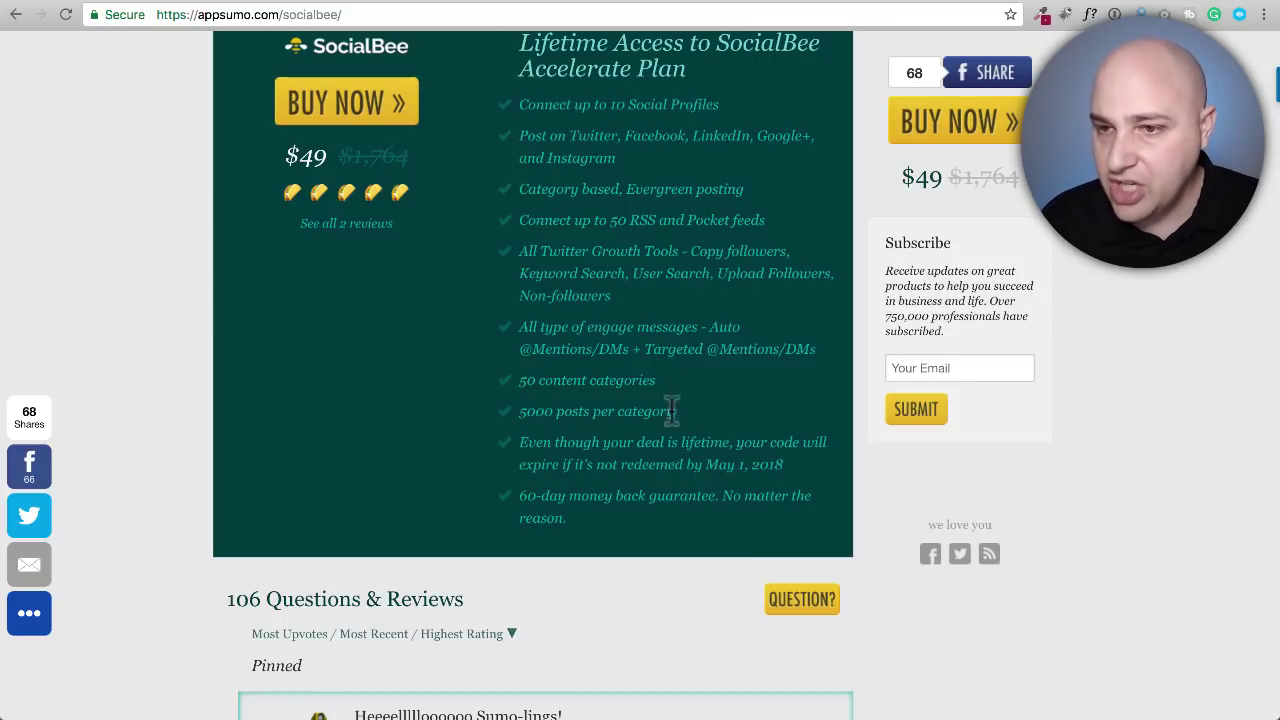
drag(683, 410, 528, 425)
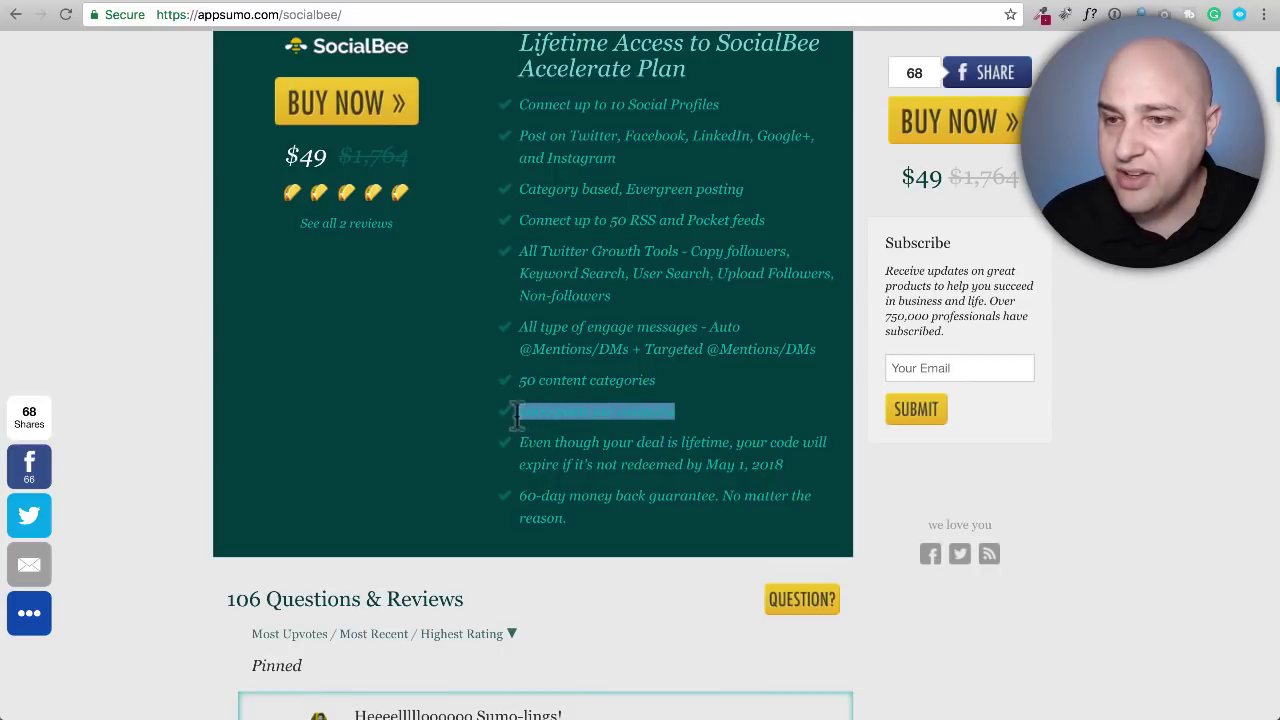
click(574, 411)
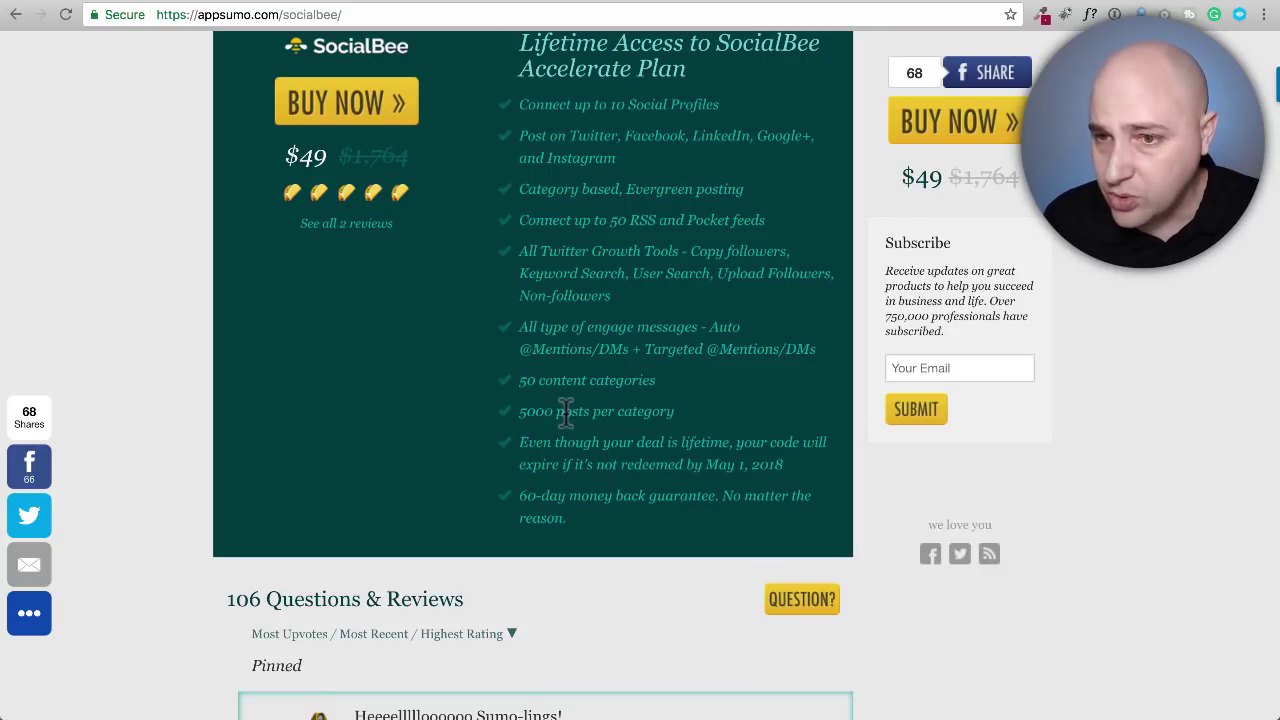
Skim the AppSumo deal reviews, then switch to the SocialBee homepage tab
scroll(560, 405, down, 2)
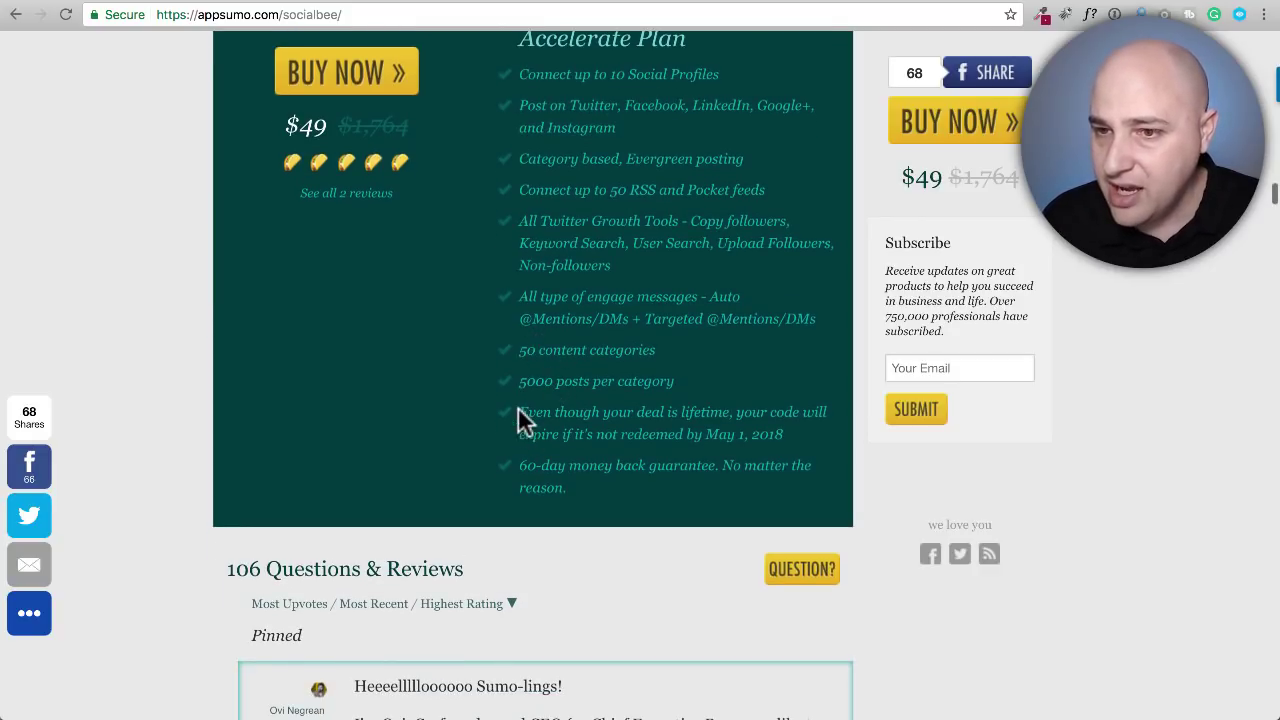
drag(518, 408, 565, 488)
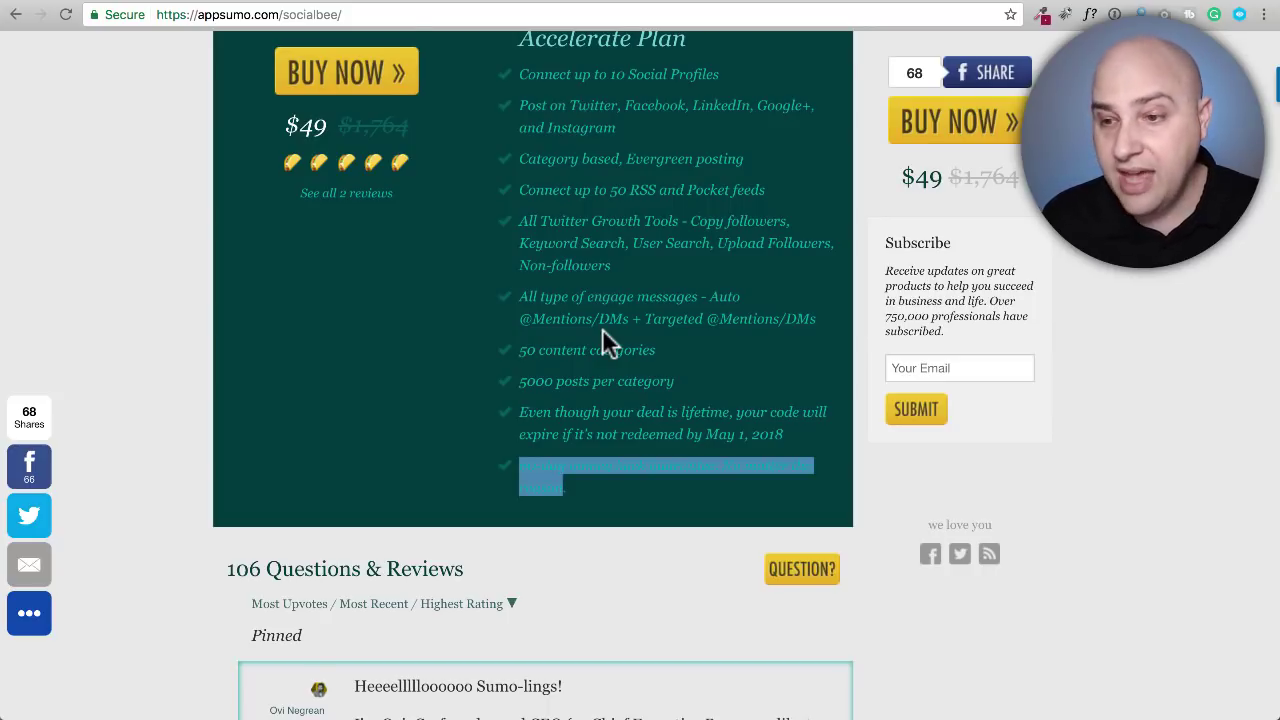
scroll(603, 332, down, 15)
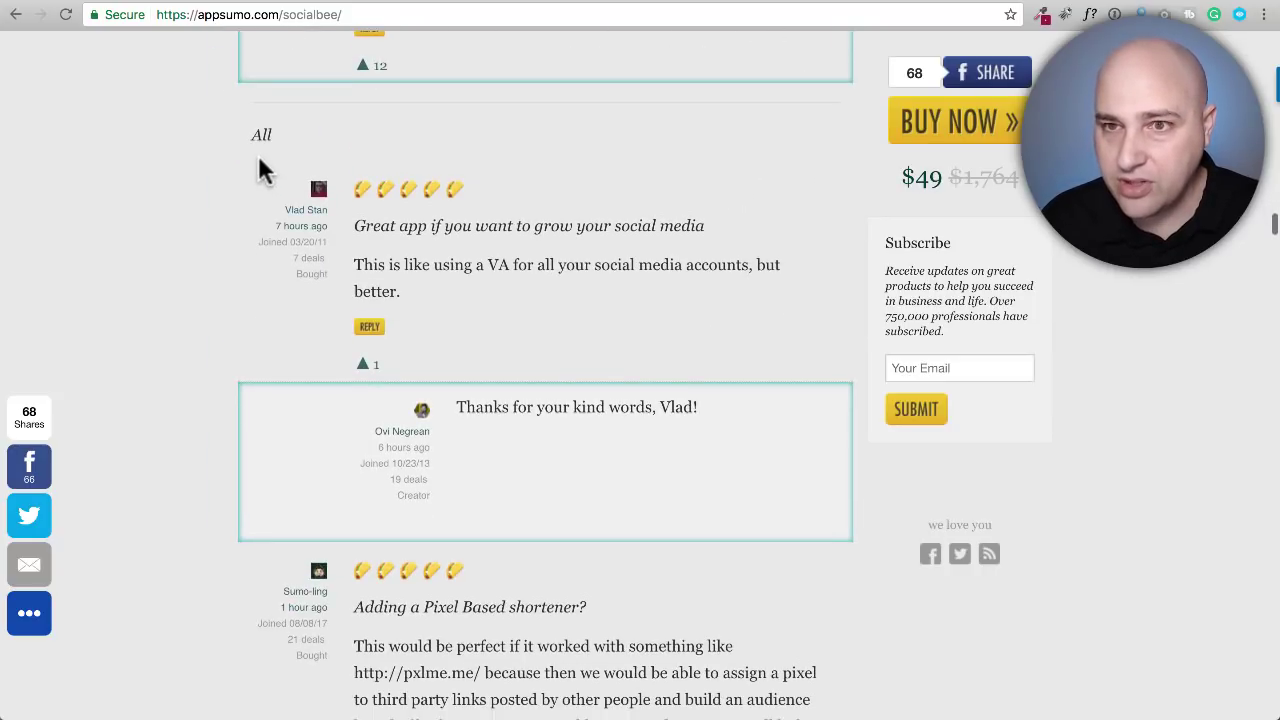
scroll(370, 210, up, 3)
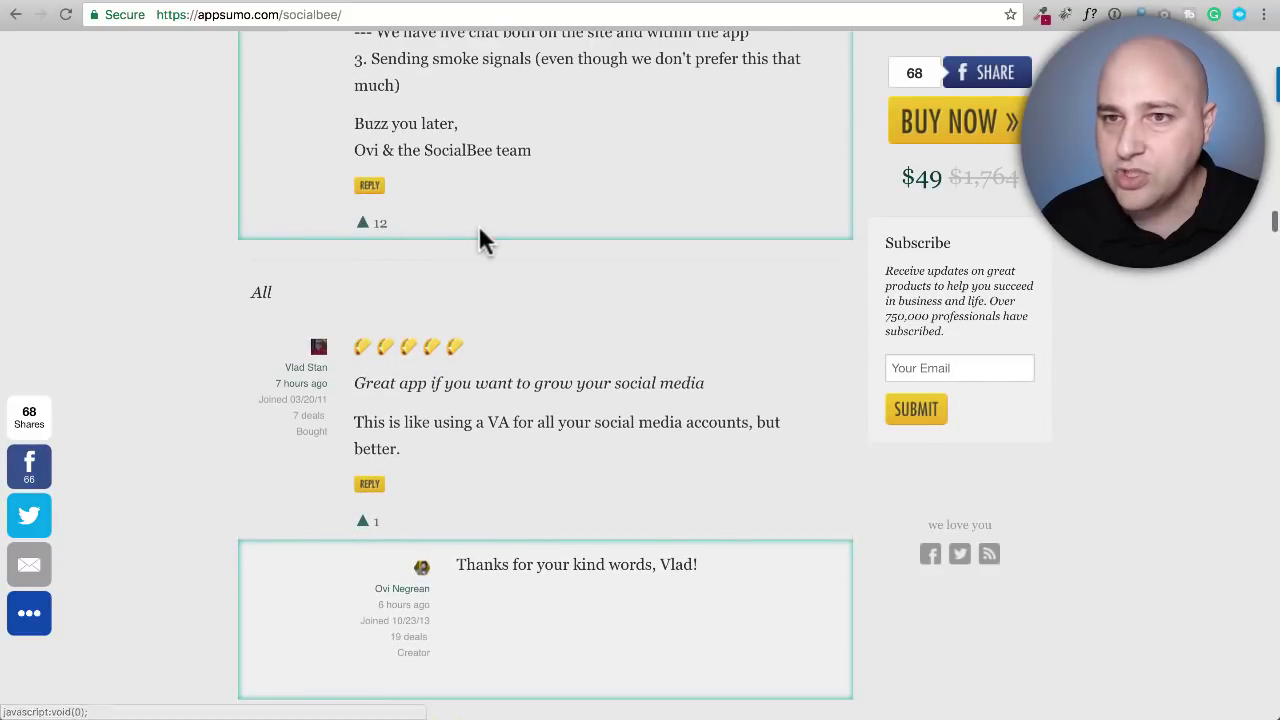
scroll(480, 232, up, 15)
scroll(541, 226, up, 15)
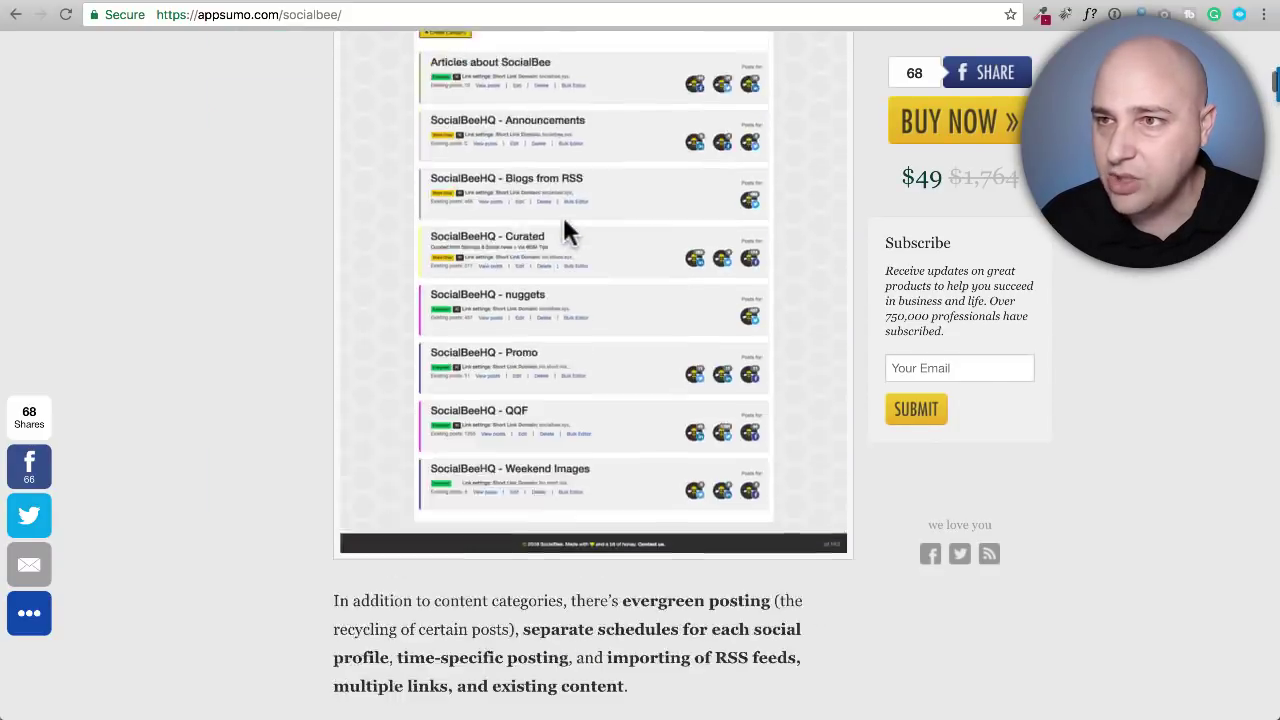
click(700, 8)
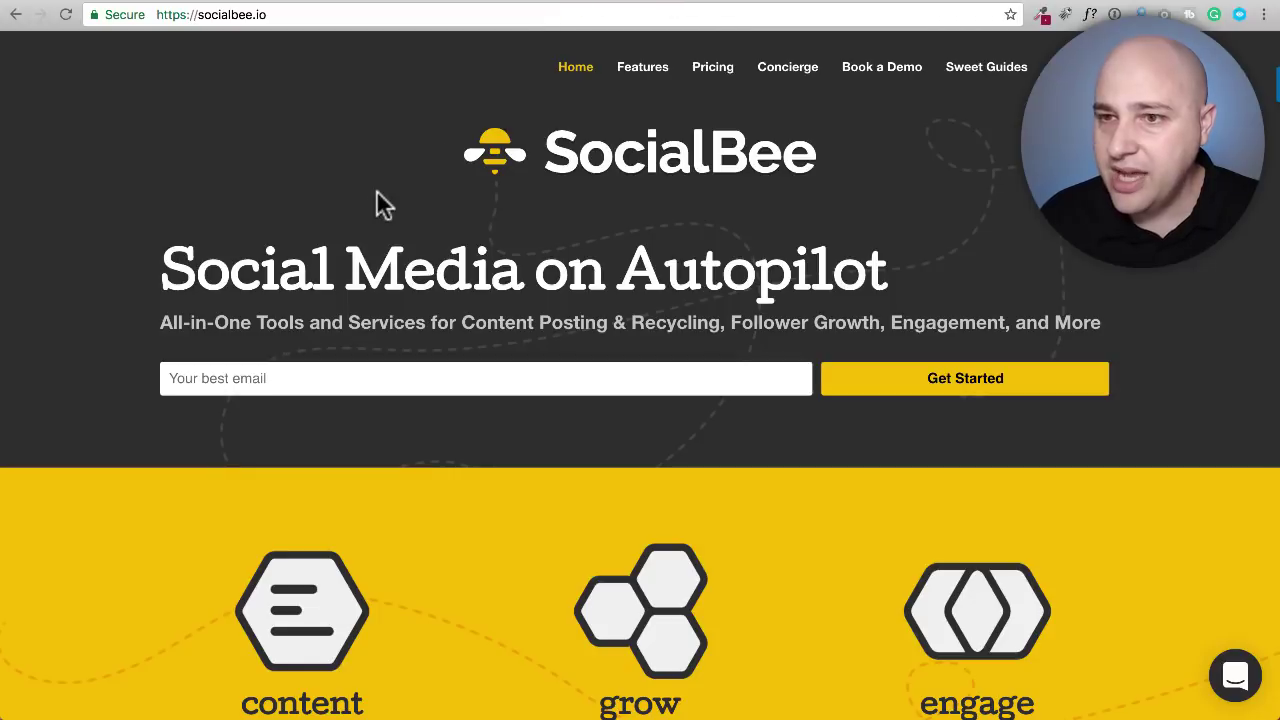
Skim the socialbee.io homepage, then go to the Content Features page
scroll(358, 228, down, 6)
scroll(358, 232, up, 4)
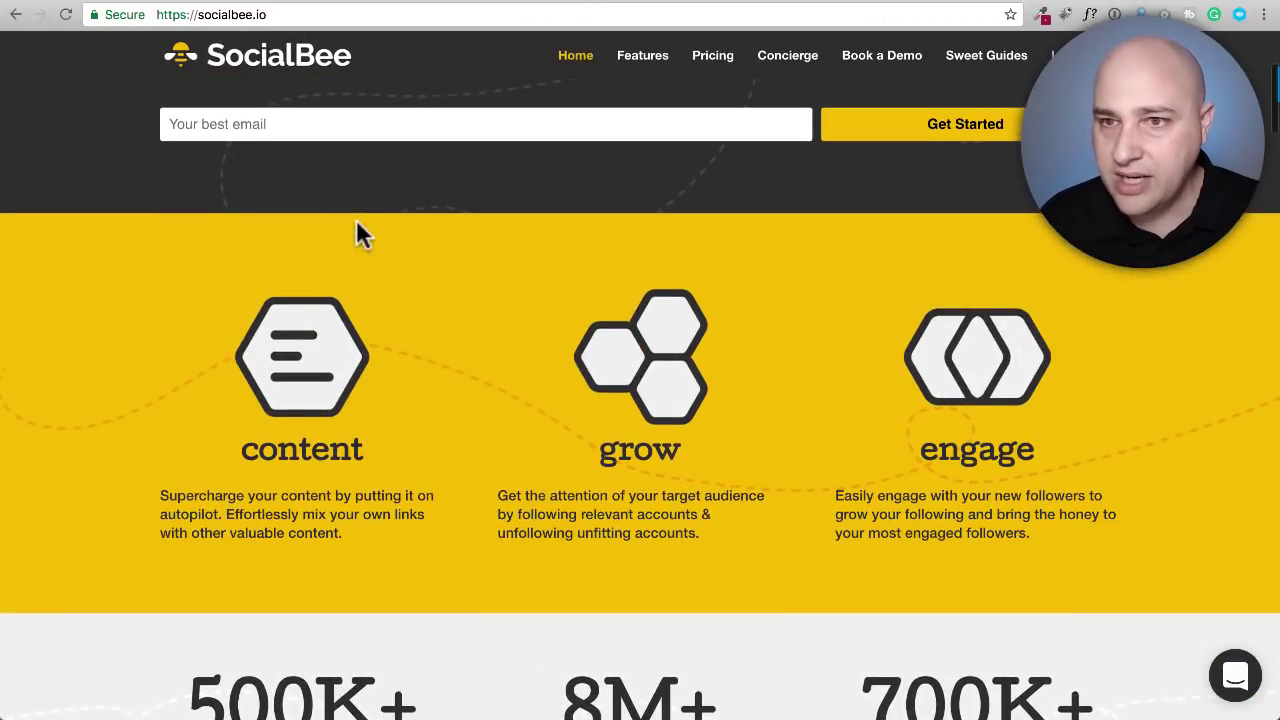
scroll(358, 232, down, 10)
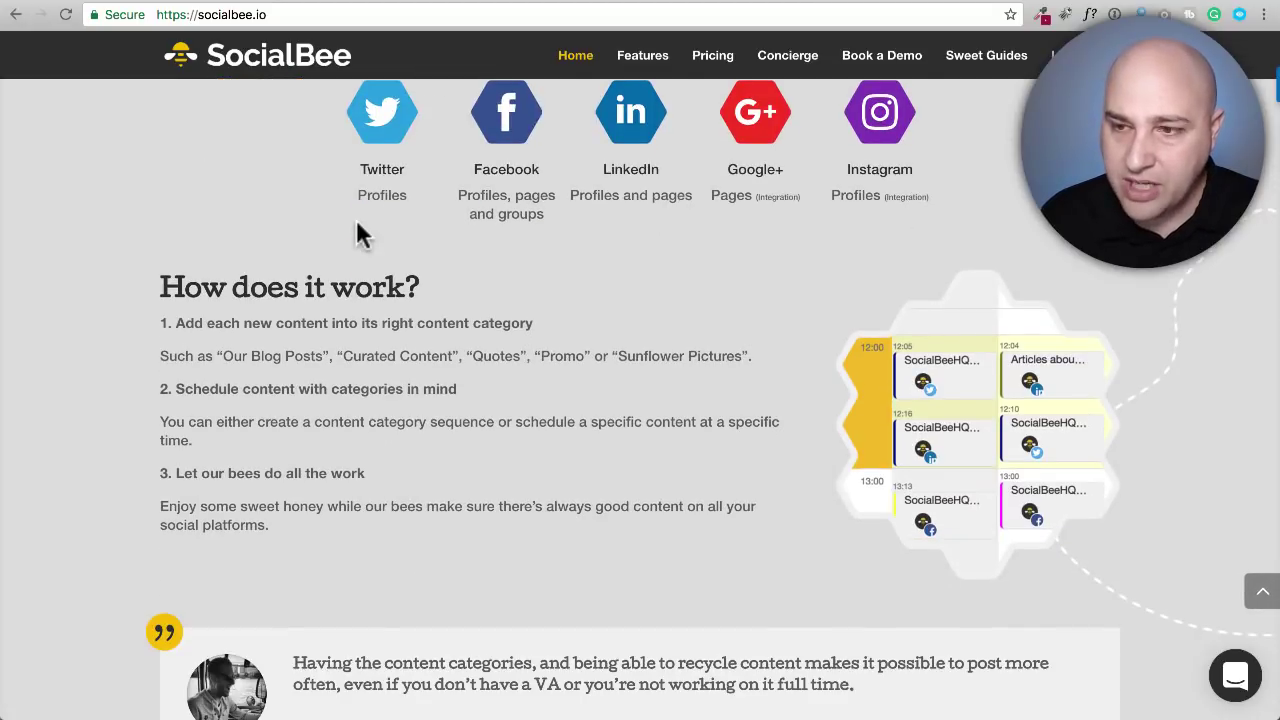
click(645, 60)
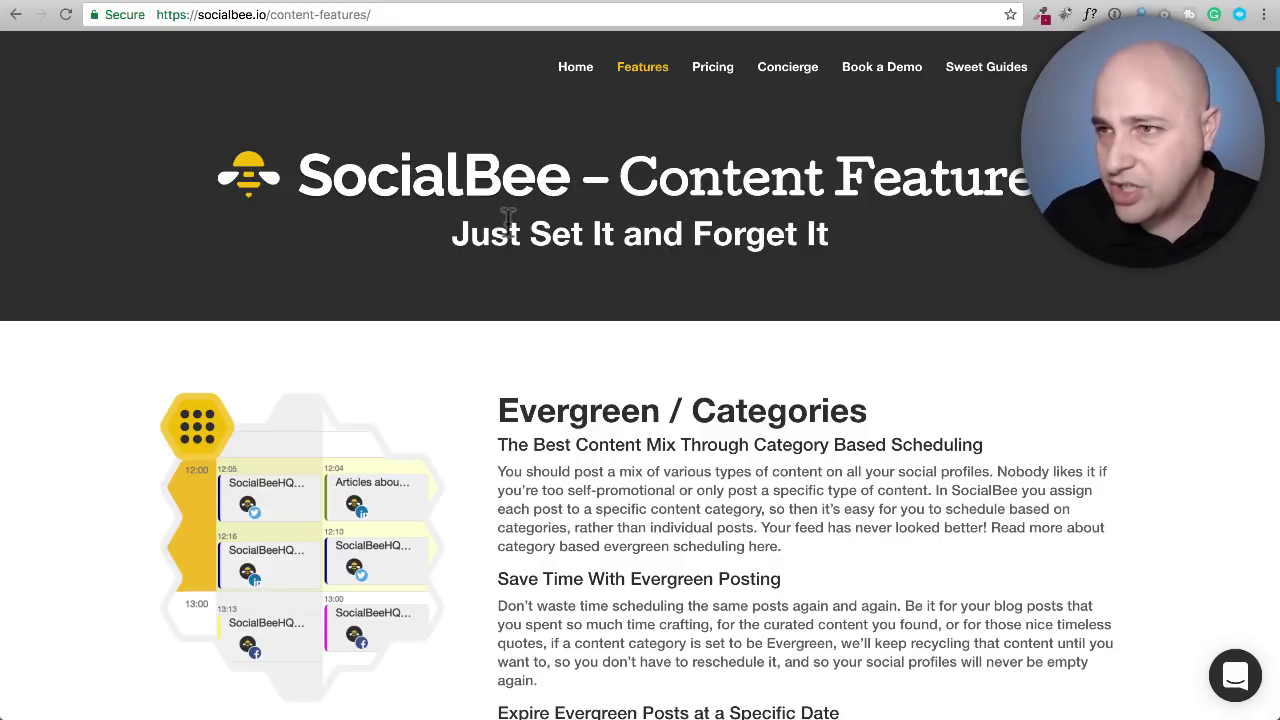
Scroll down the Features page and highlight the 'See All Future Posts…' and 'Post Time Sensitive Content…' headings
scroll(496, 267, down, 3)
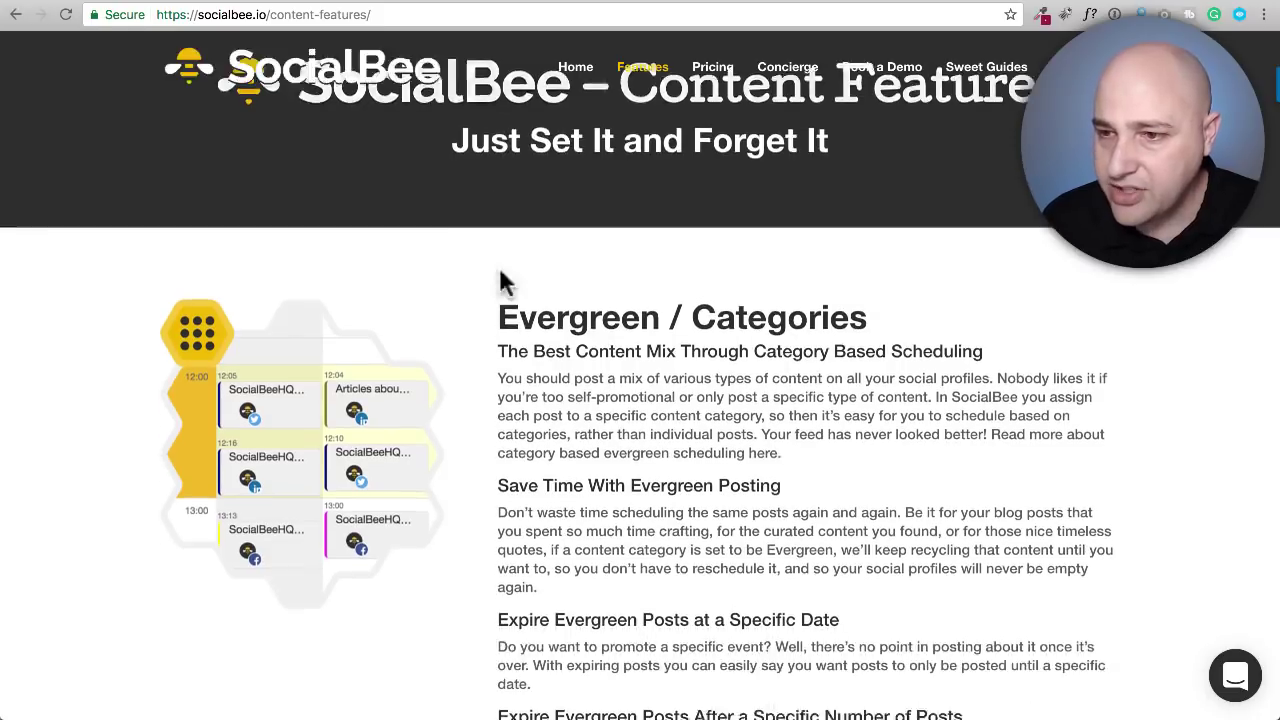
scroll(502, 272, down, 3)
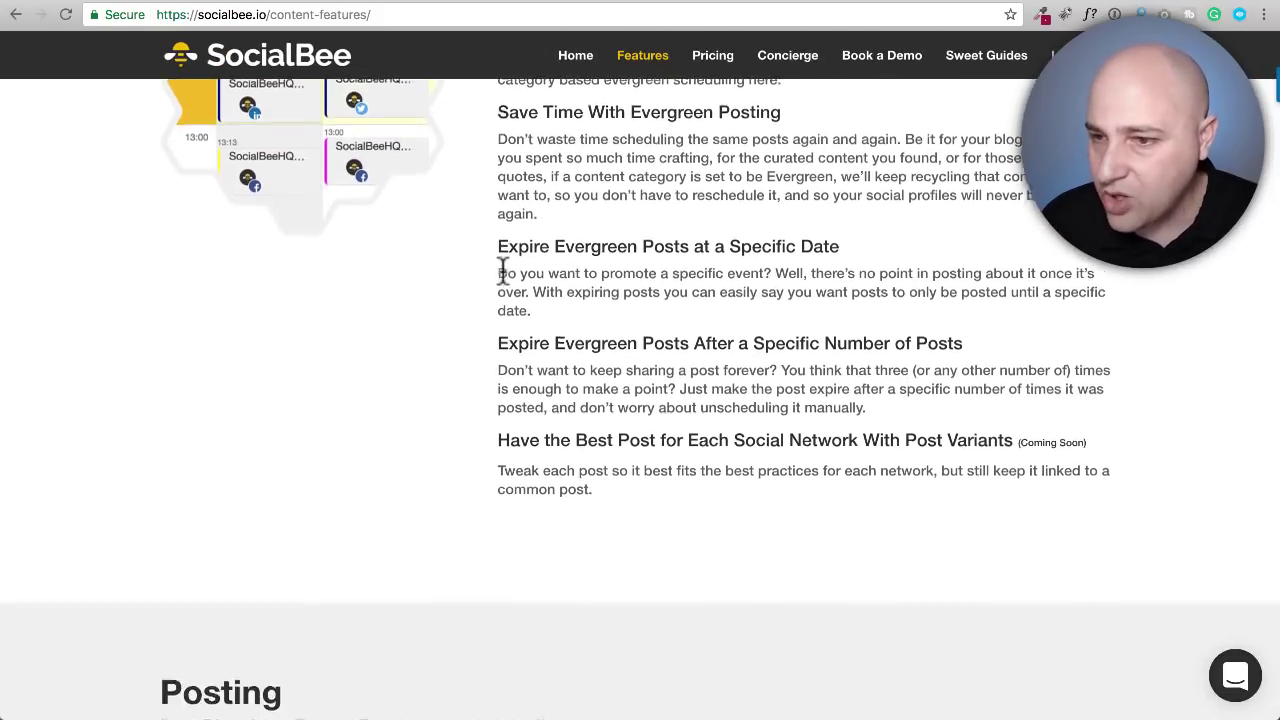
scroll(489, 278, down, 3)
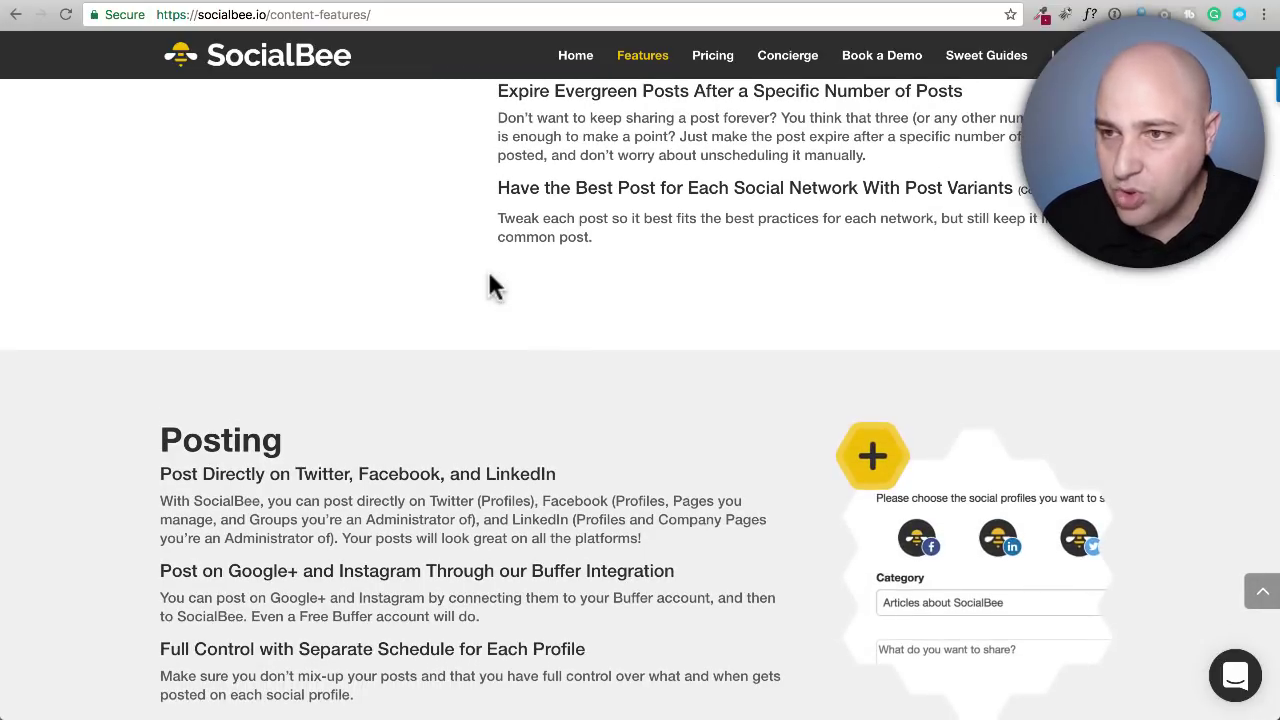
scroll(489, 278, down, 4)
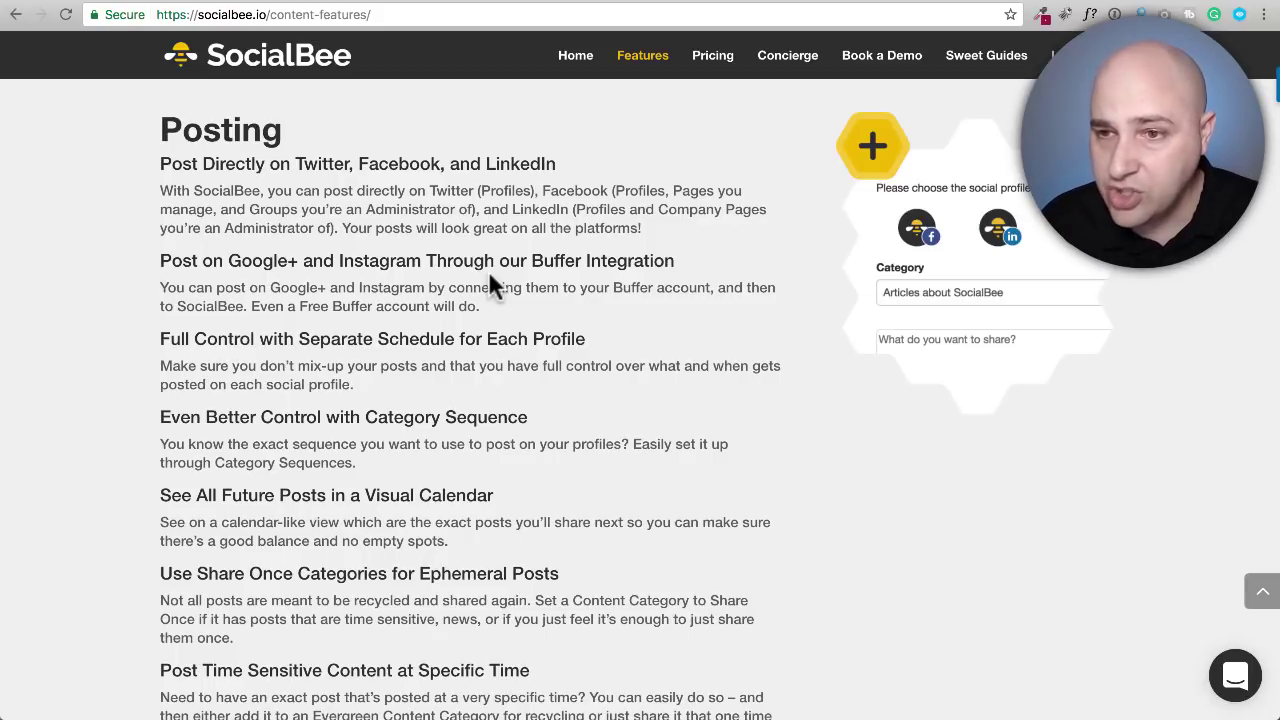
scroll(488, 285, down, 3)
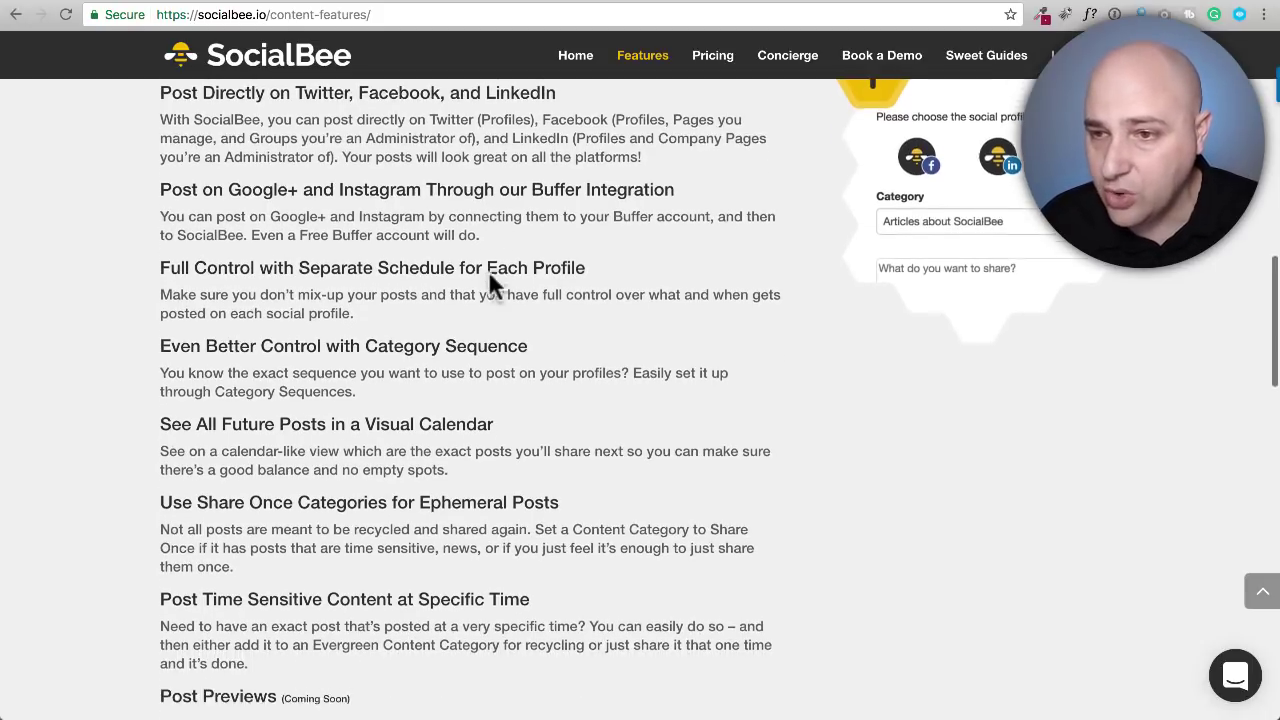
scroll(488, 285, down, 3)
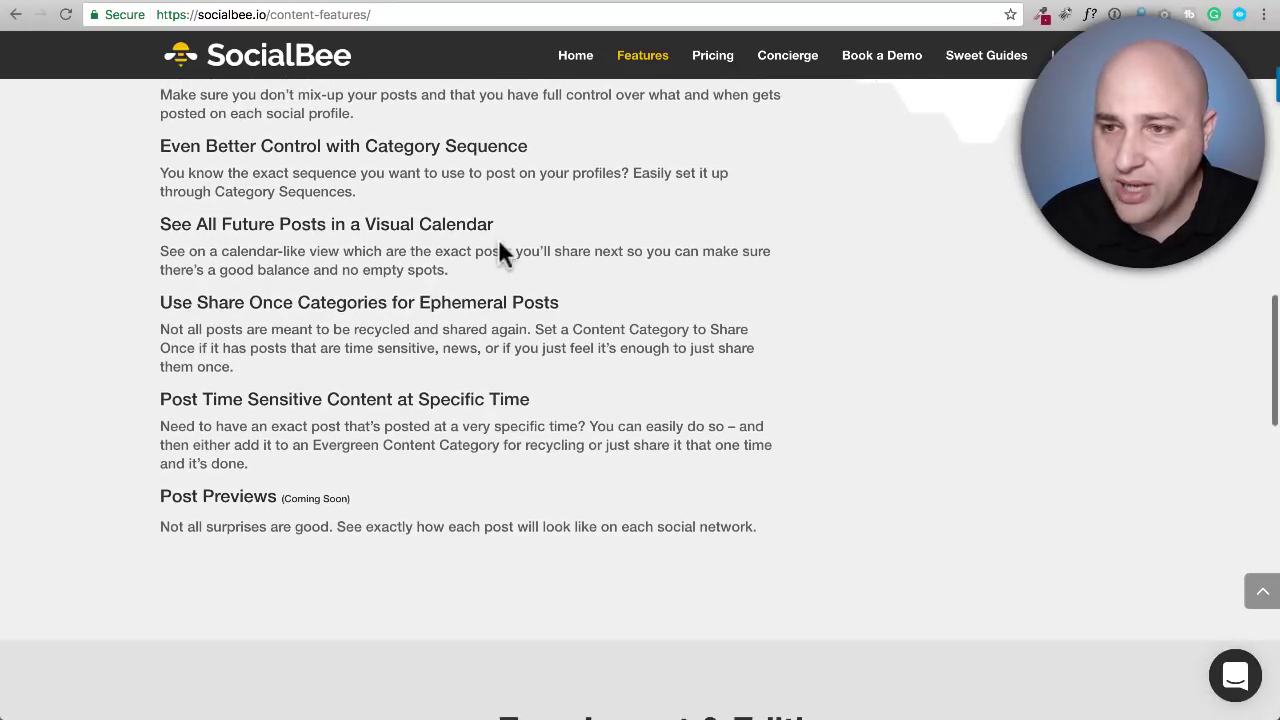
drag(509, 222, 173, 222)
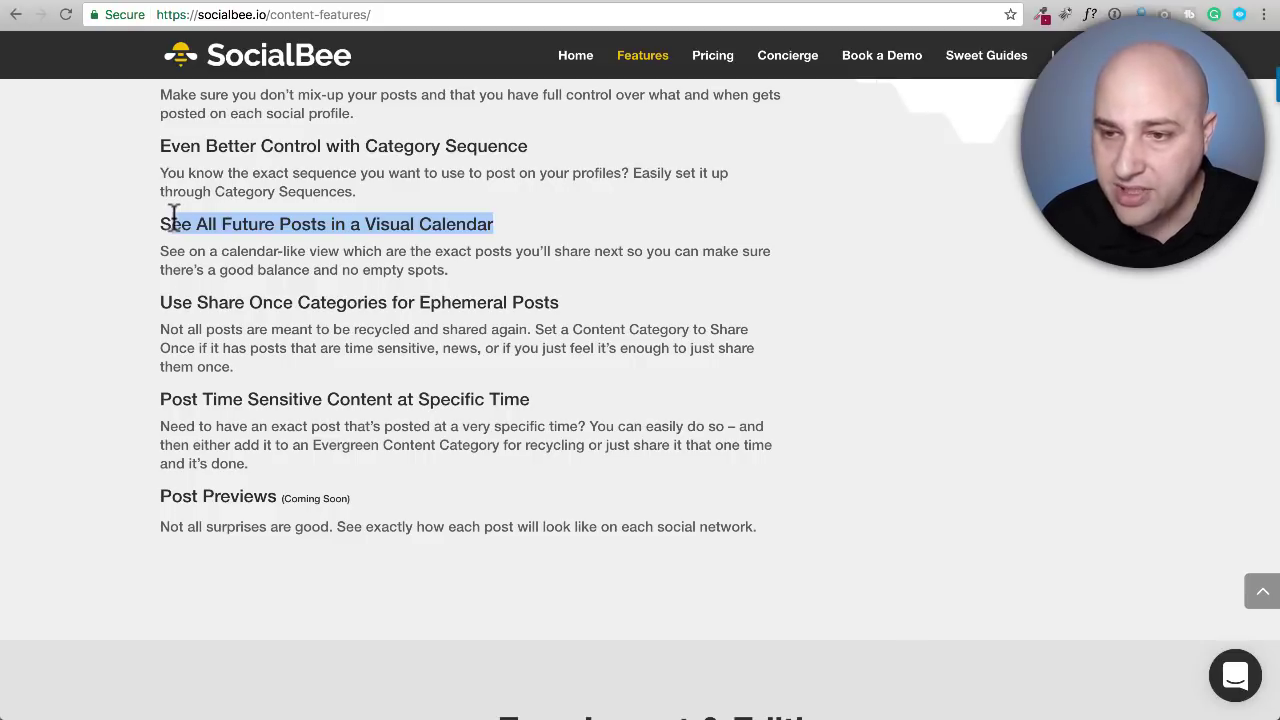
scroll(173, 222, down, 3)
drag(546, 262, 140, 270)
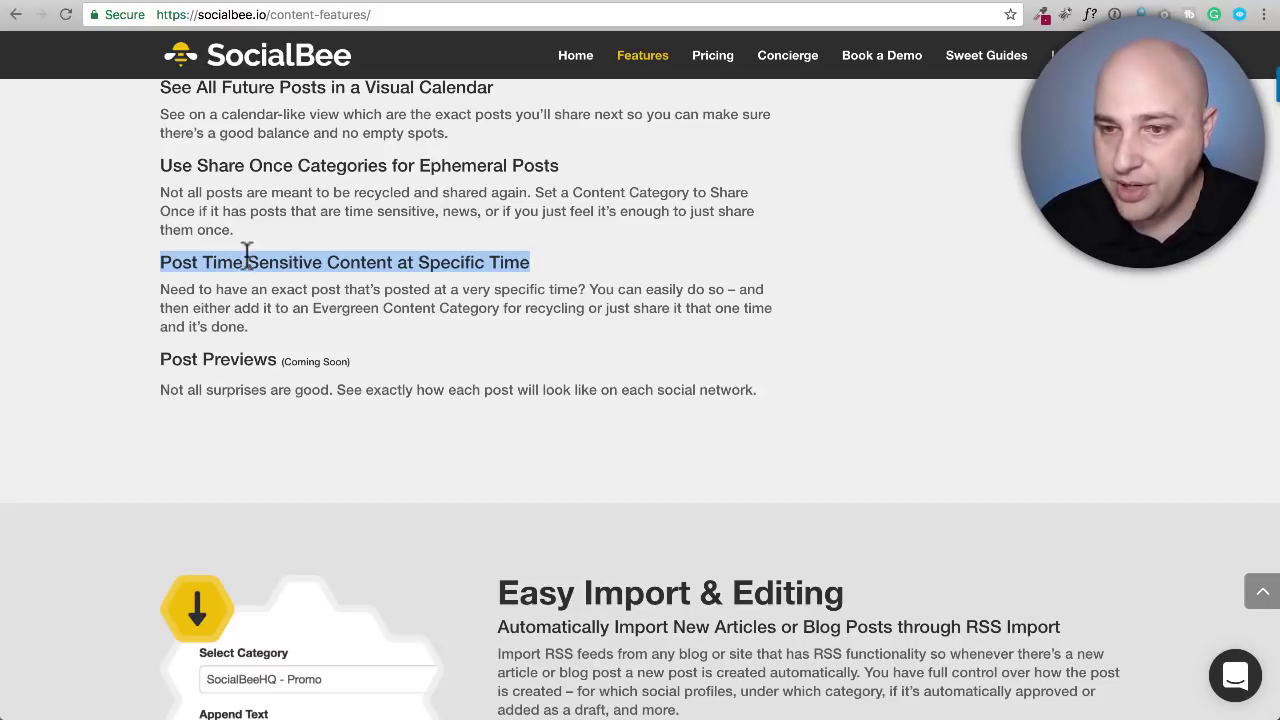
Scroll the Features page down to the Easy Import & Editing section
scroll(410, 245, down, 5)
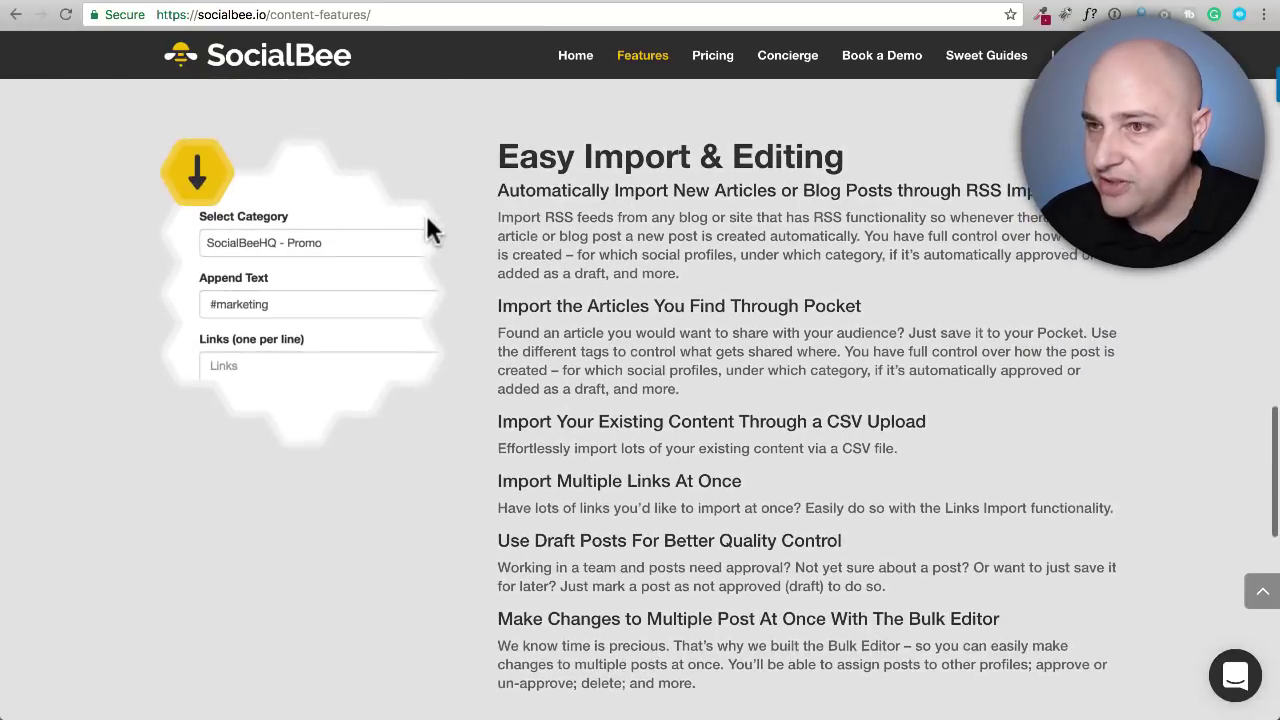
scroll(428, 230, up, 1)
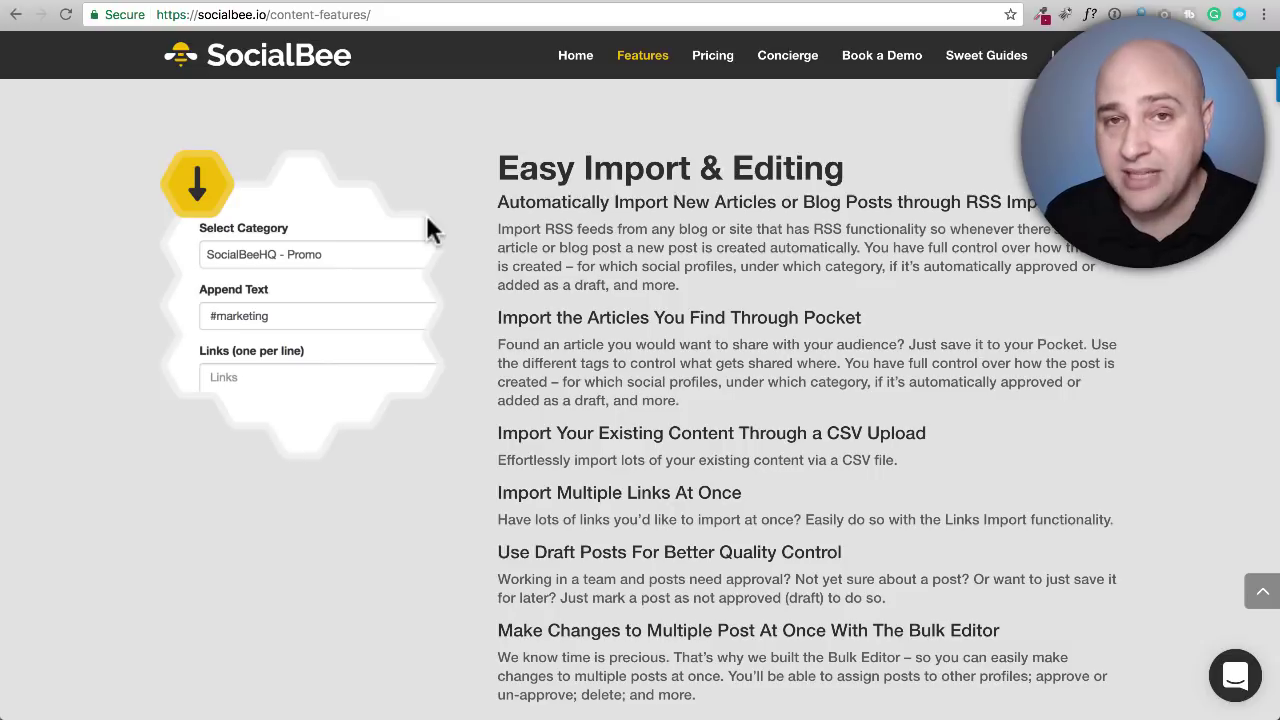
scroll(430, 230, down, 10)
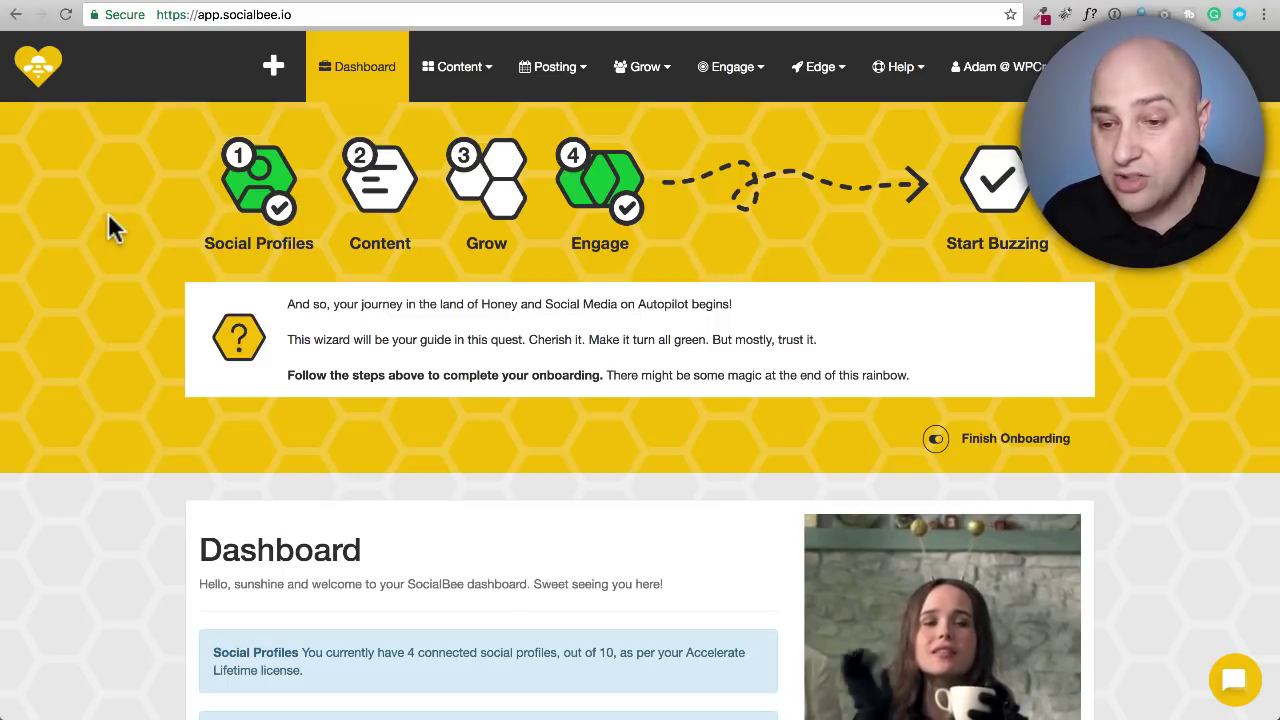
Browse the 4 connected profiles in the Social Profiles Overview, then bring up the Content menu
scroll(108, 213, down, 1)
scroll(110, 220, down, 10)
scroll(110, 220, up, 4)
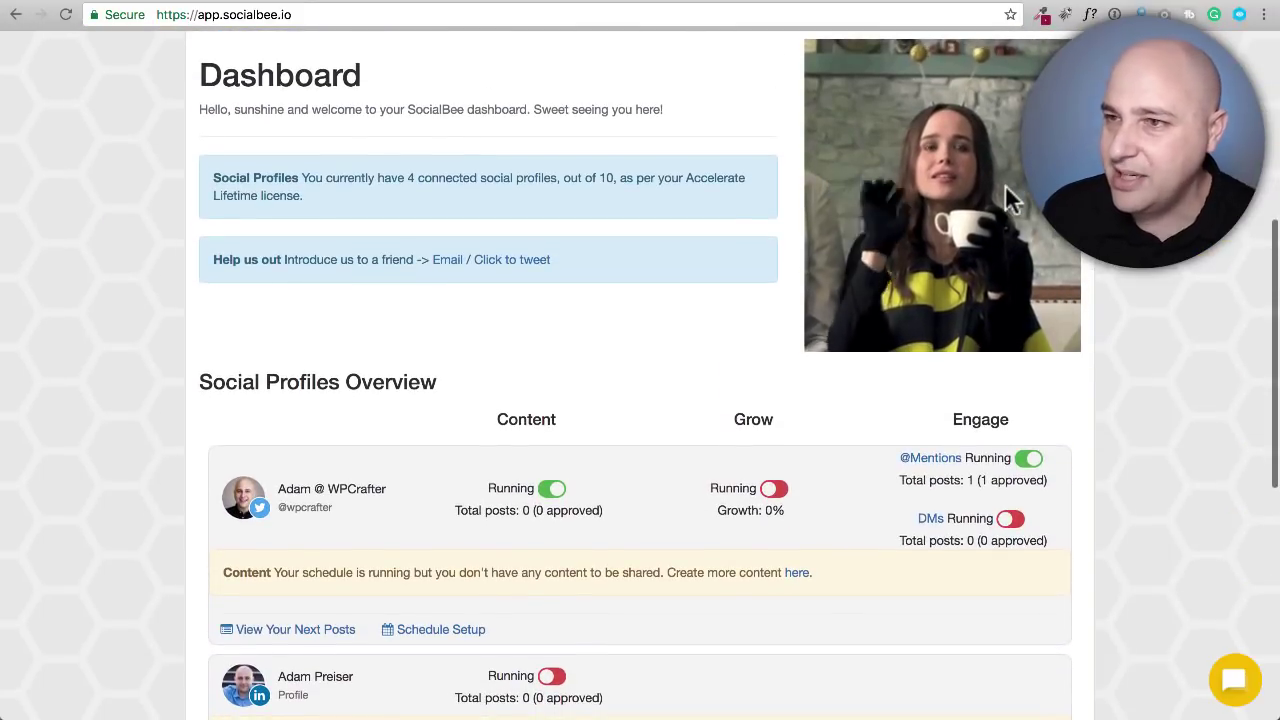
scroll(1003, 192, up, 2)
scroll(1003, 192, up, 2)
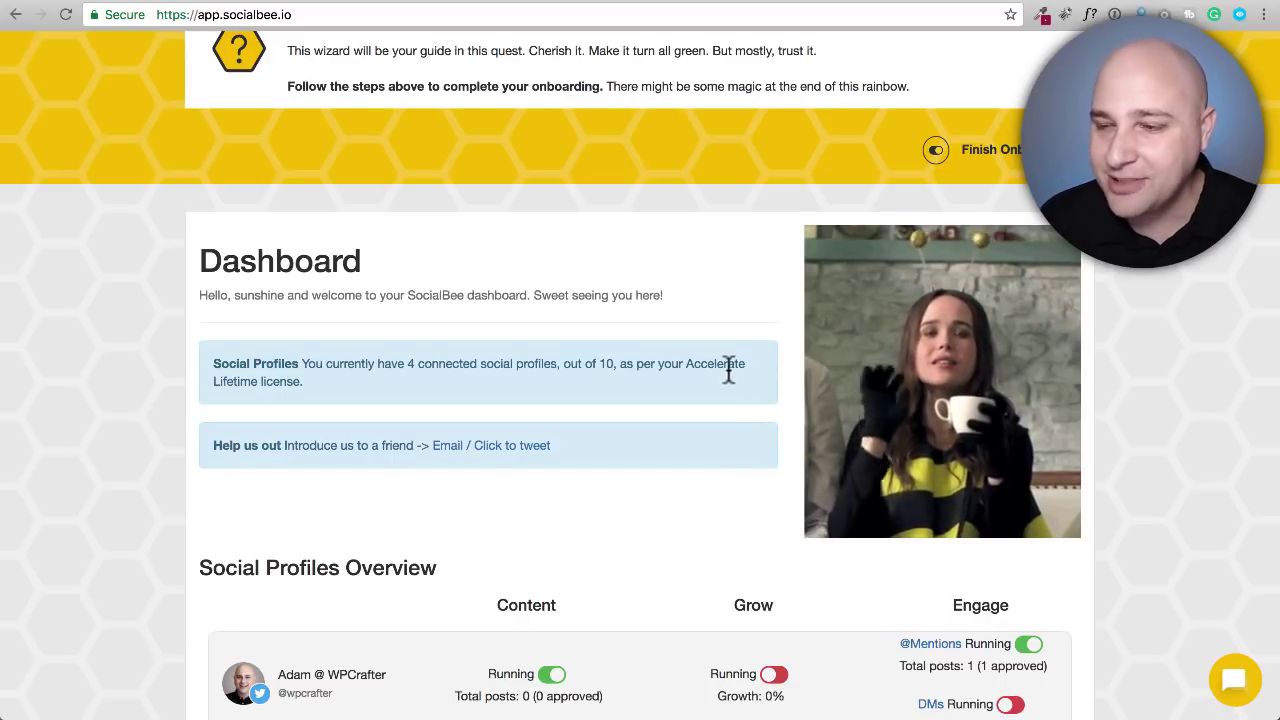
scroll(729, 366, up, 3)
scroll(729, 366, down, 5)
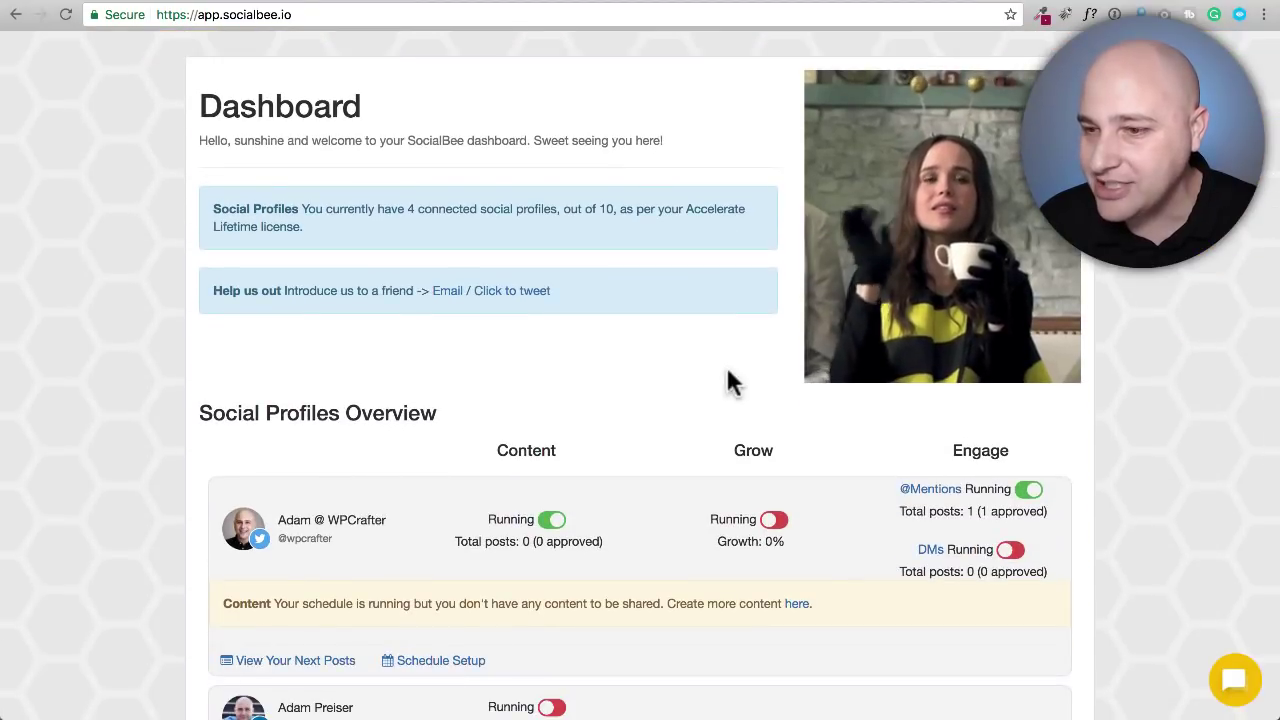
scroll(491, 323, down, 4)
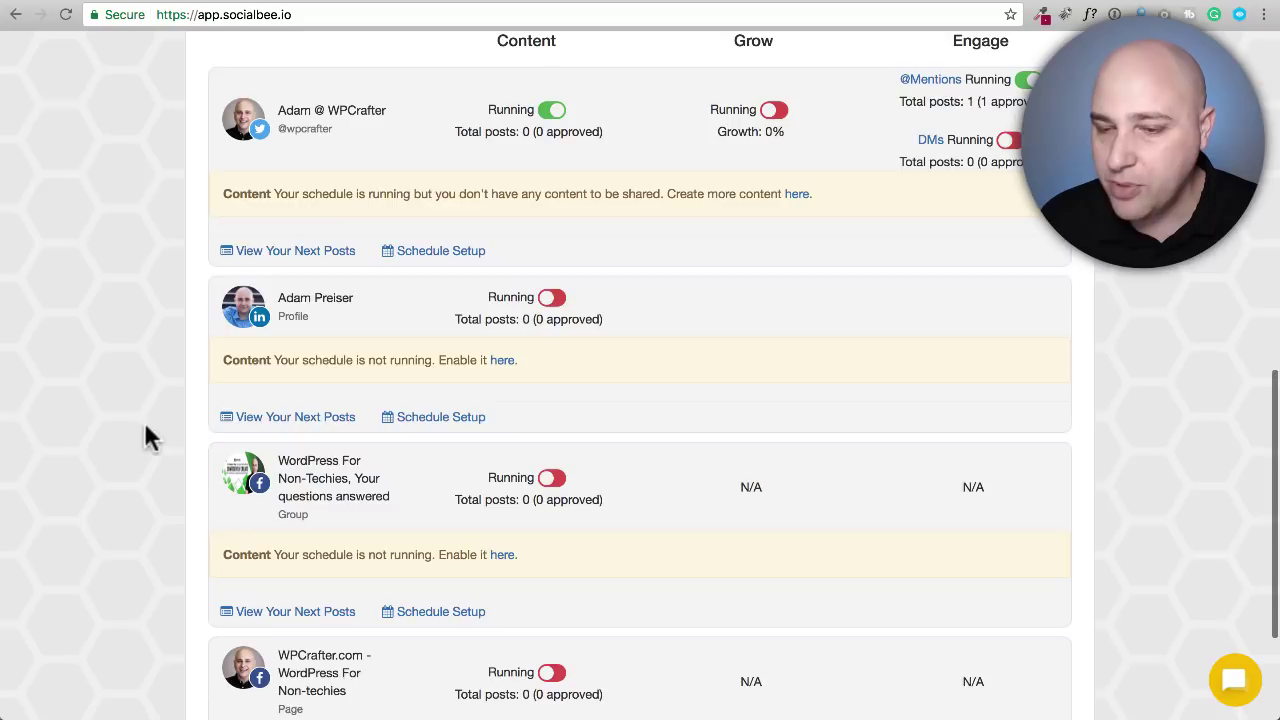
scroll(144, 428, down, 1)
scroll(145, 422, up, 1)
scroll(145, 422, down, 2)
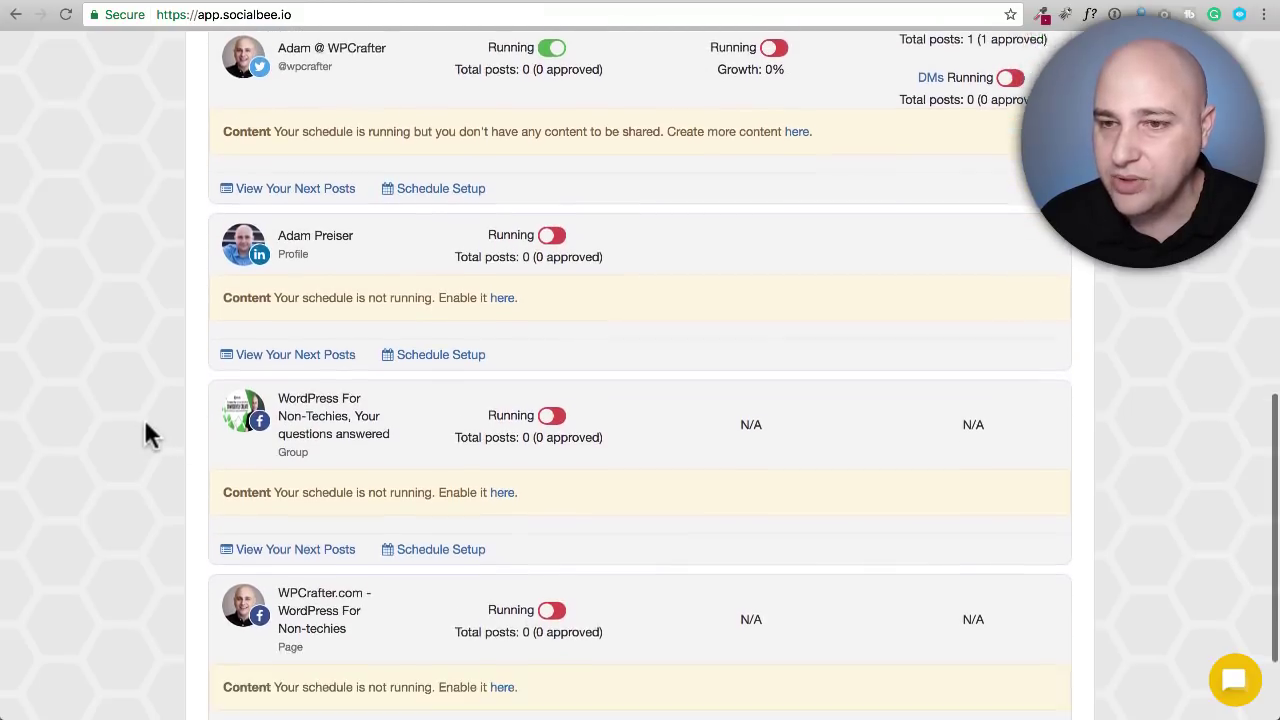
scroll(145, 424, down, 1)
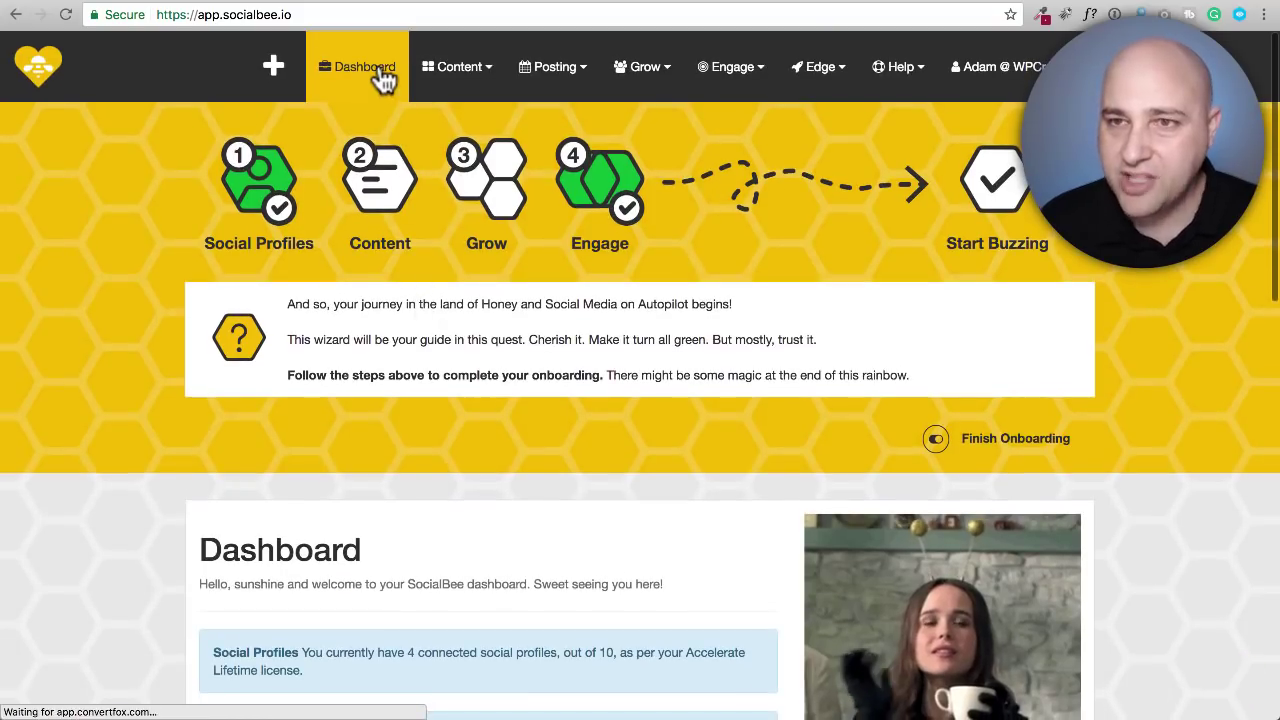
mouse_move(625, 88)
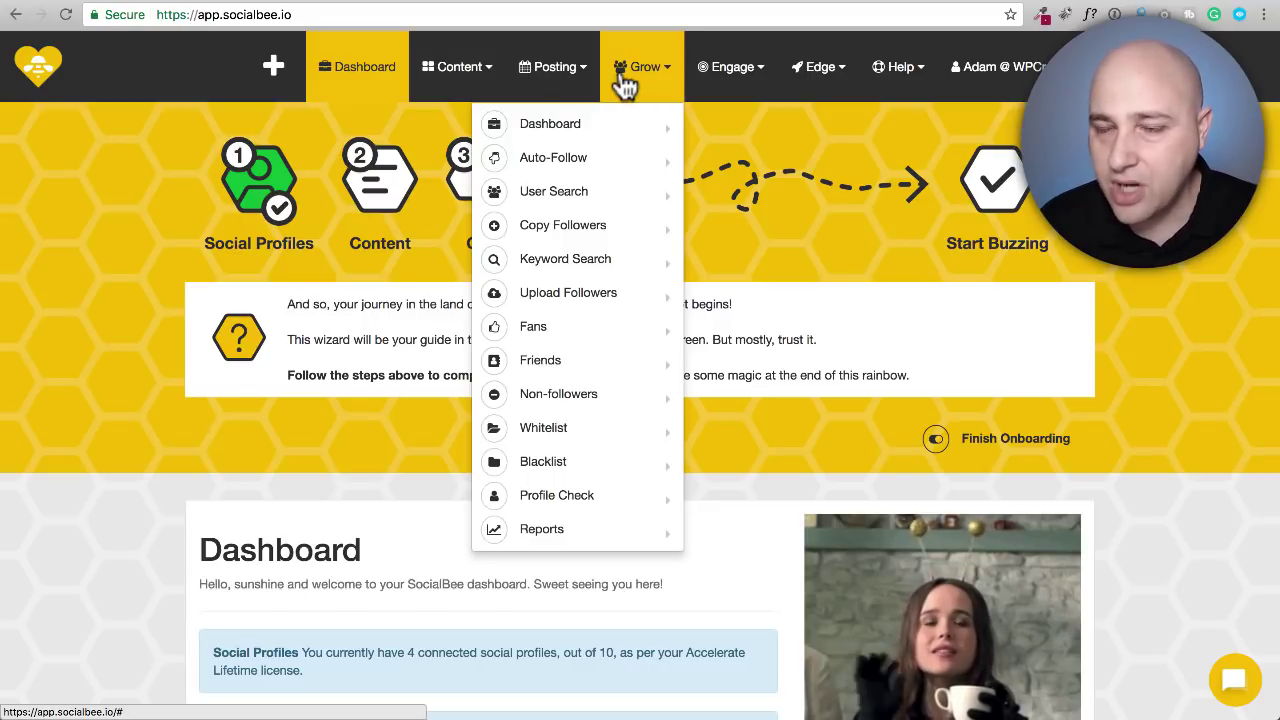
mouse_move(471, 71)
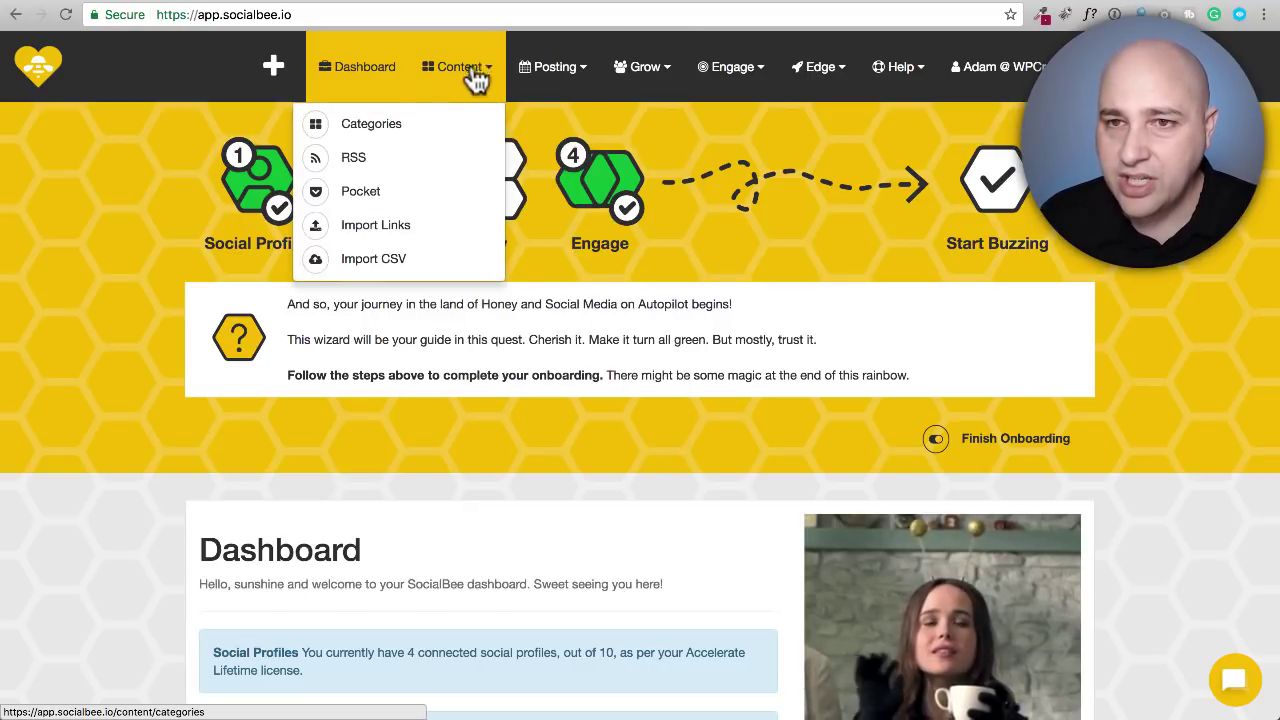
Open Content > Categories and scroll through the list of content categories
click(429, 130)
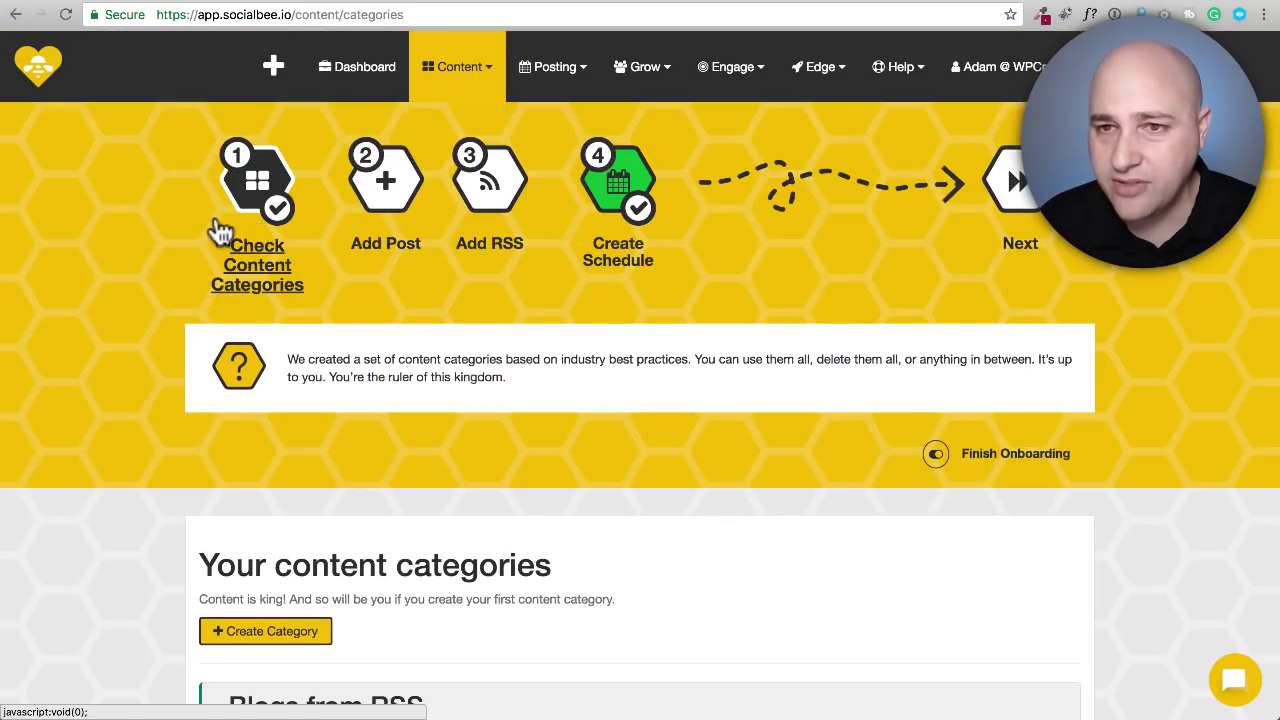
scroll(166, 229, down, 5)
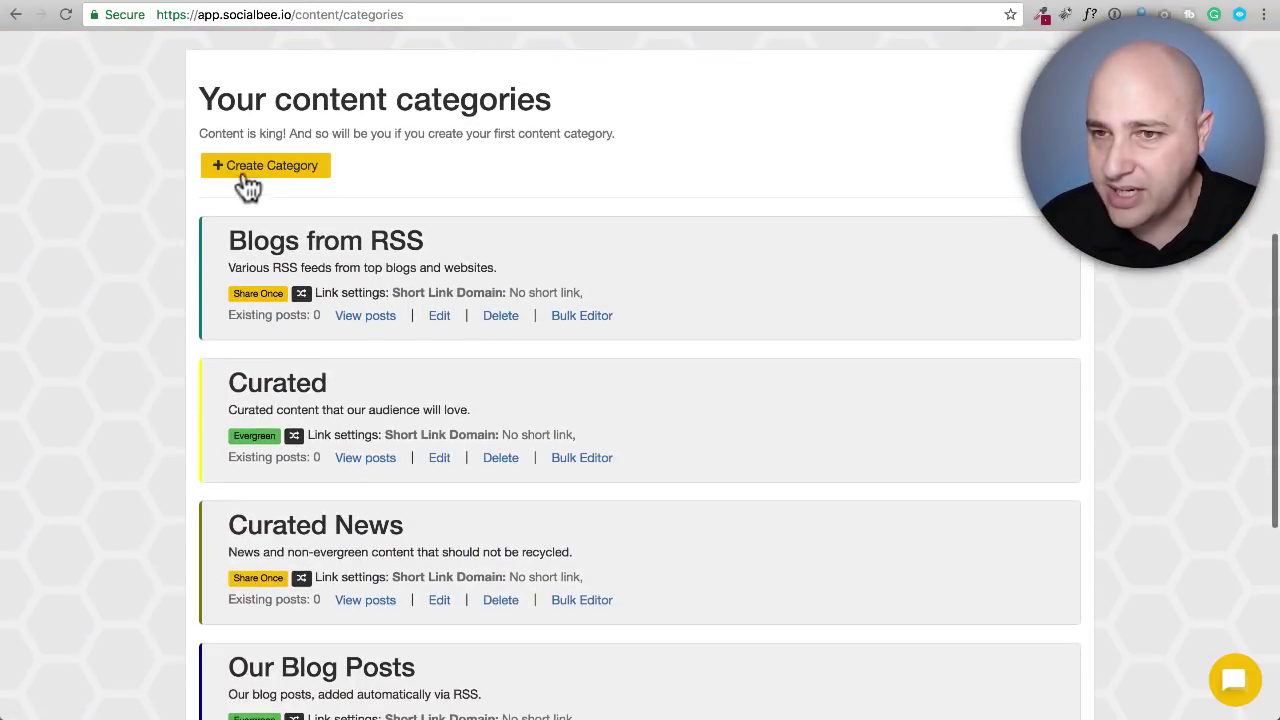
scroll(157, 200, down, 2)
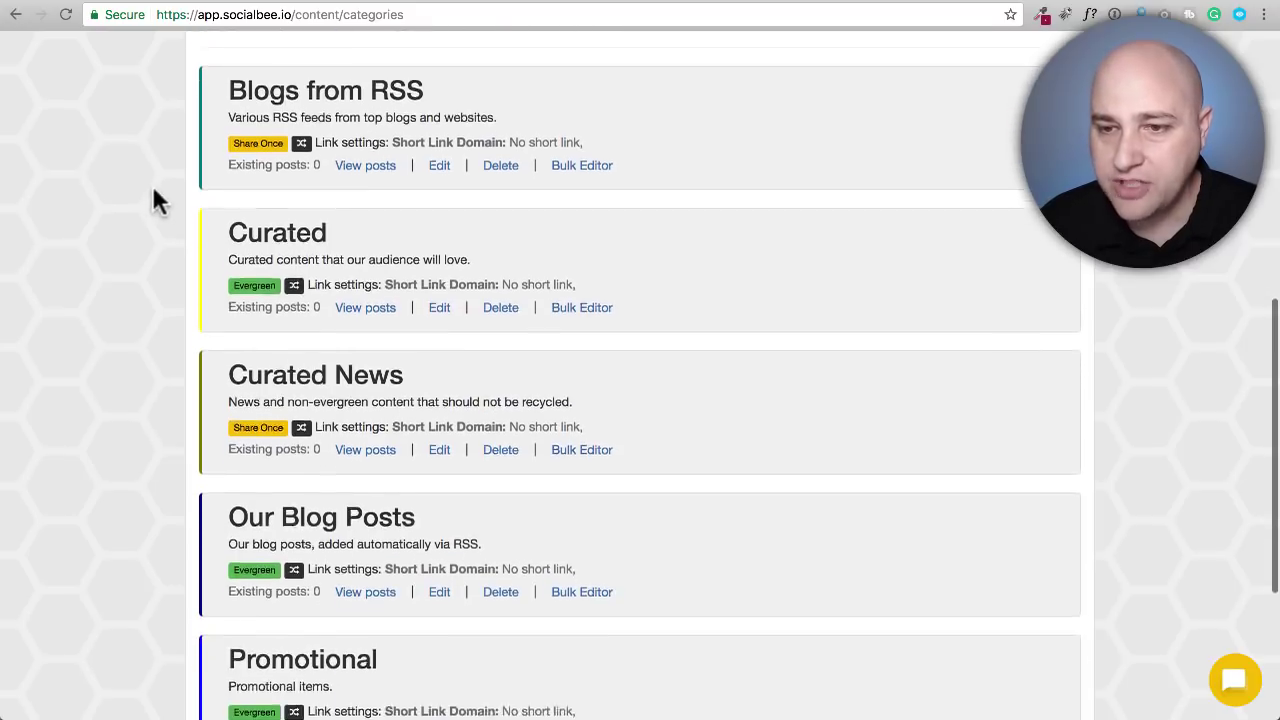
scroll(157, 200, down, 1)
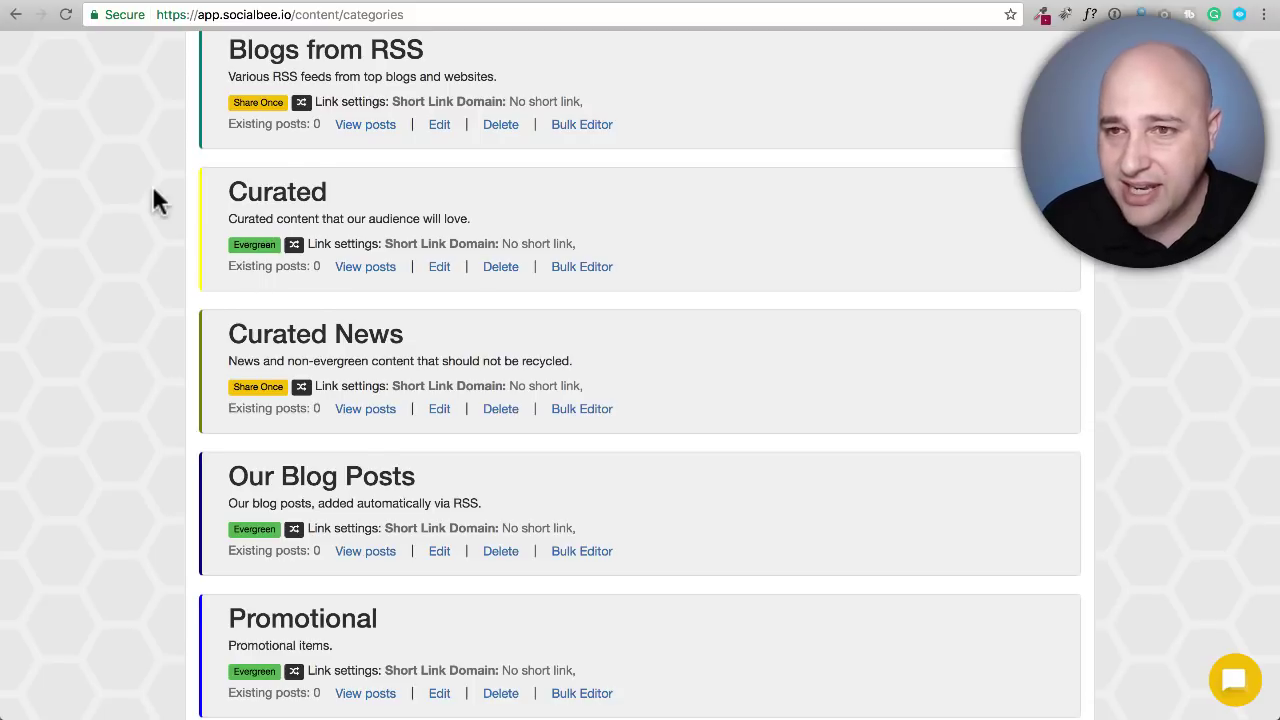
scroll(152, 200, up, 1)
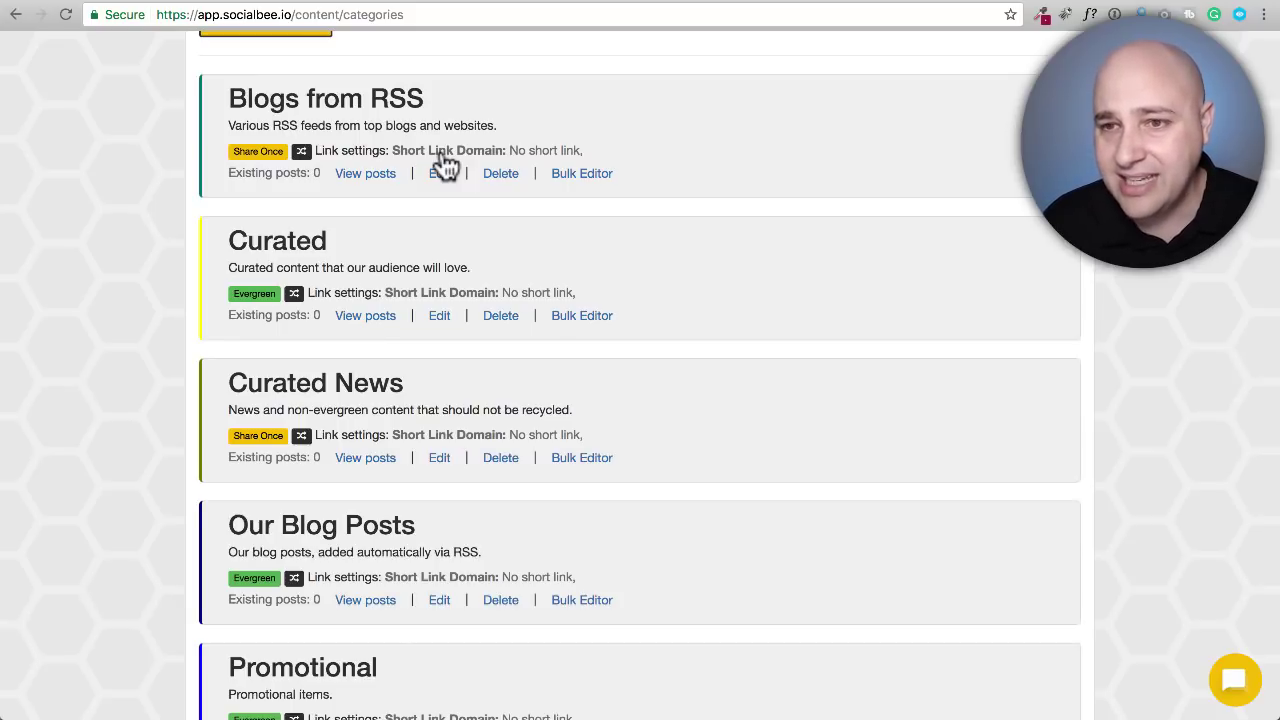
scroll(423, 180, down, 1)
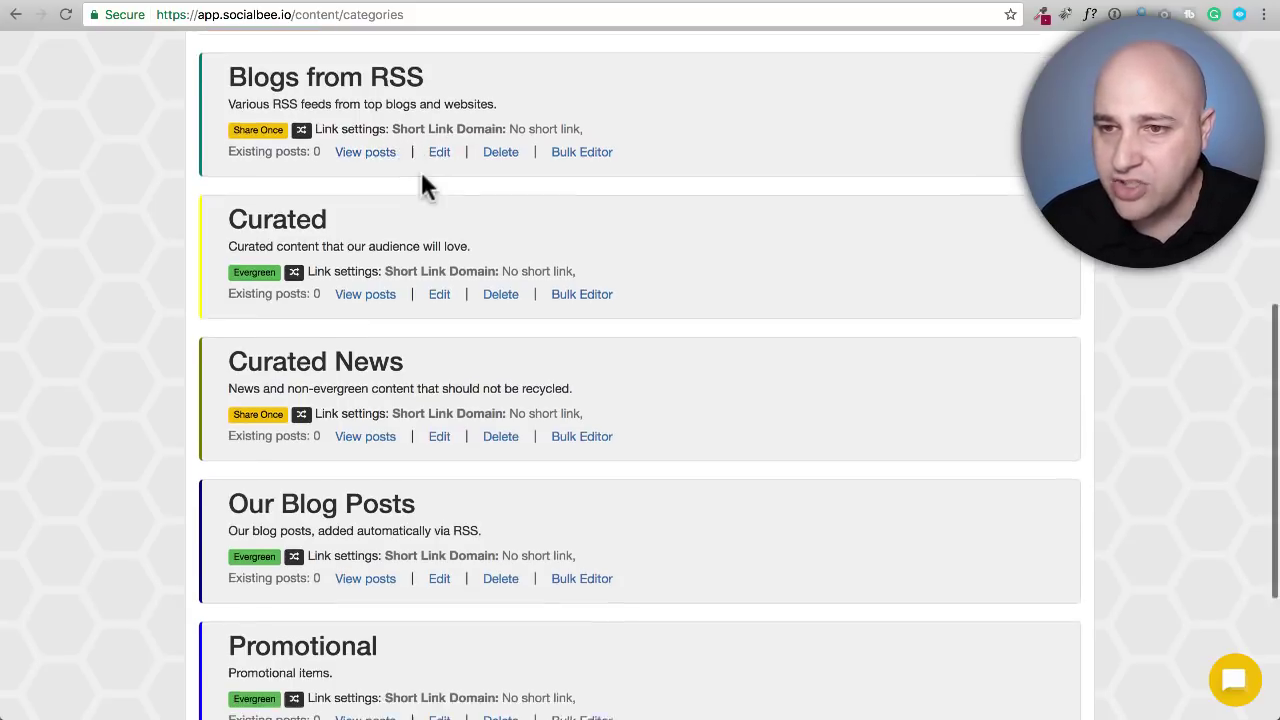
scroll(493, 192, down, 5)
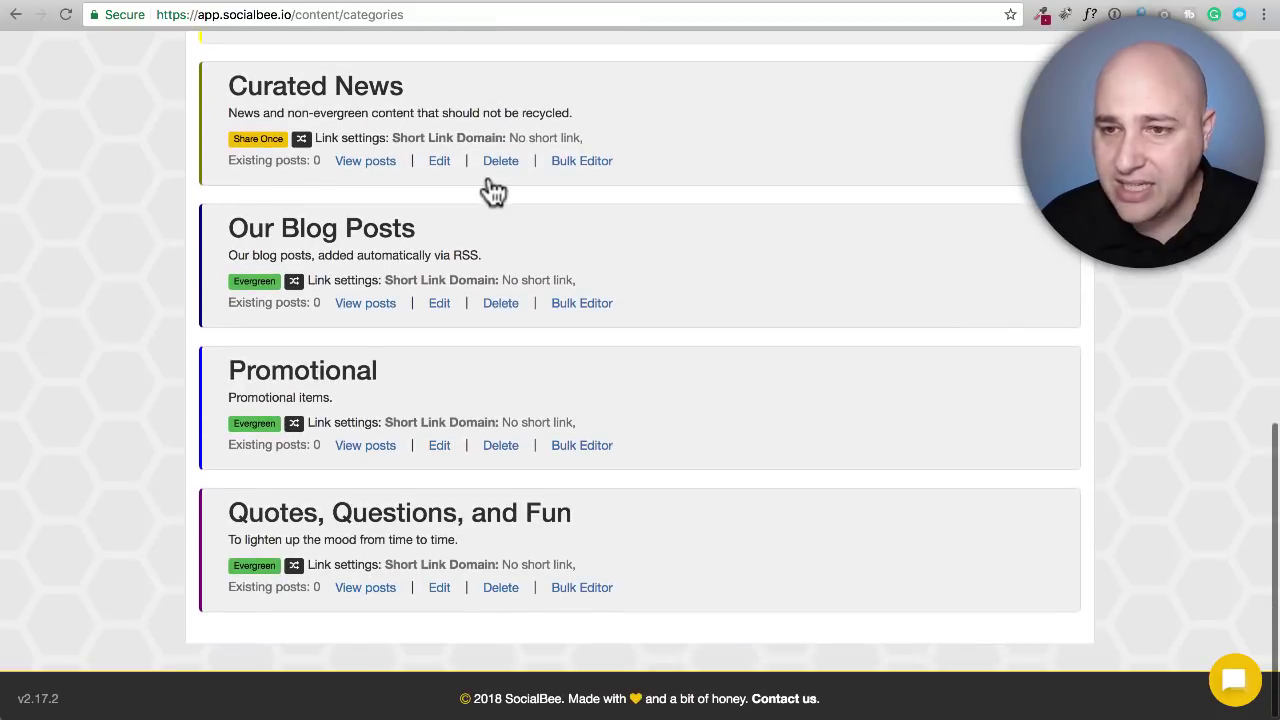
scroll(571, 194, up, 3)
scroll(500, 192, up, 3)
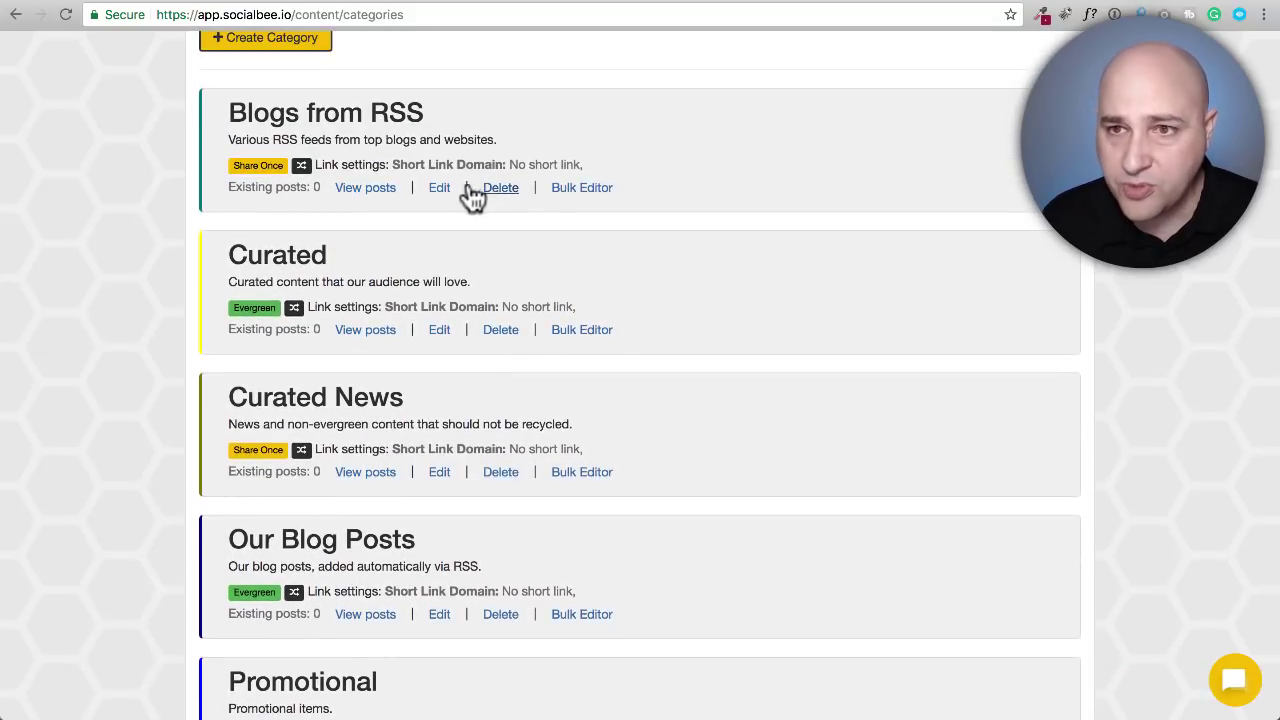
View the Blogs from RSS settings without saving, then open the Our Blog Posts category
click(440, 188)
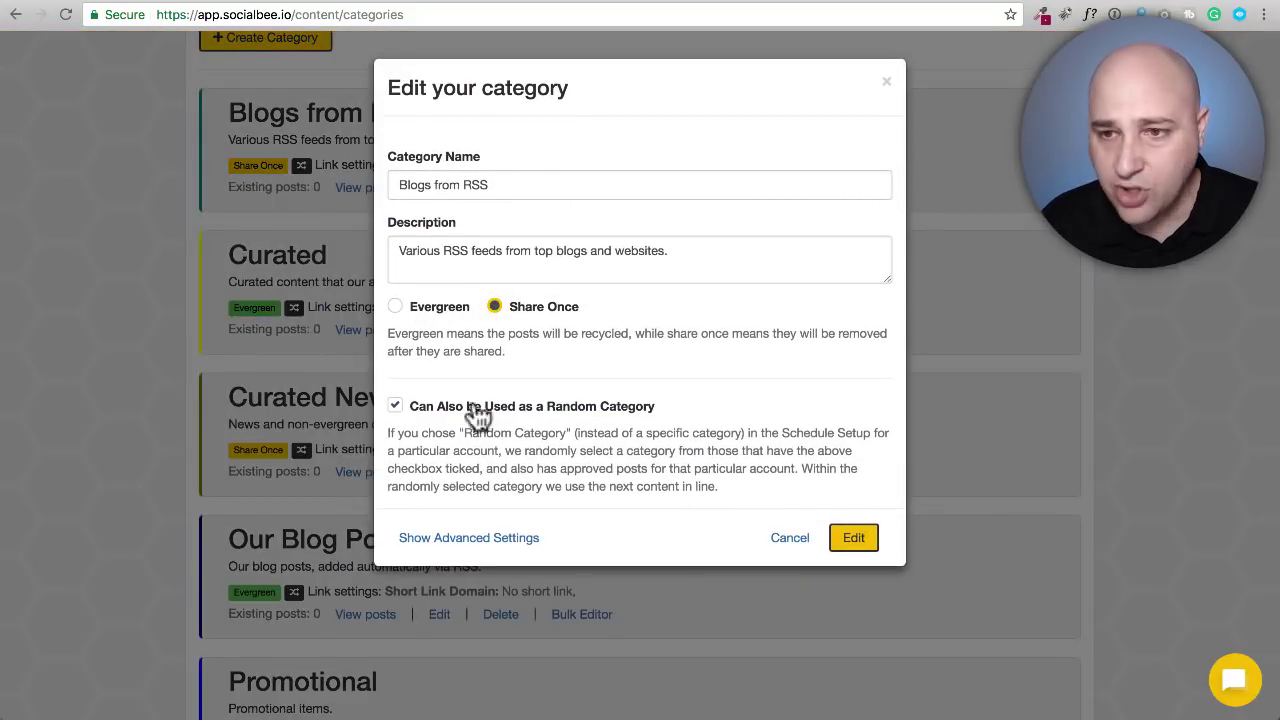
click(792, 540)
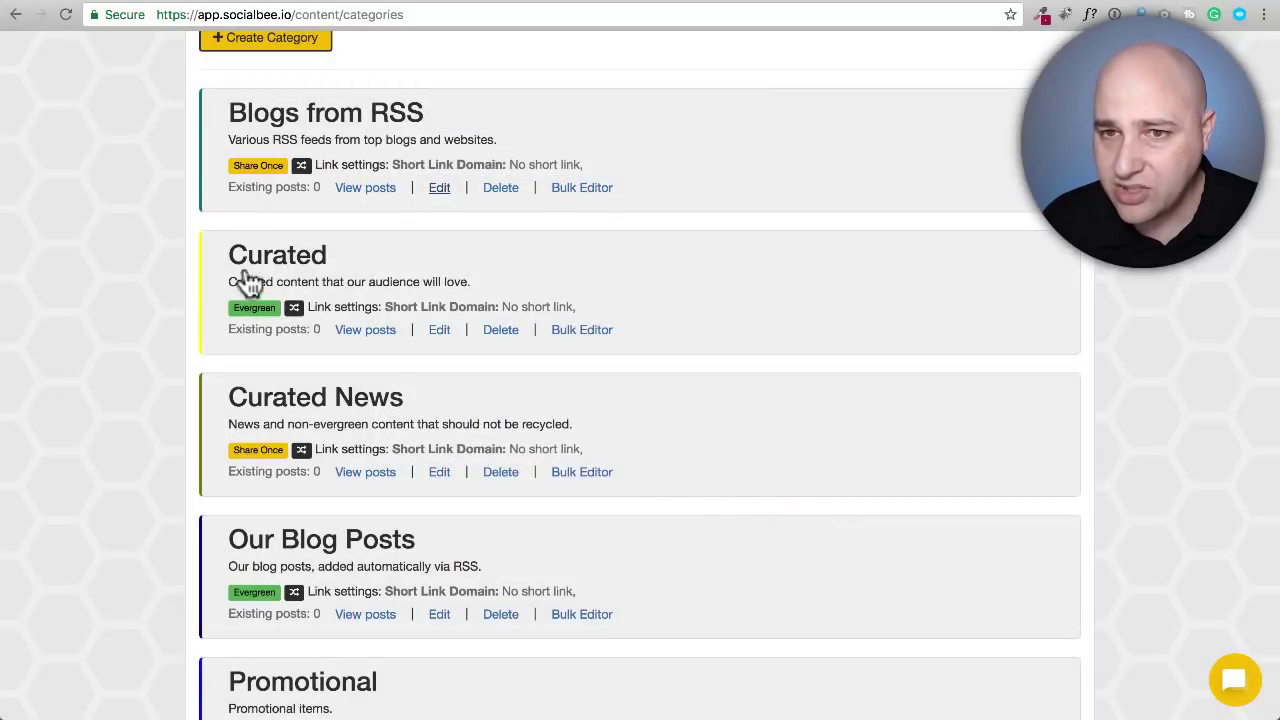
scroll(294, 280, down, 3)
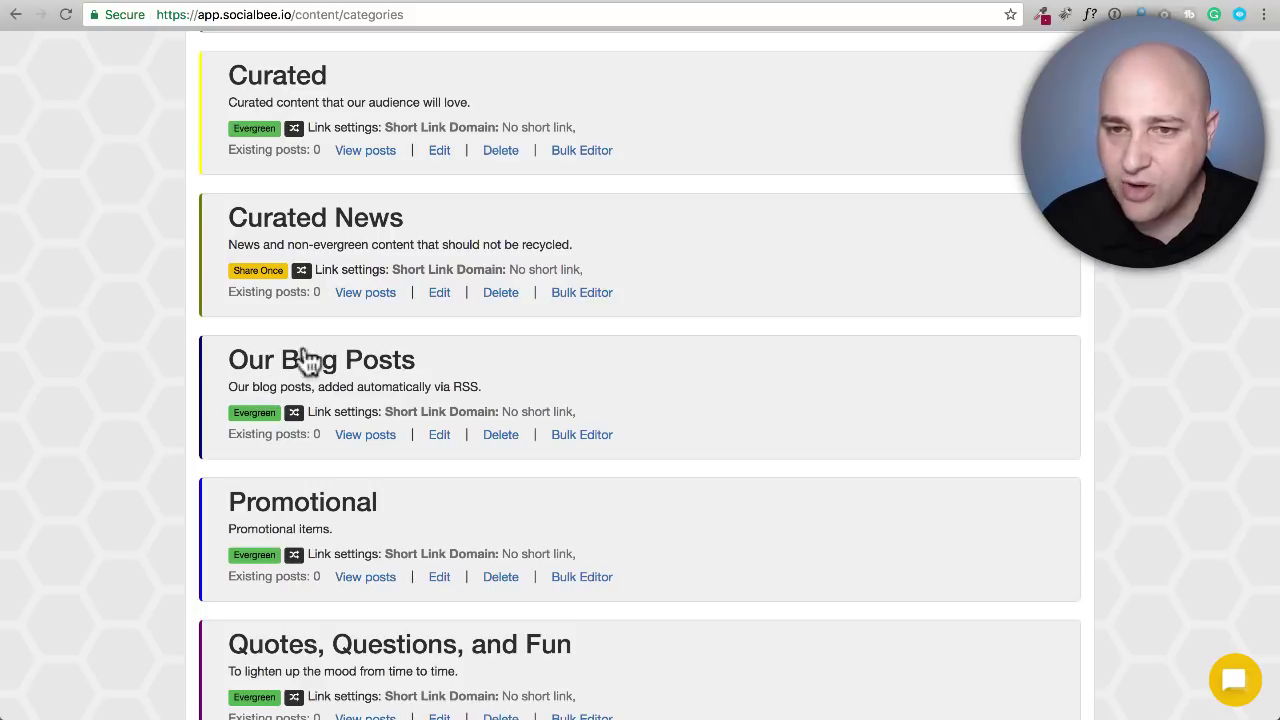
click(334, 366)
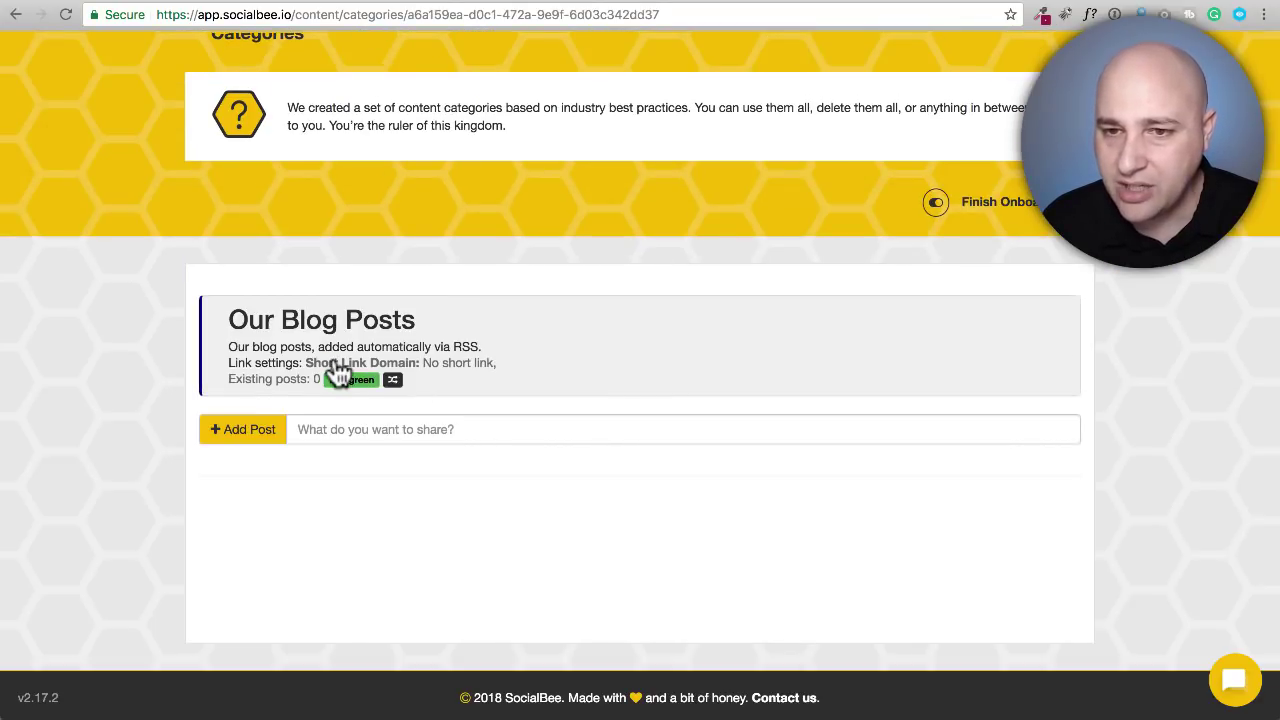
Start a new Our Blog Posts post, select the Twitter profile and place the cursor in the message box
scroll(148, 306, down, 1)
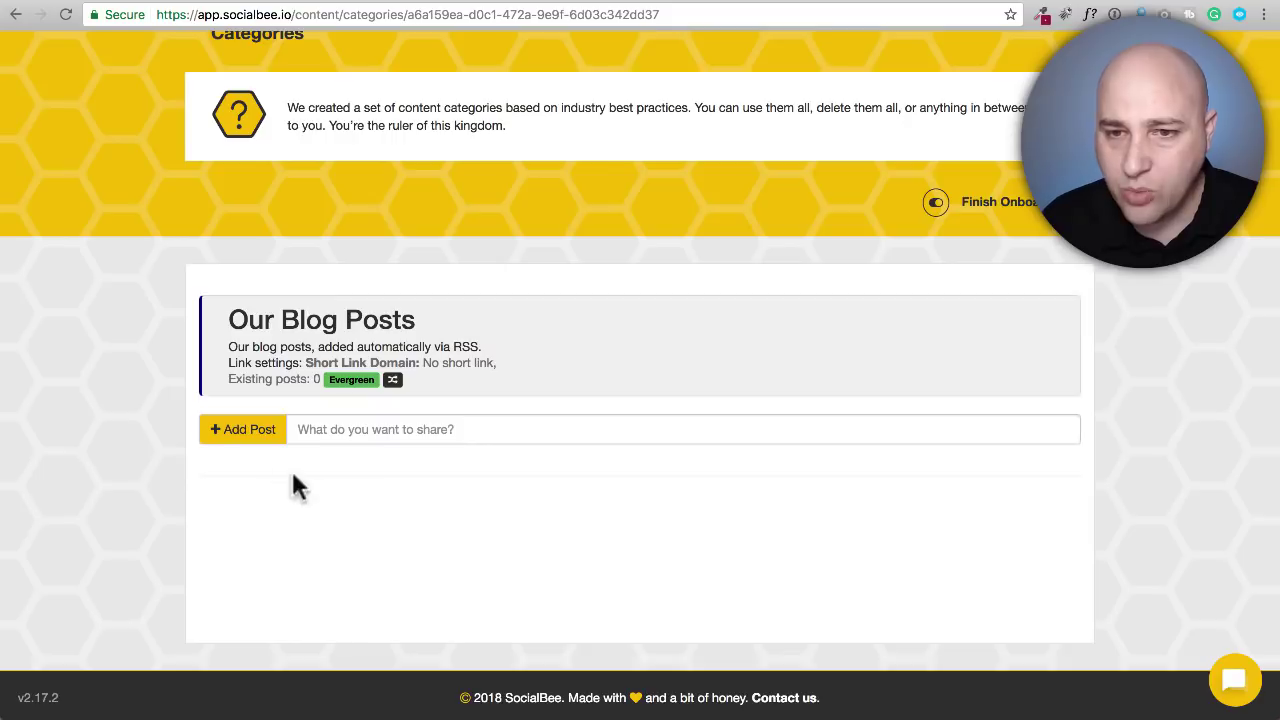
click(242, 430)
scroll(245, 428, down, 5)
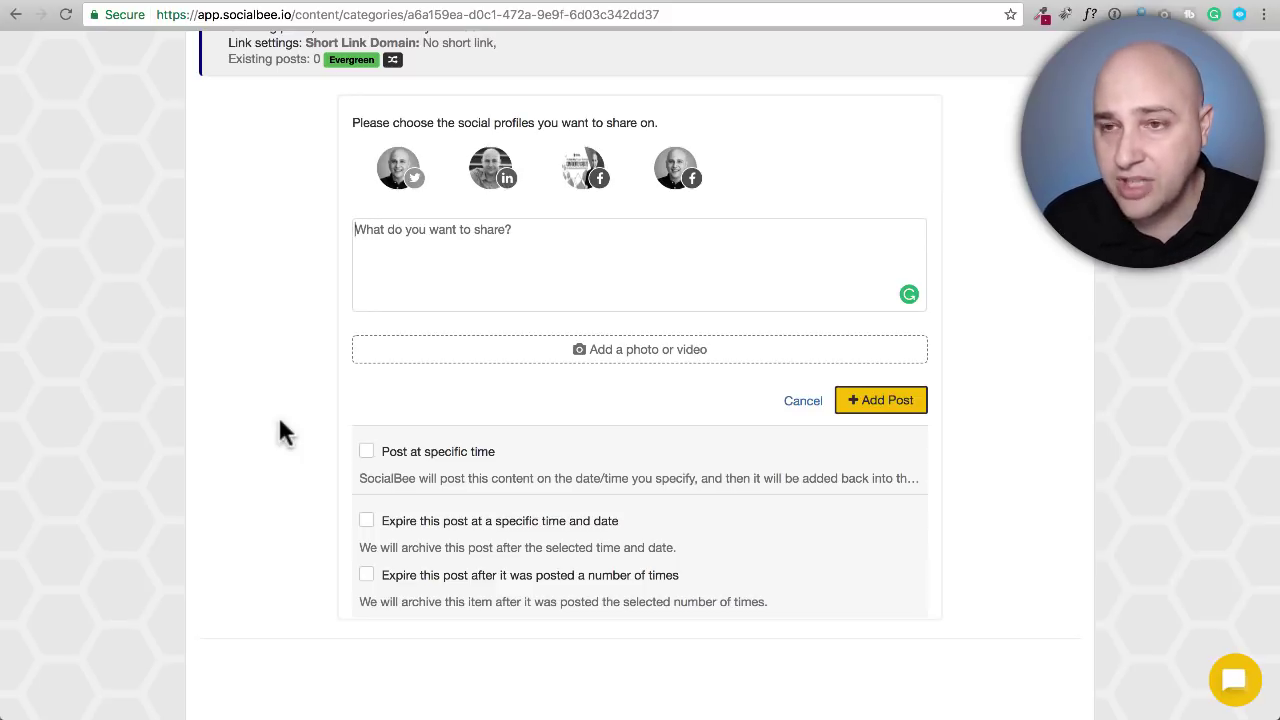
click(397, 172)
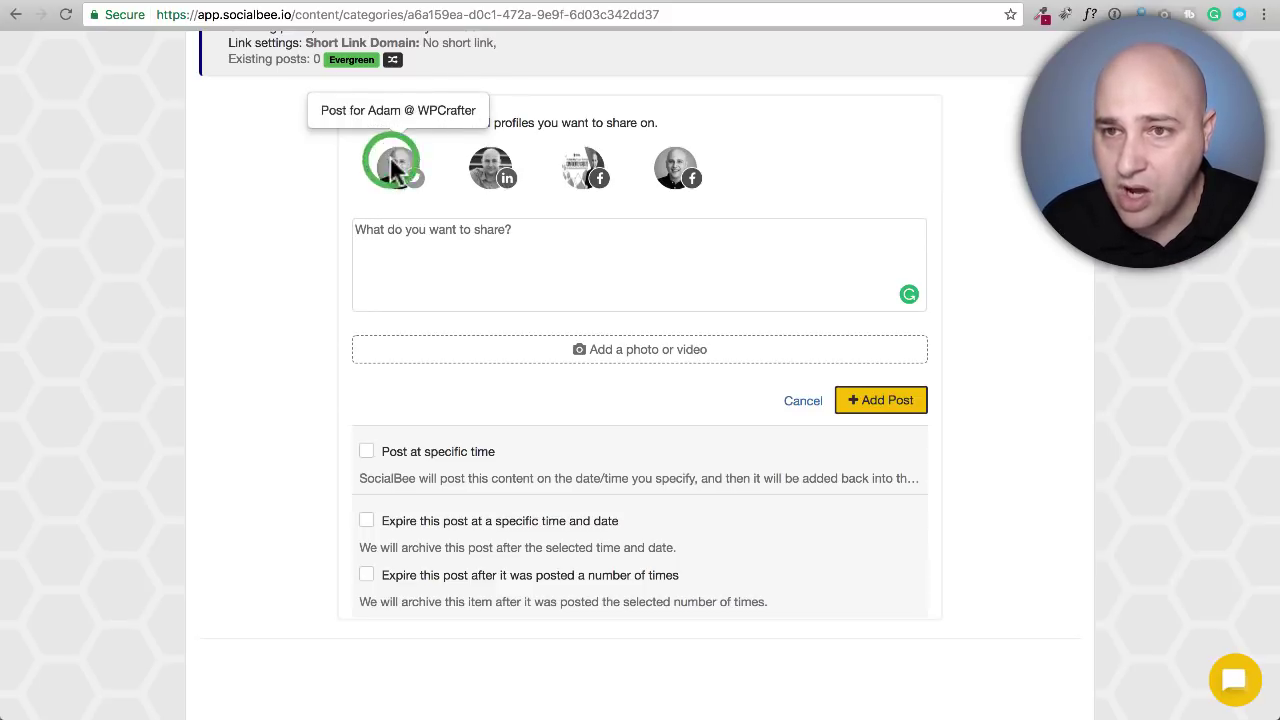
click(466, 249)
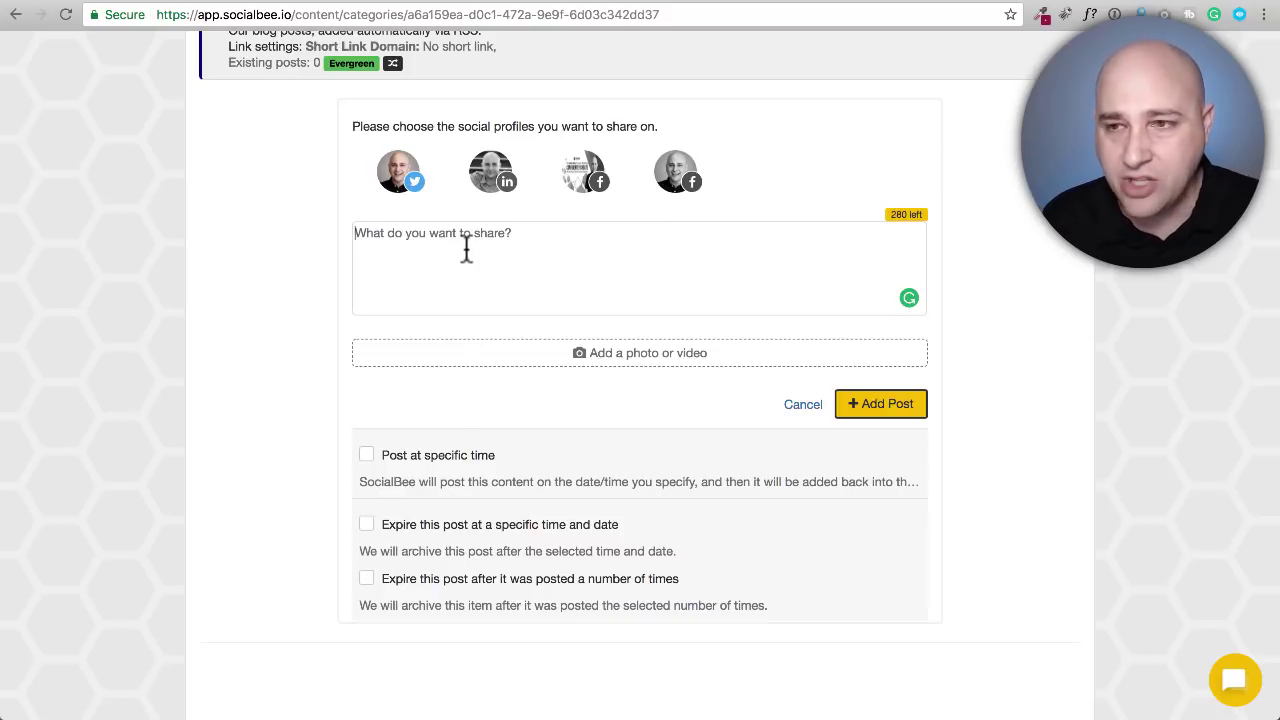
click(515, 240)
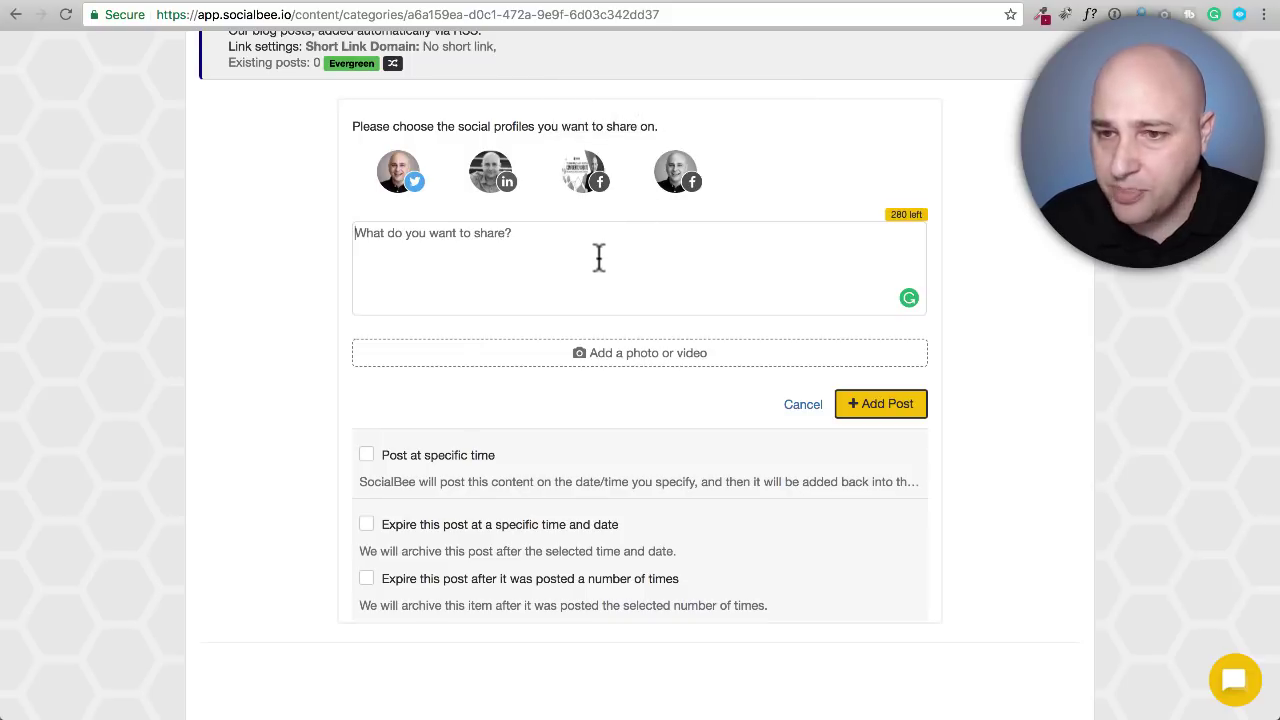
scroll(598, 258, down, 3)
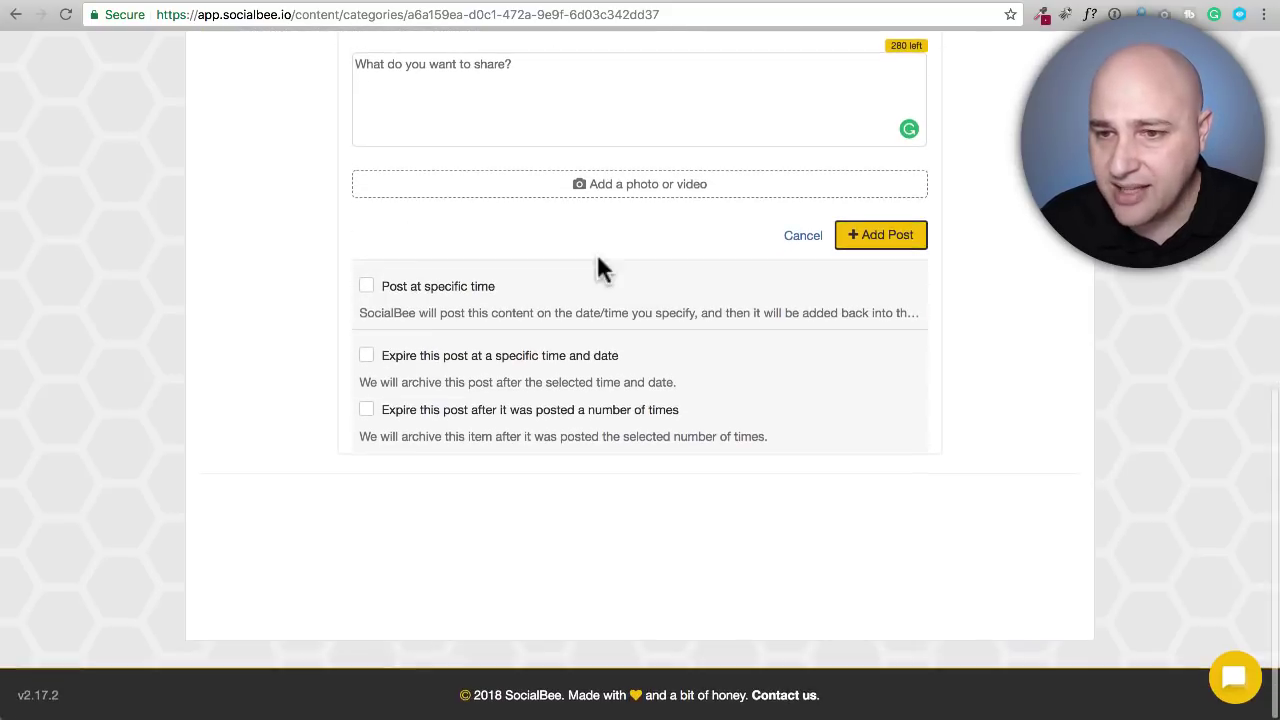
Enable 'Post at specific time' plus expiry by date and after a number of postings
click(378, 289)
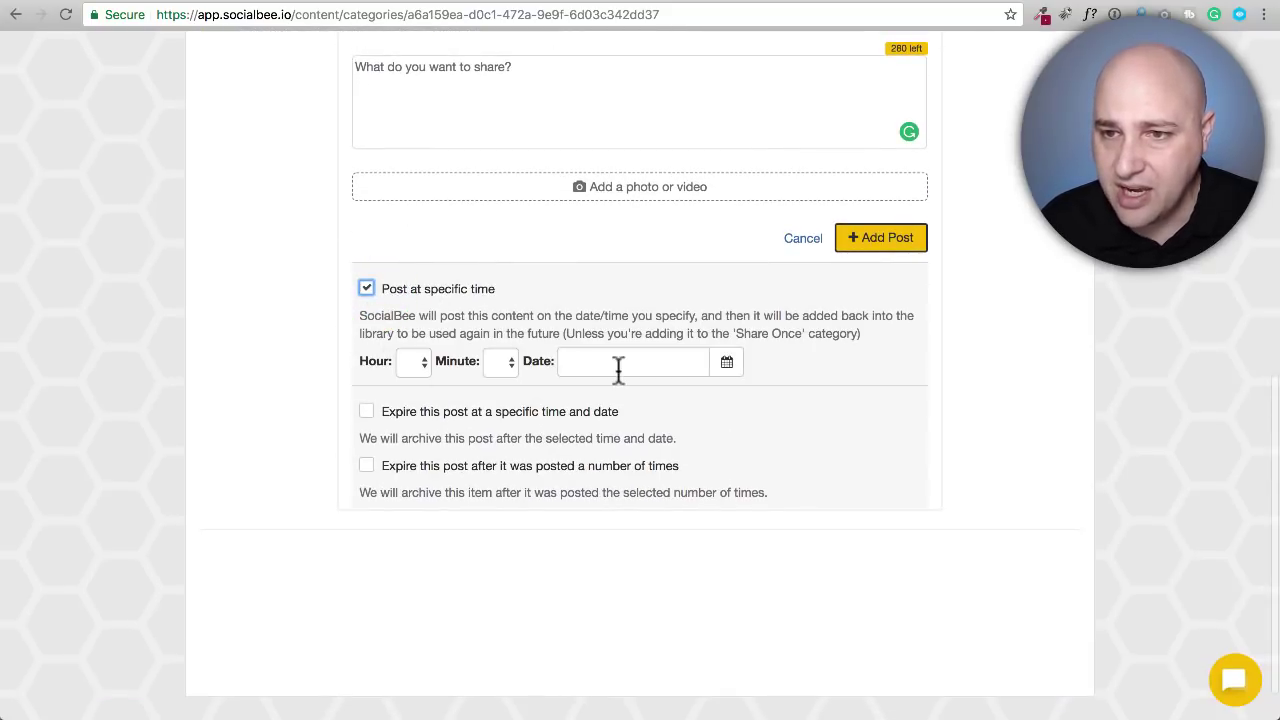
scroll(576, 352, down, 1)
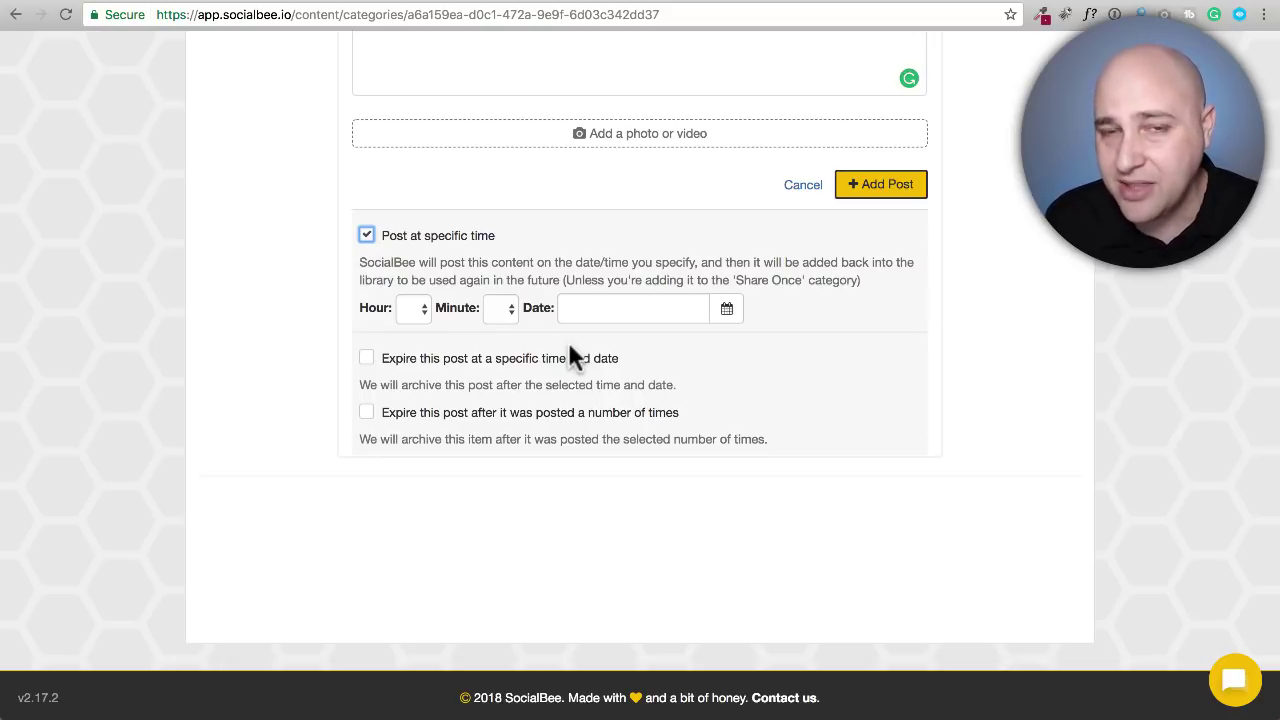
click(522, 369)
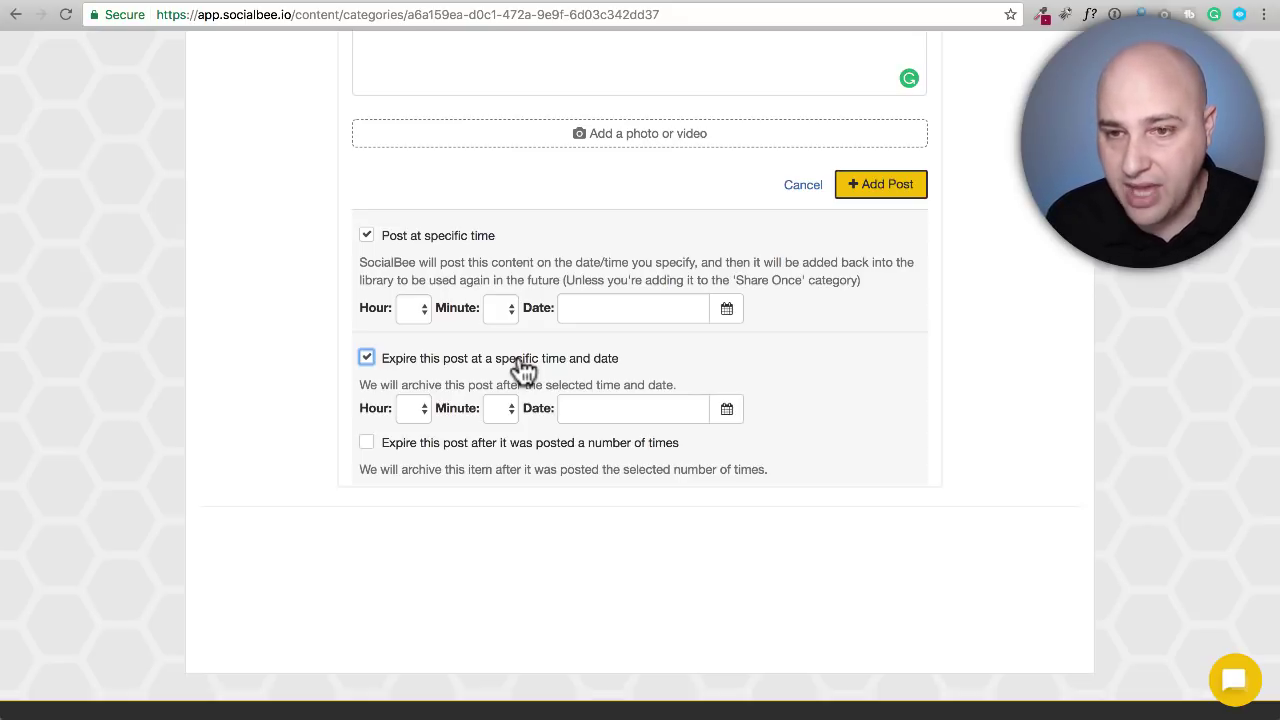
click(366, 443)
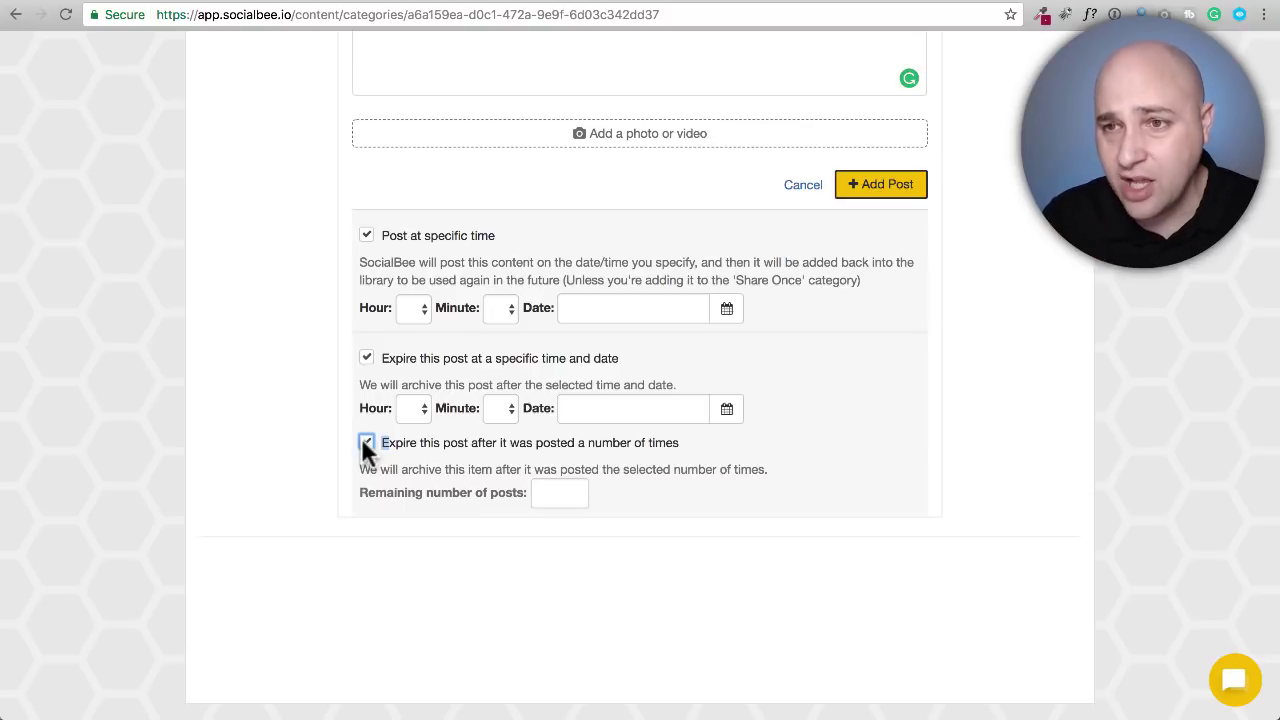
click(345, 388)
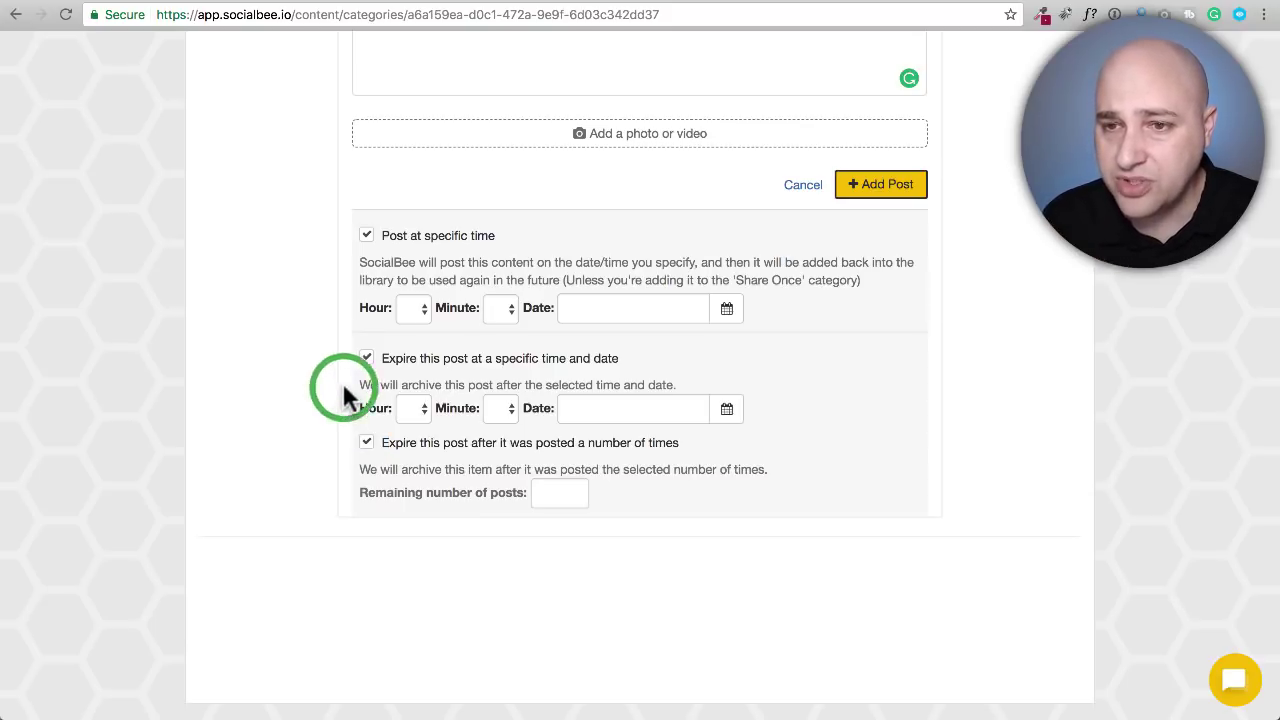
scroll(335, 340, up, 15)
click(455, 80)
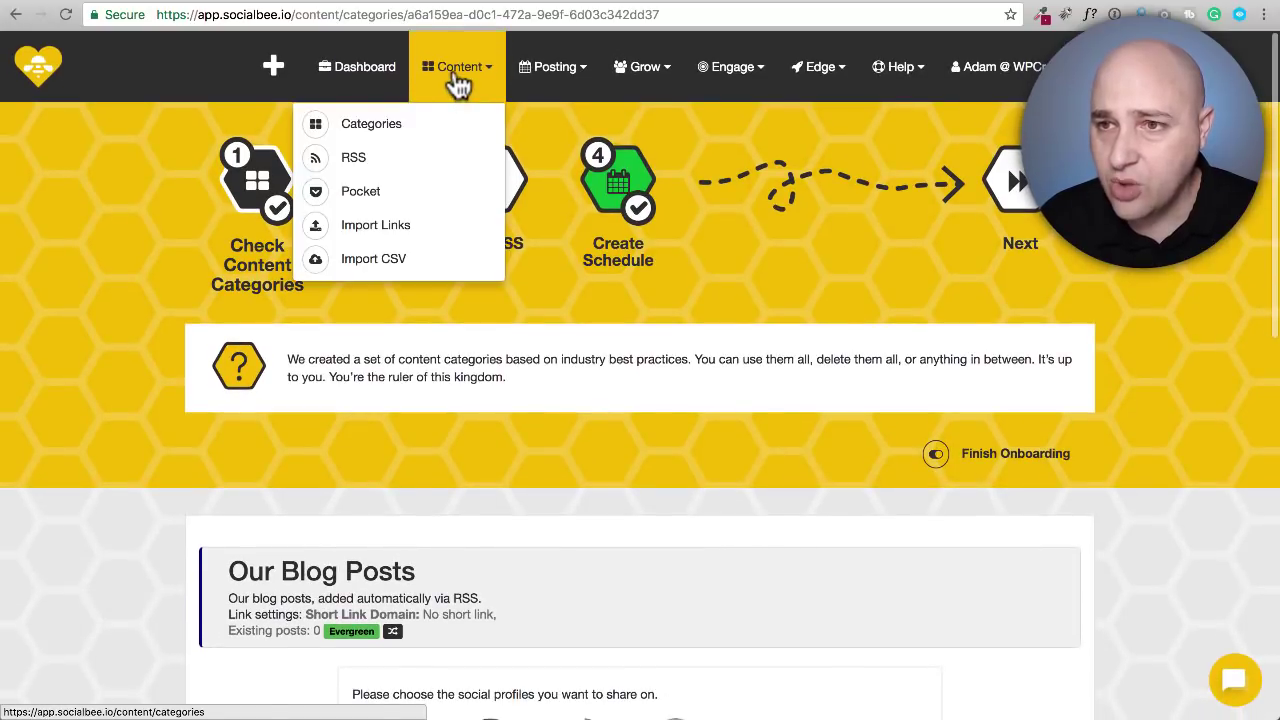
Return to the content categories page, then show the Posting > Schedule Setup submenu
click(398, 128)
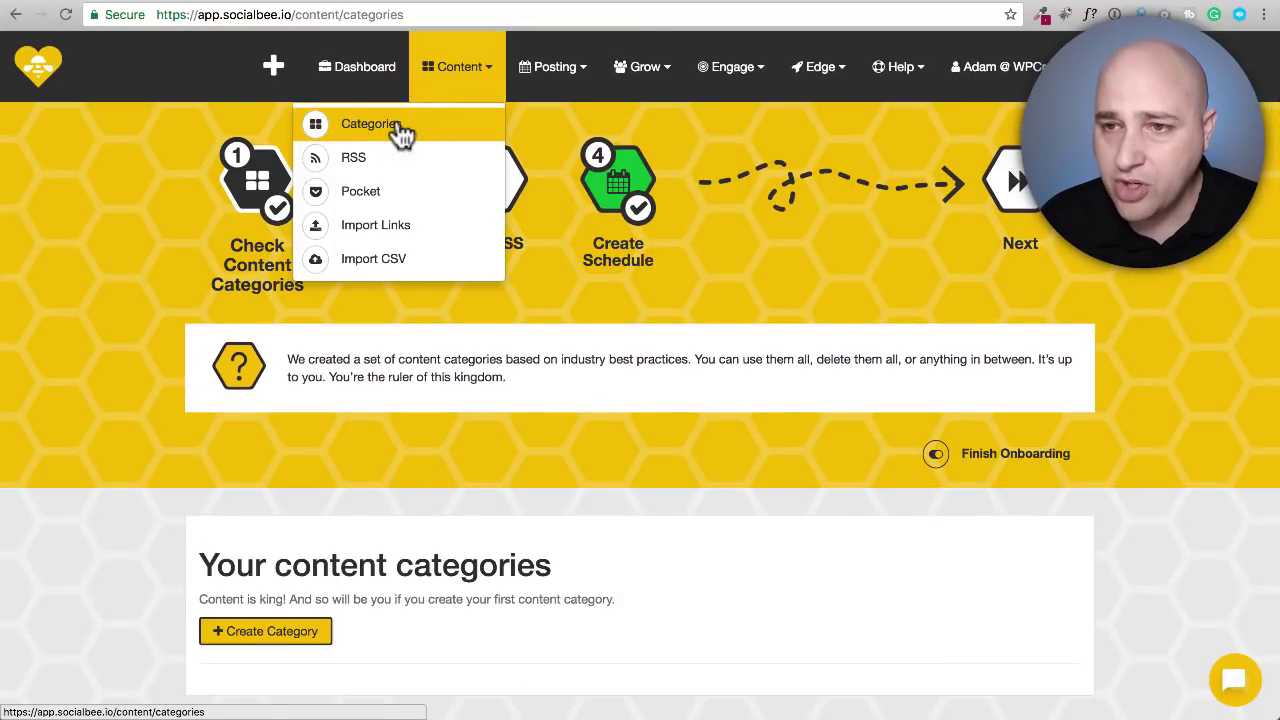
scroll(489, 435, down, 6)
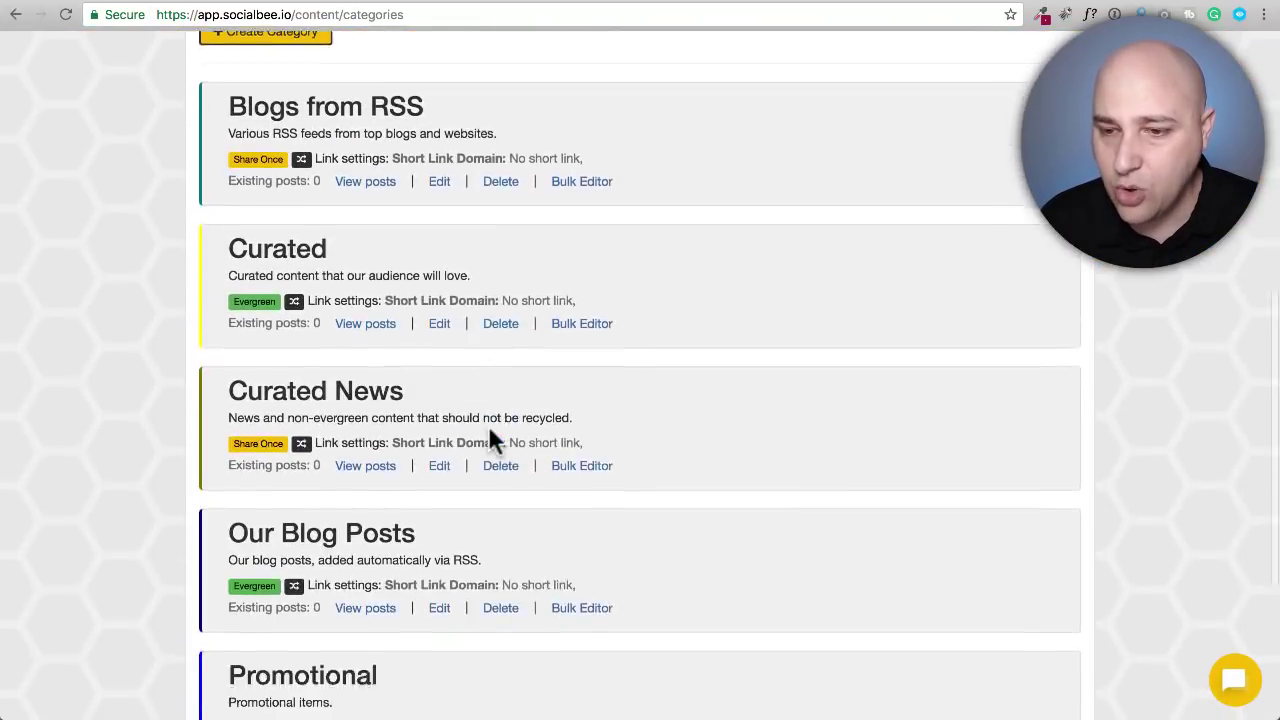
scroll(489, 435, up, 6)
click(490, 62)
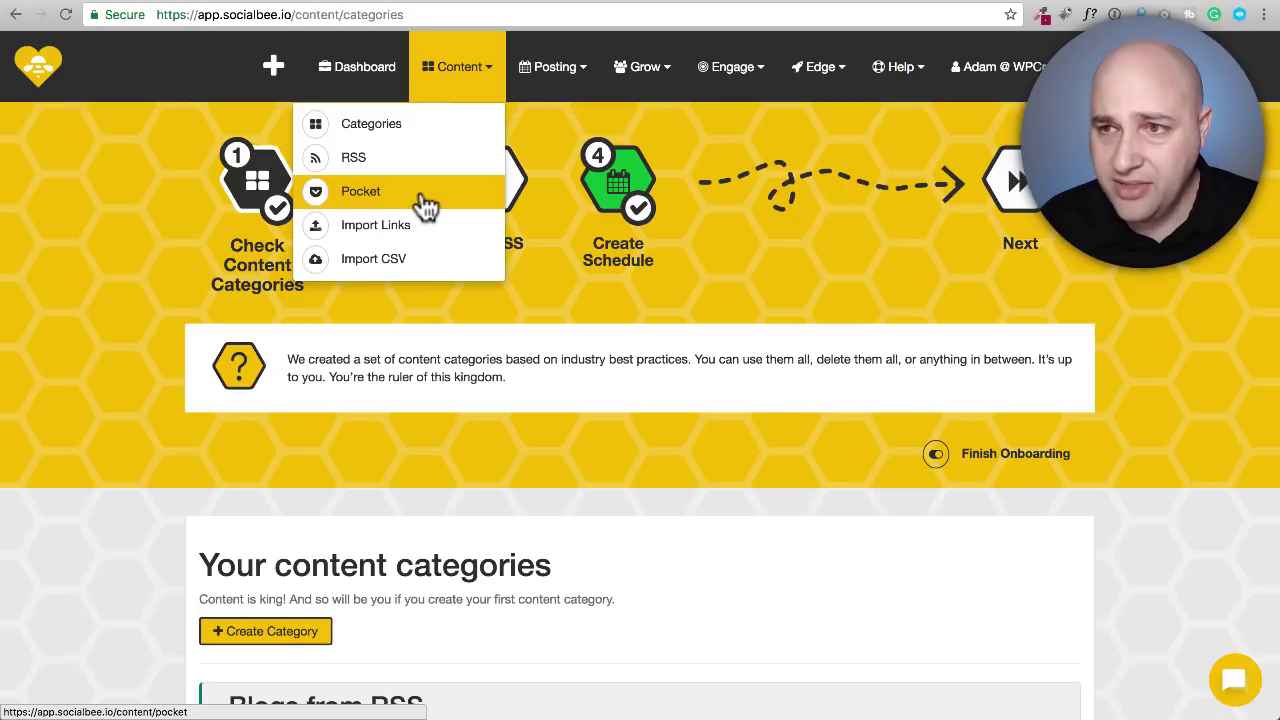
mouse_move(551, 51)
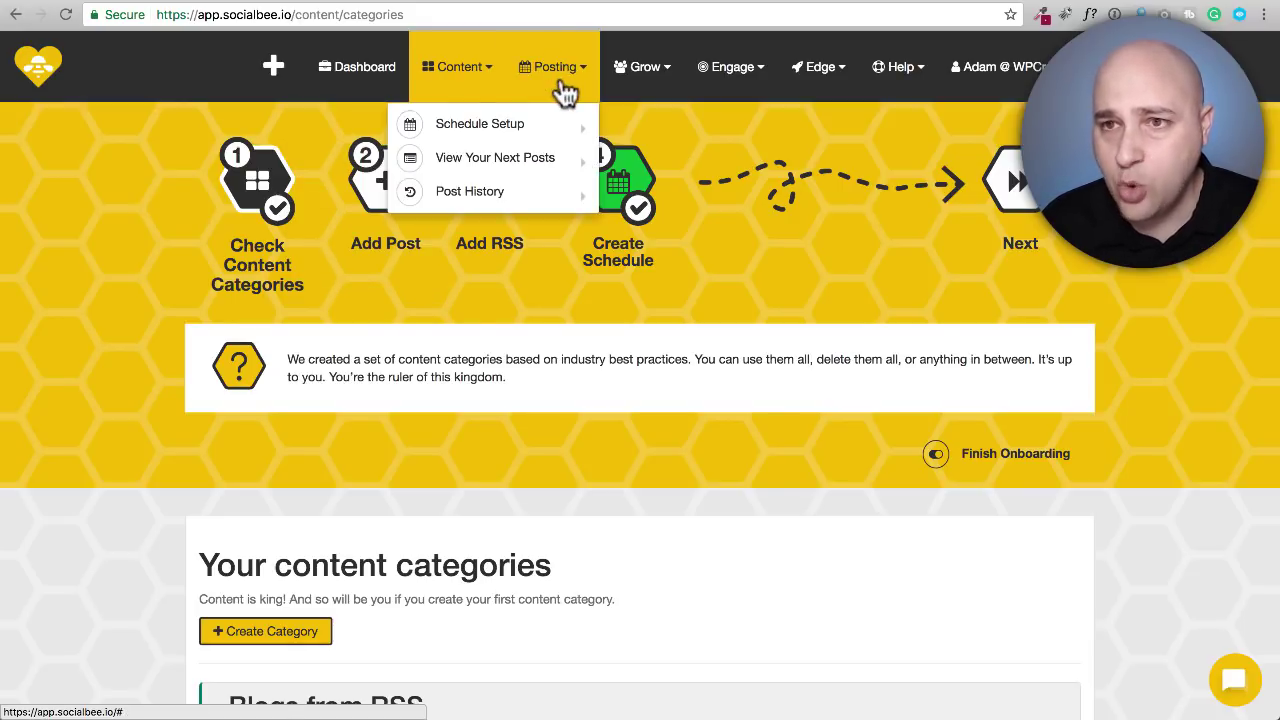
mouse_move(487, 134)
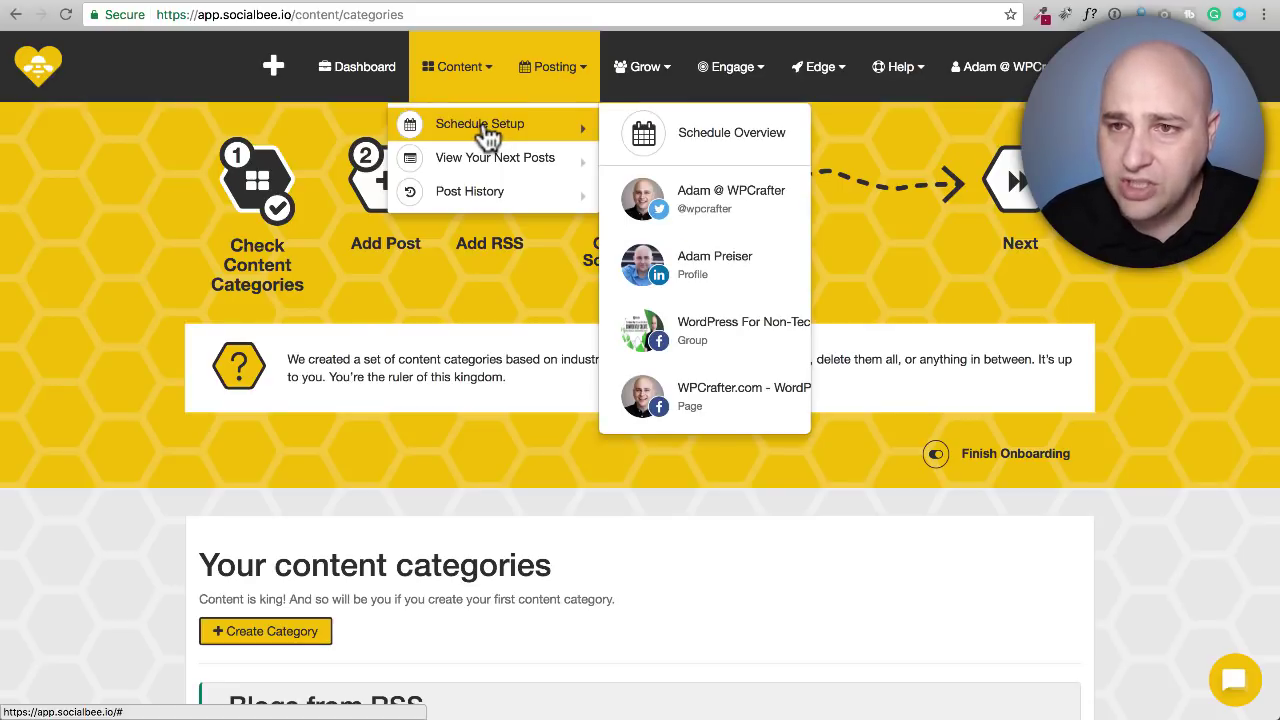
Open Schedule Overview and review weekly slots for Curated, Blogs from RSS, Promotional, Quotes and Our Blog Posts
click(707, 146)
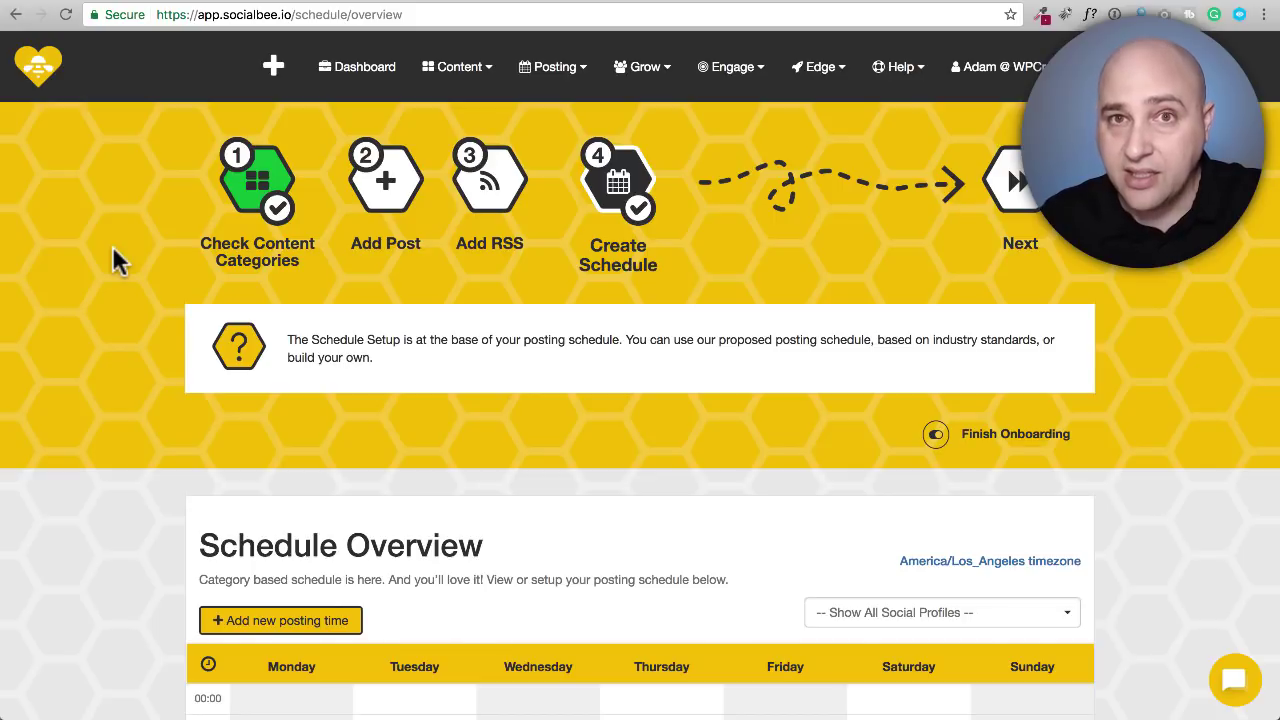
scroll(112, 248, down, 8)
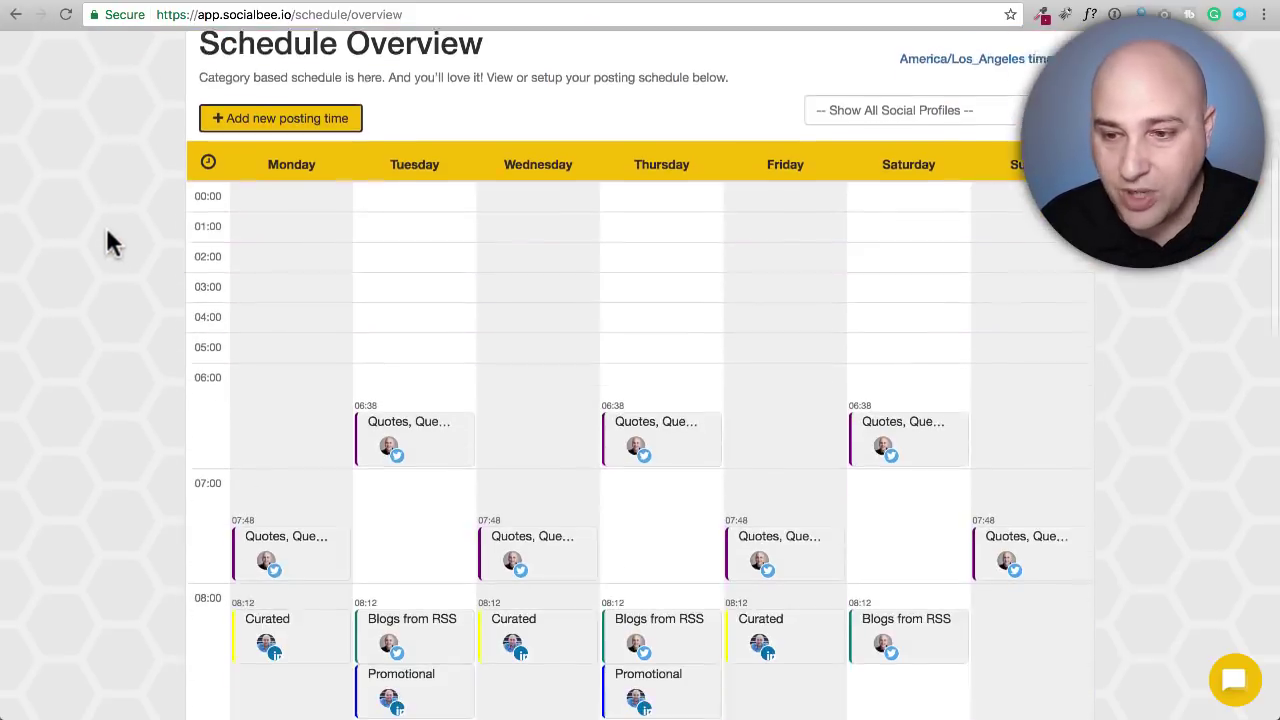
scroll(90, 230, down, 3)
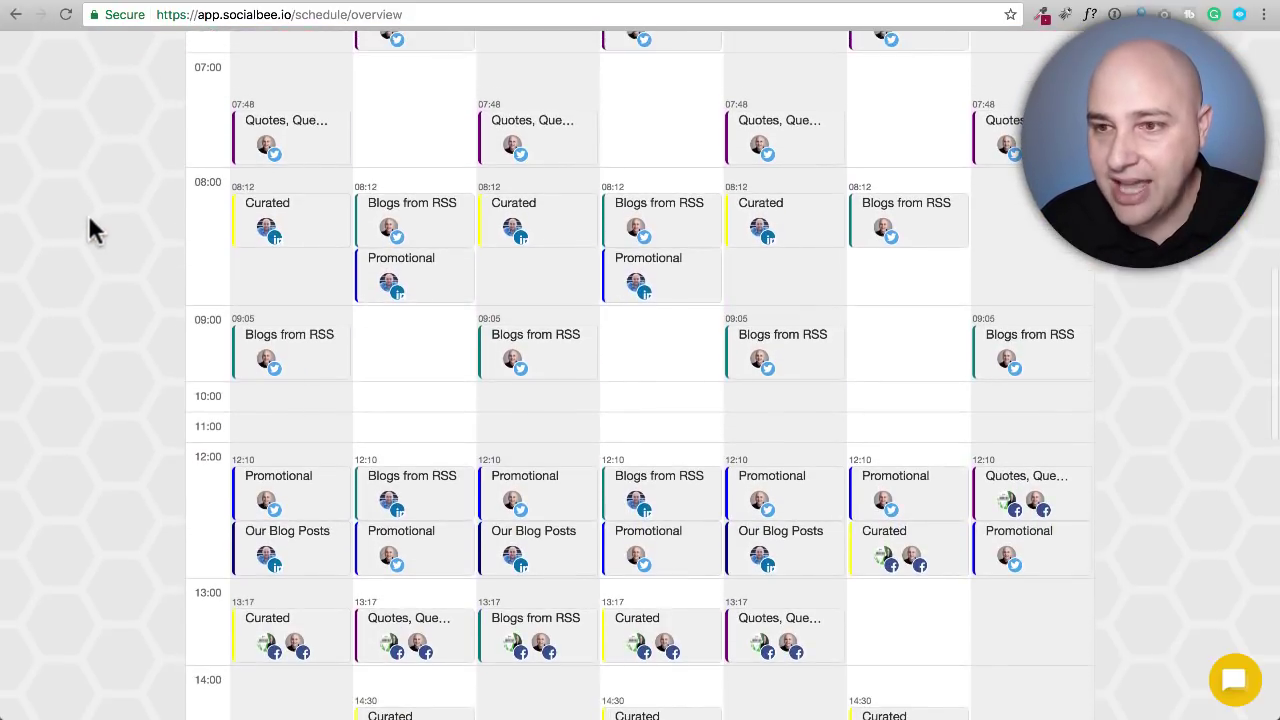
scroll(90, 230, down, 1)
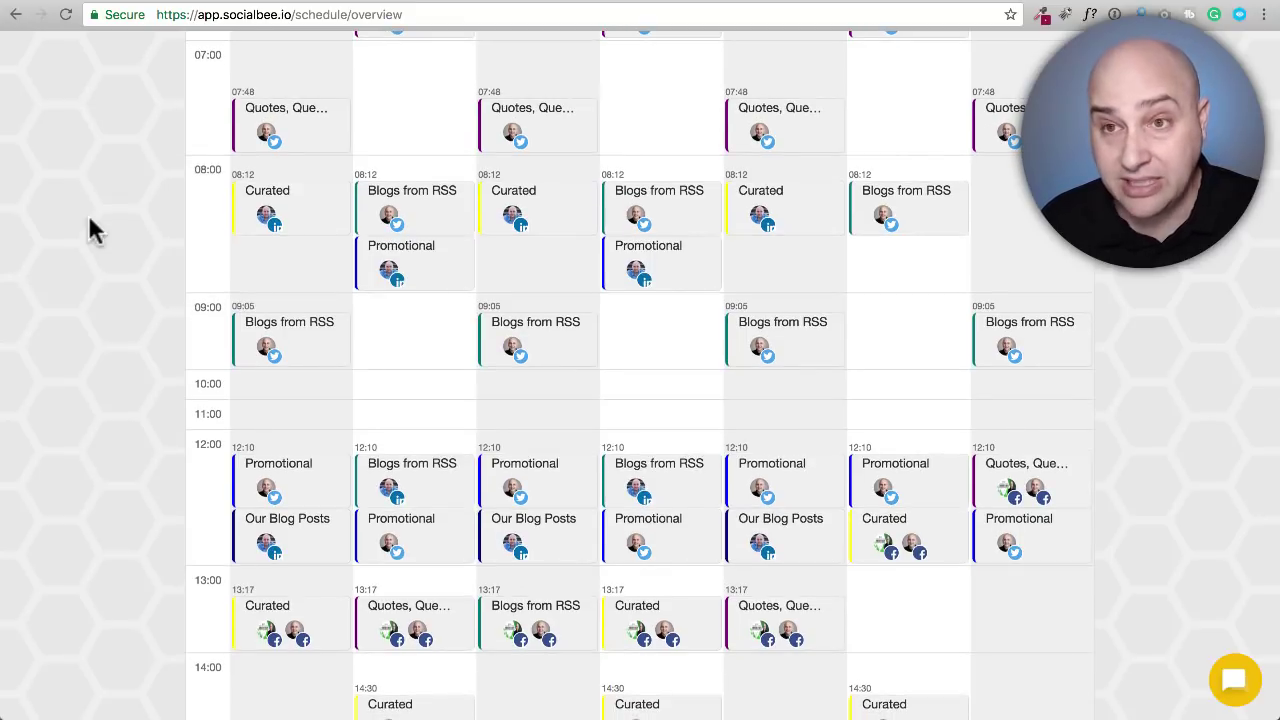
scroll(90, 230, up, 8)
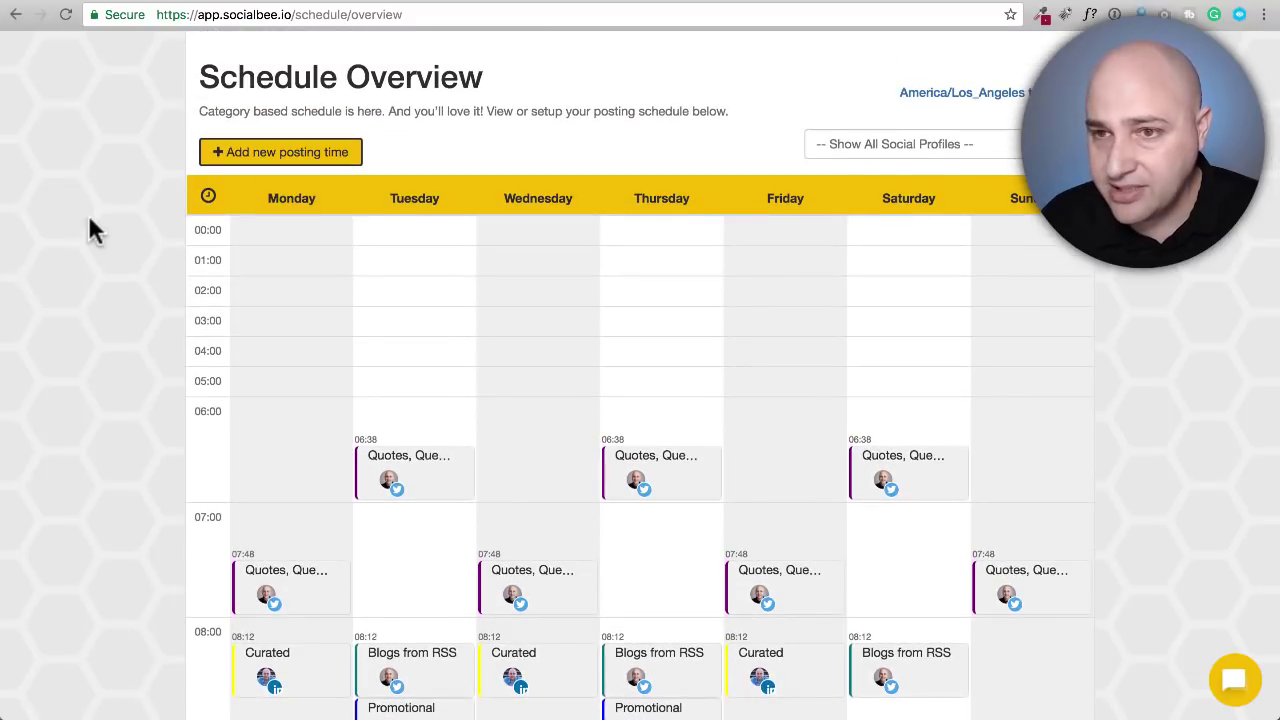
scroll(88, 217, down, 5)
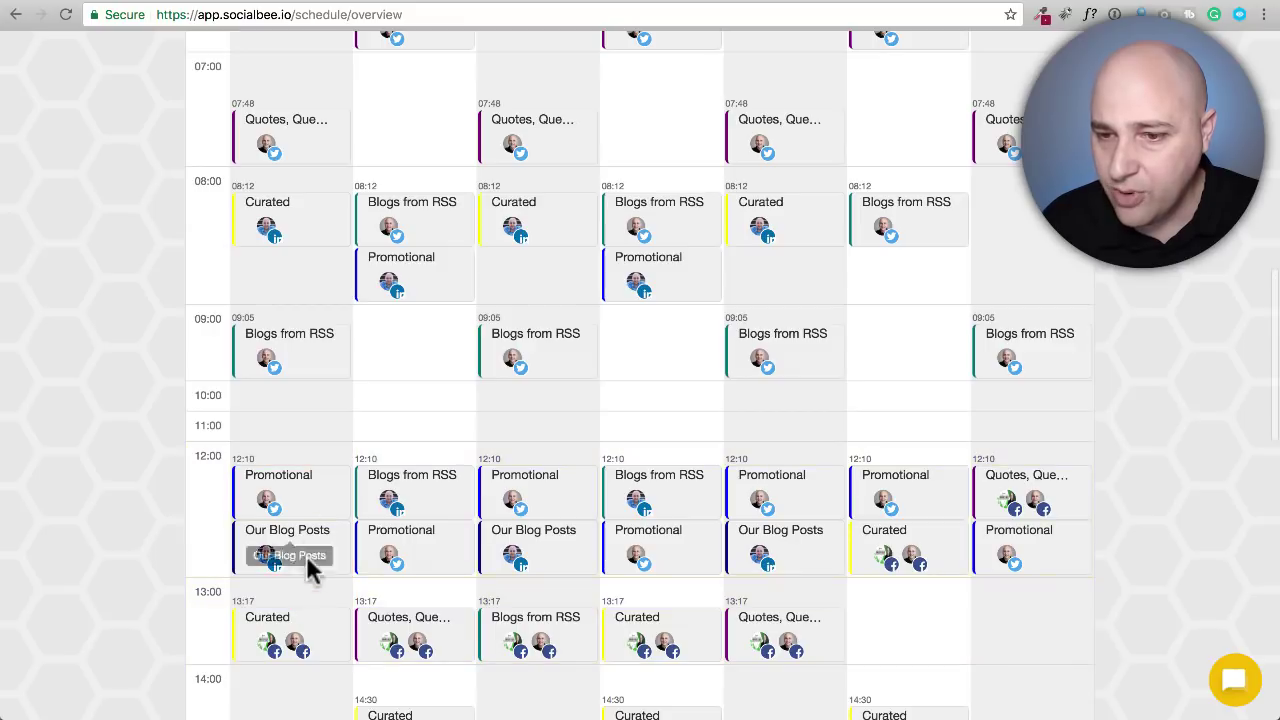
scroll(310, 600, down, 1)
scroll(312, 620, down, 5)
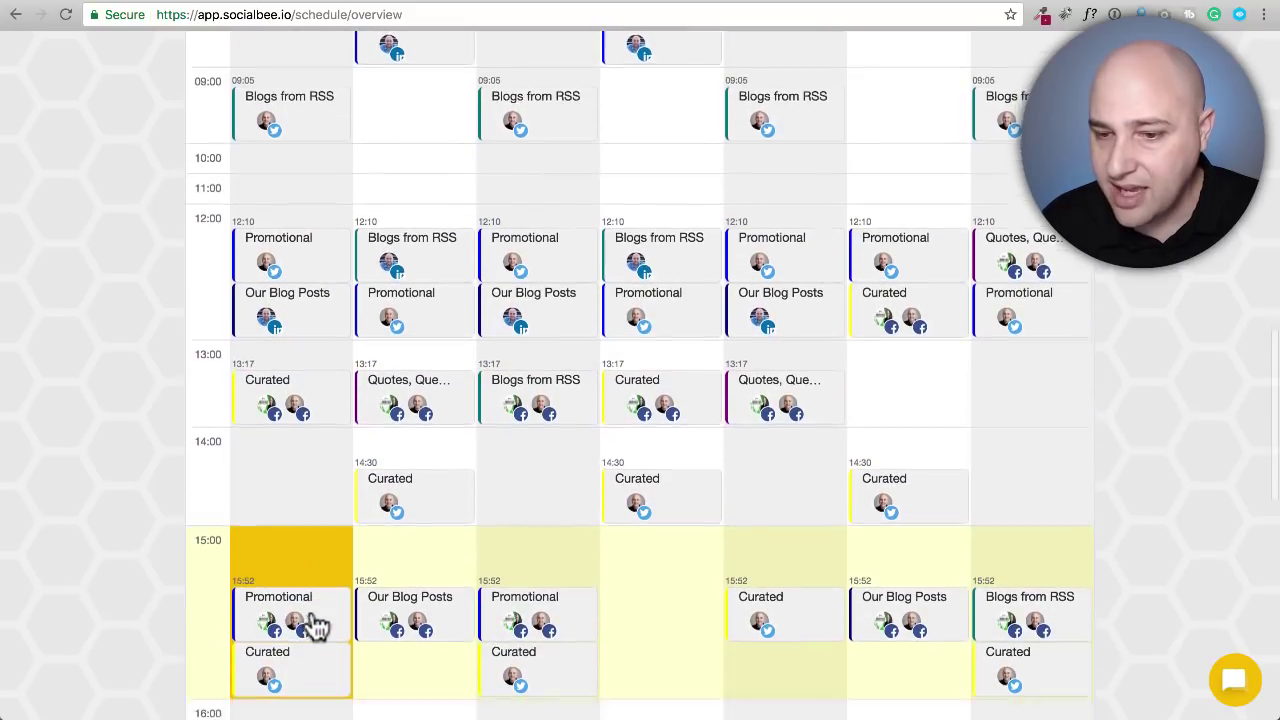
scroll(140, 420, down, 5)
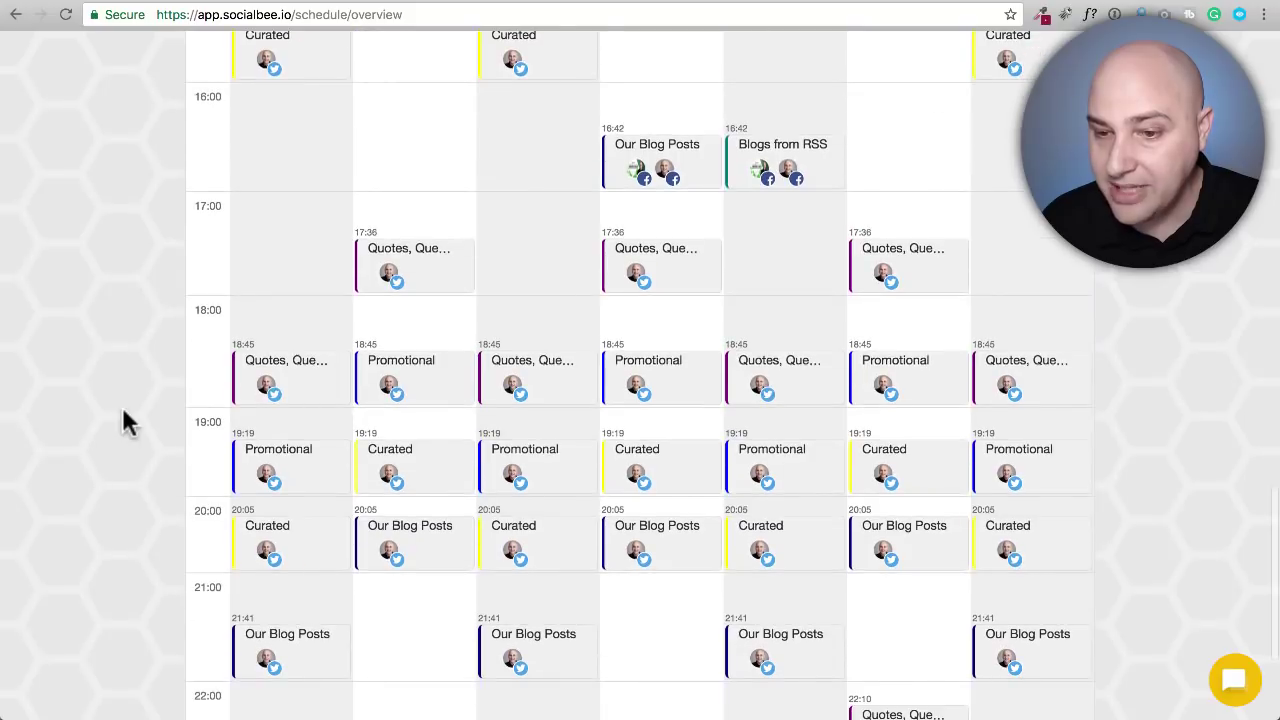
scroll(125, 420, down, 1)
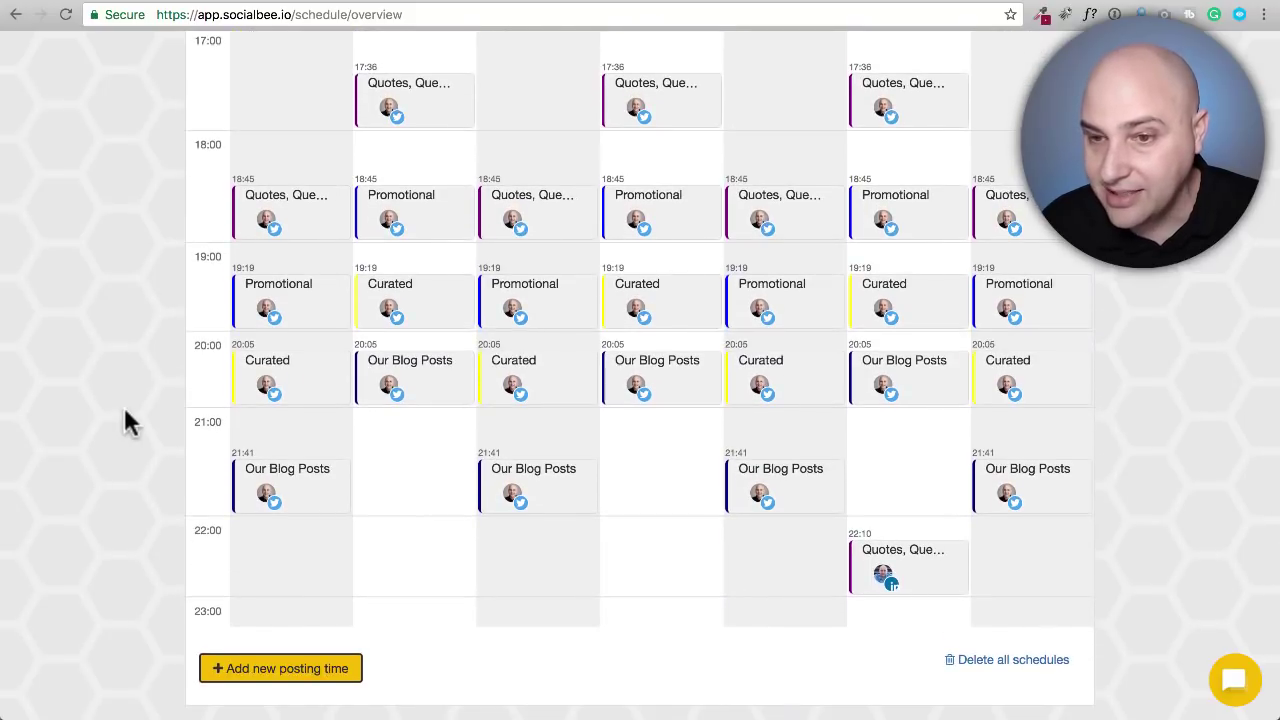
scroll(125, 418, up, 7)
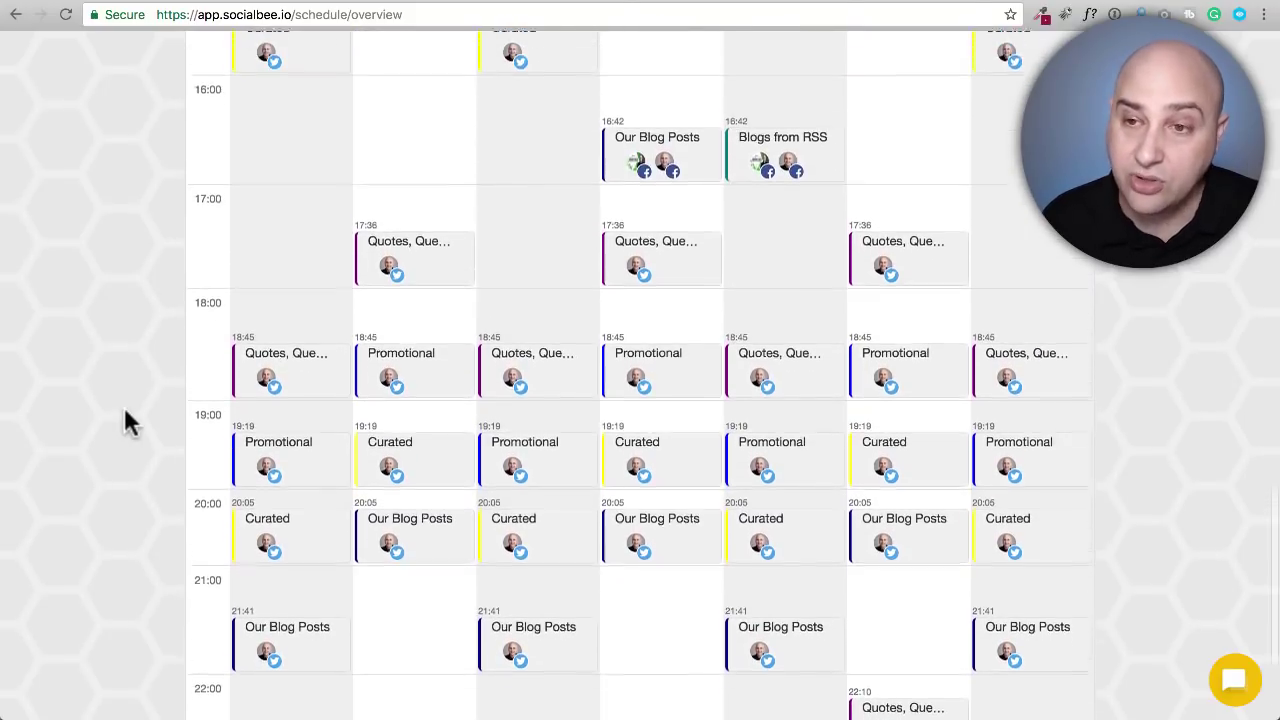
scroll(125, 420, up, 7)
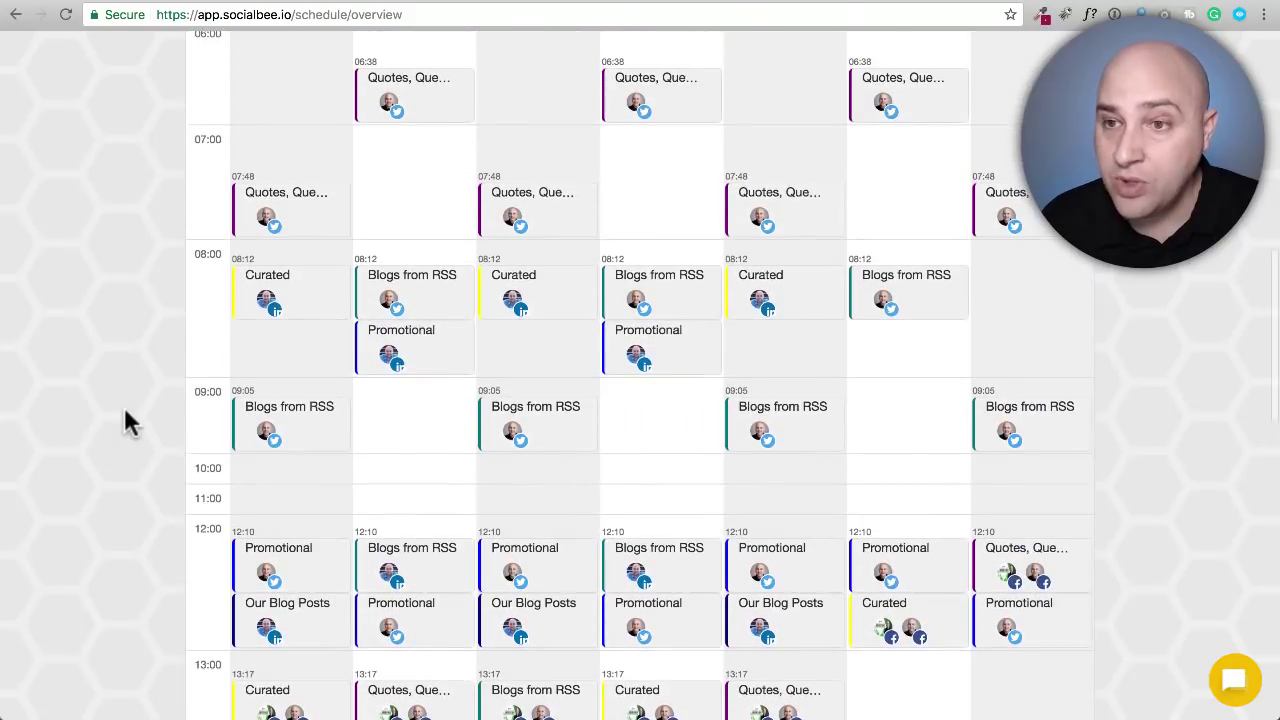
scroll(125, 420, down, 3)
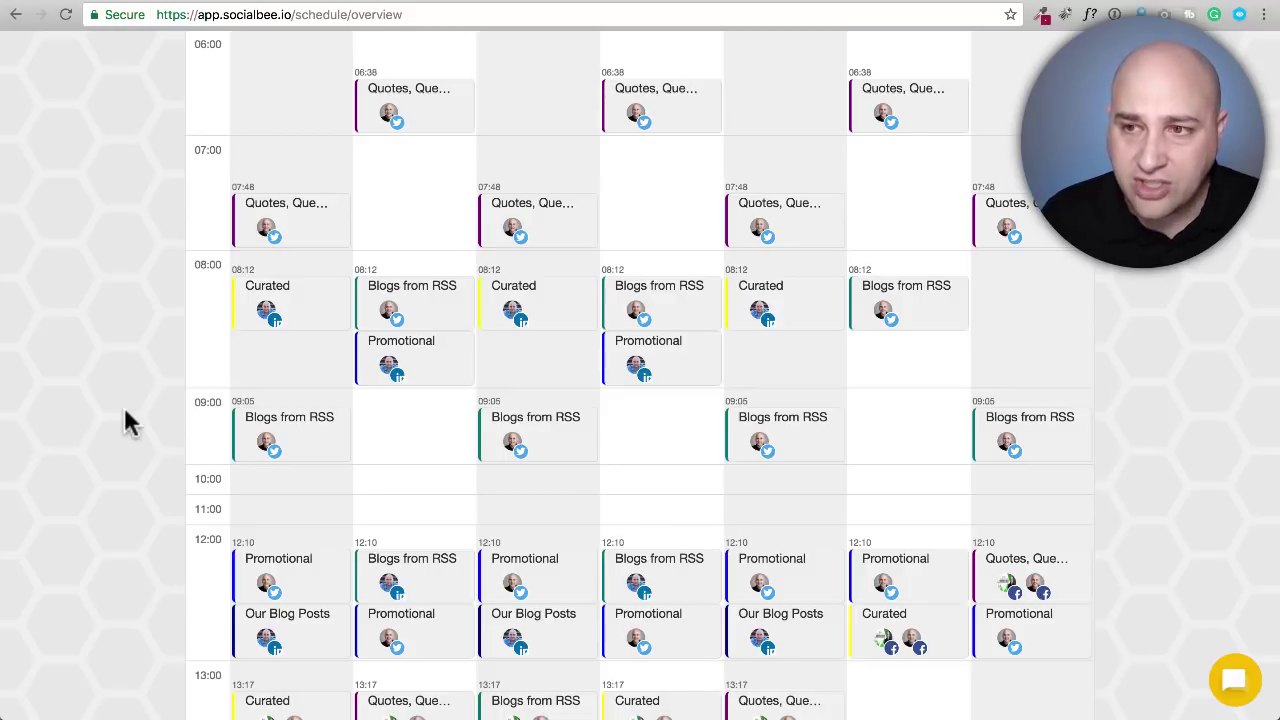
click(287, 296)
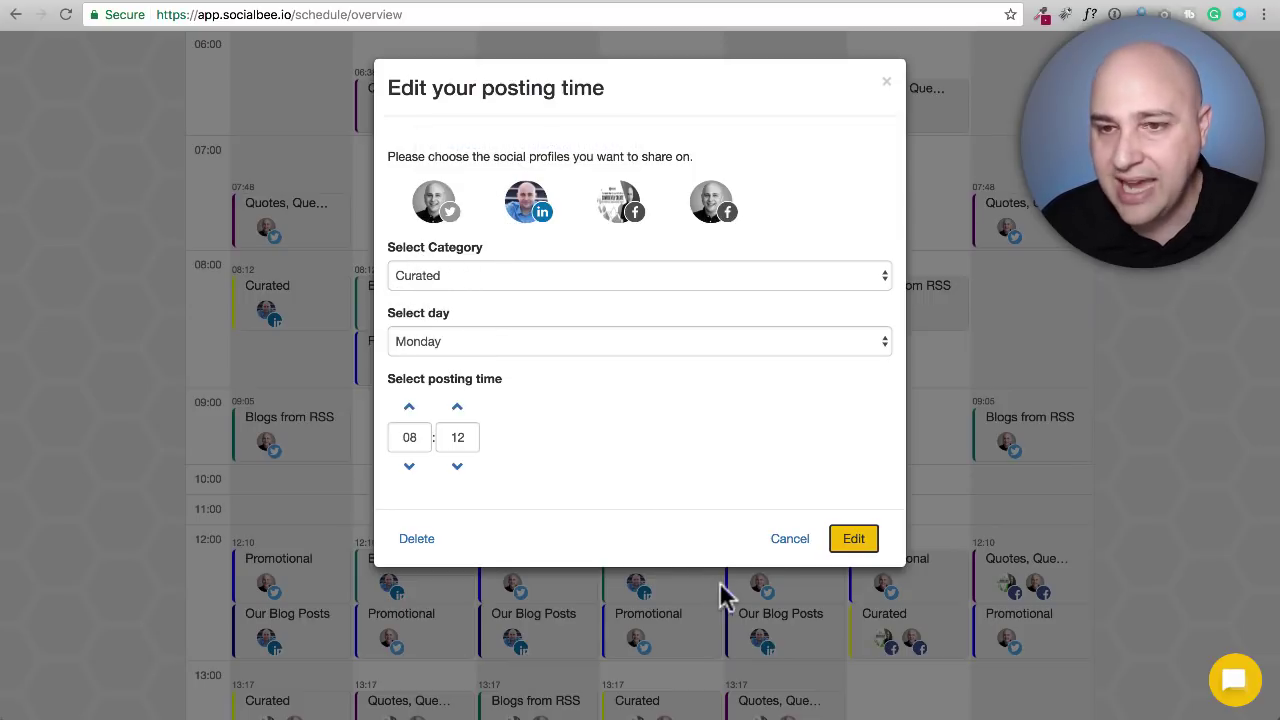
click(778, 552)
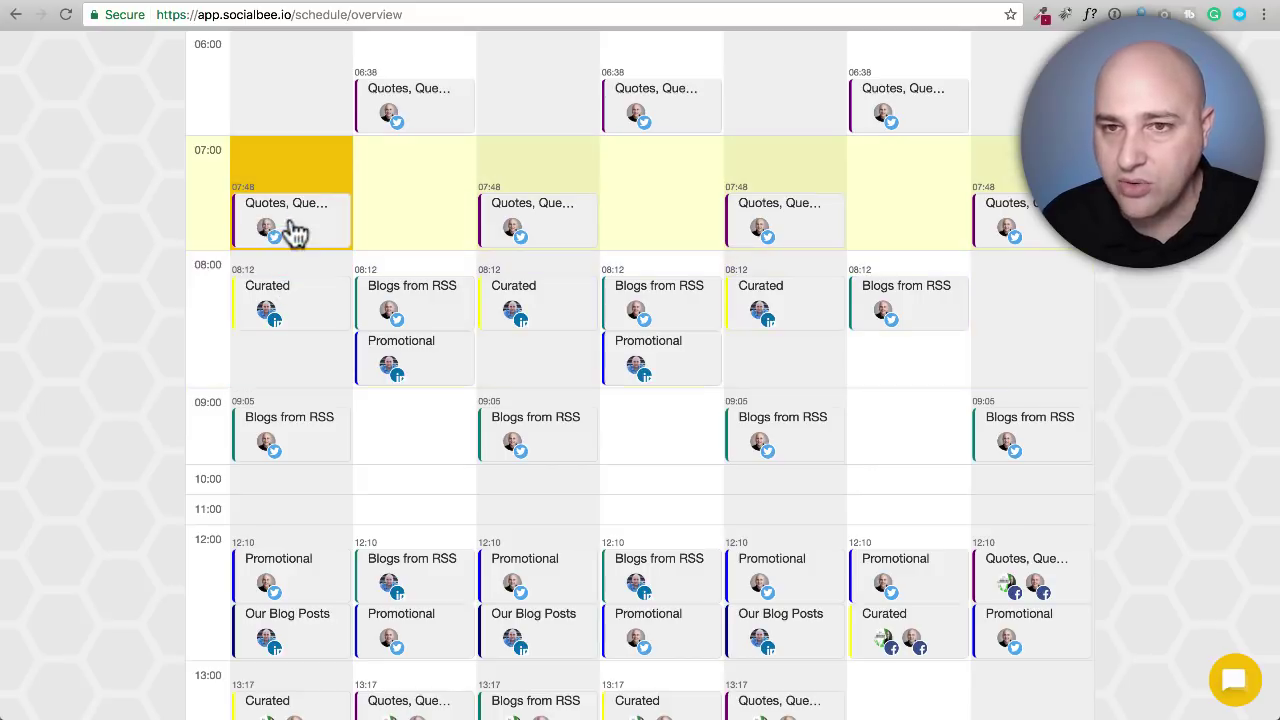
scroll(308, 258, down, 3)
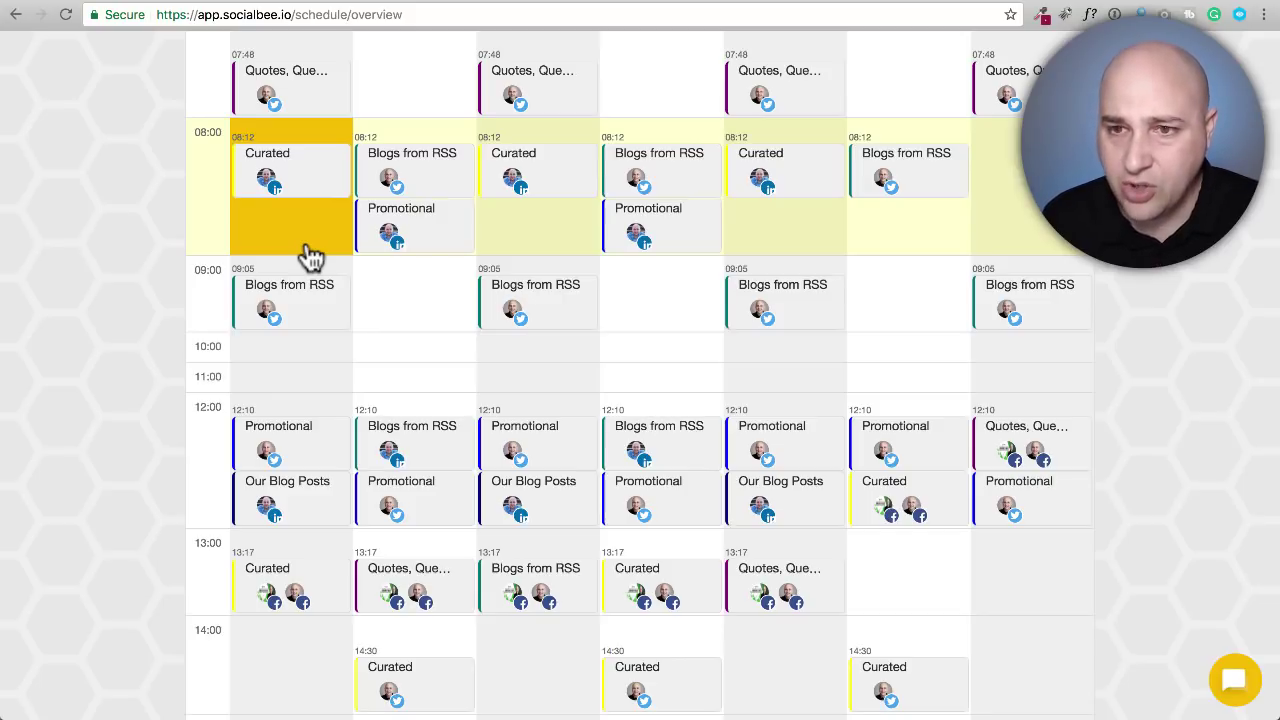
scroll(310, 257, down, 15)
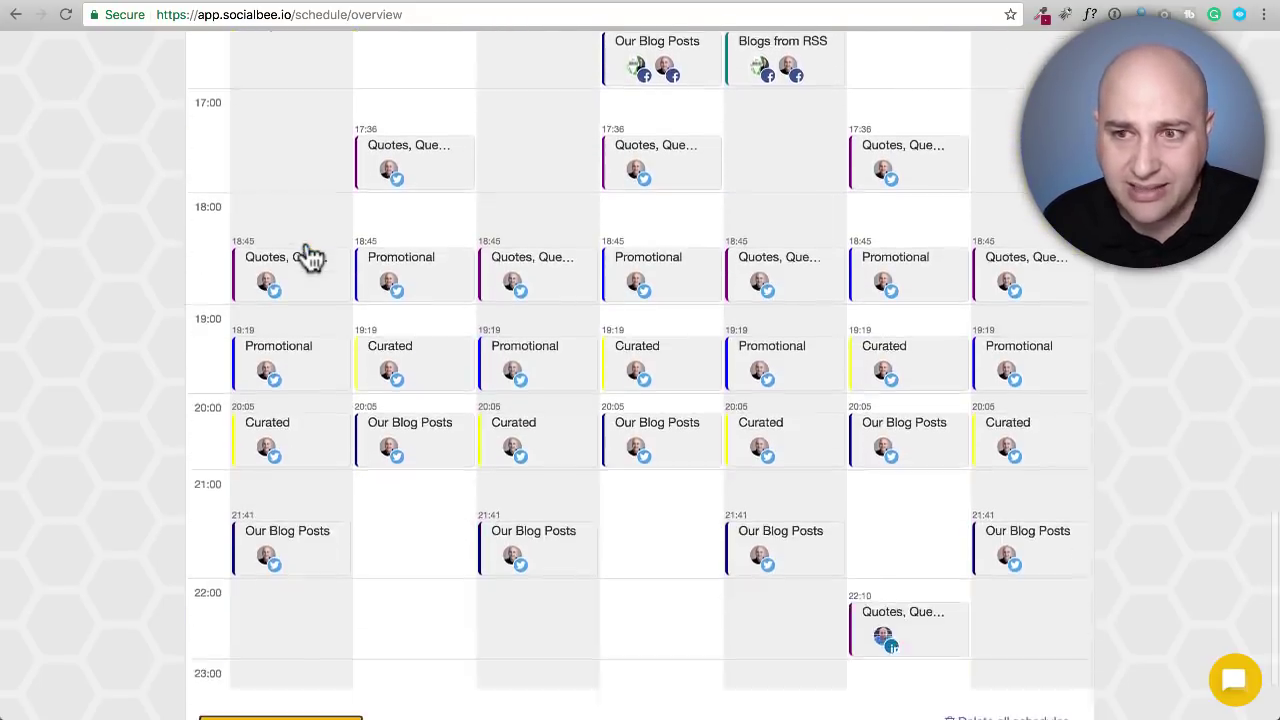
scroll(310, 257, down, 3)
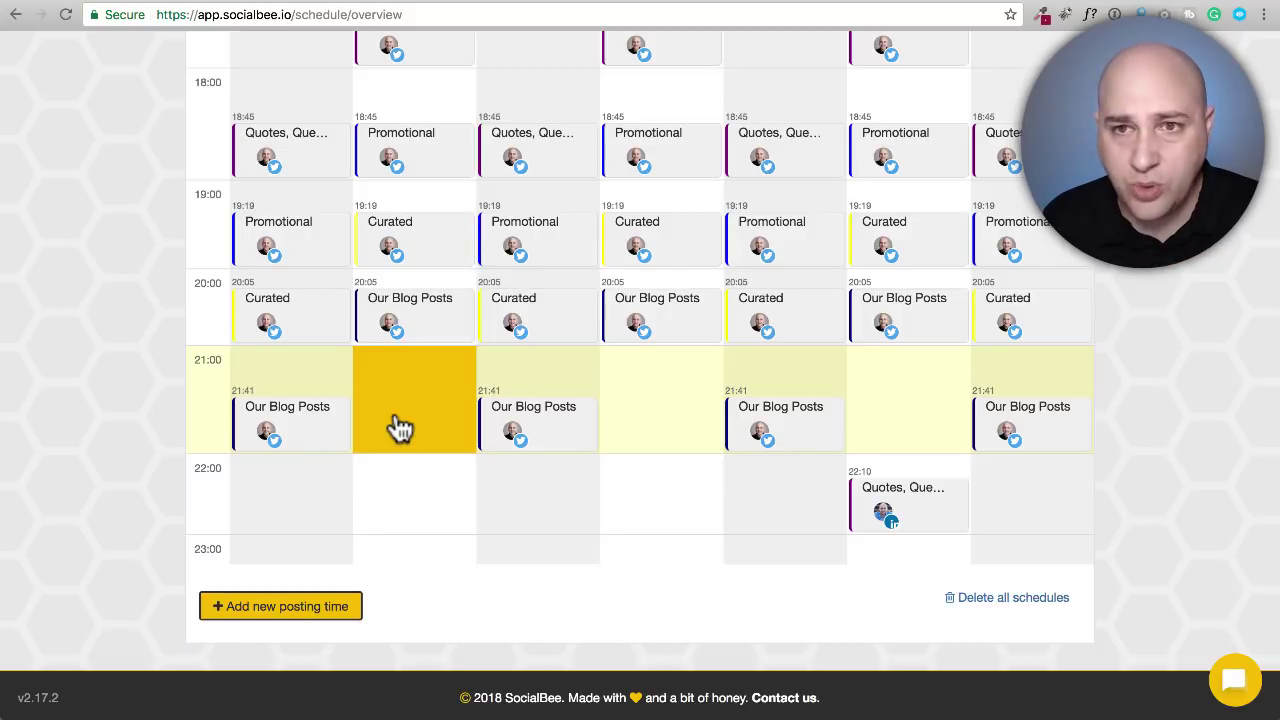
scroll(400, 428, up, 15)
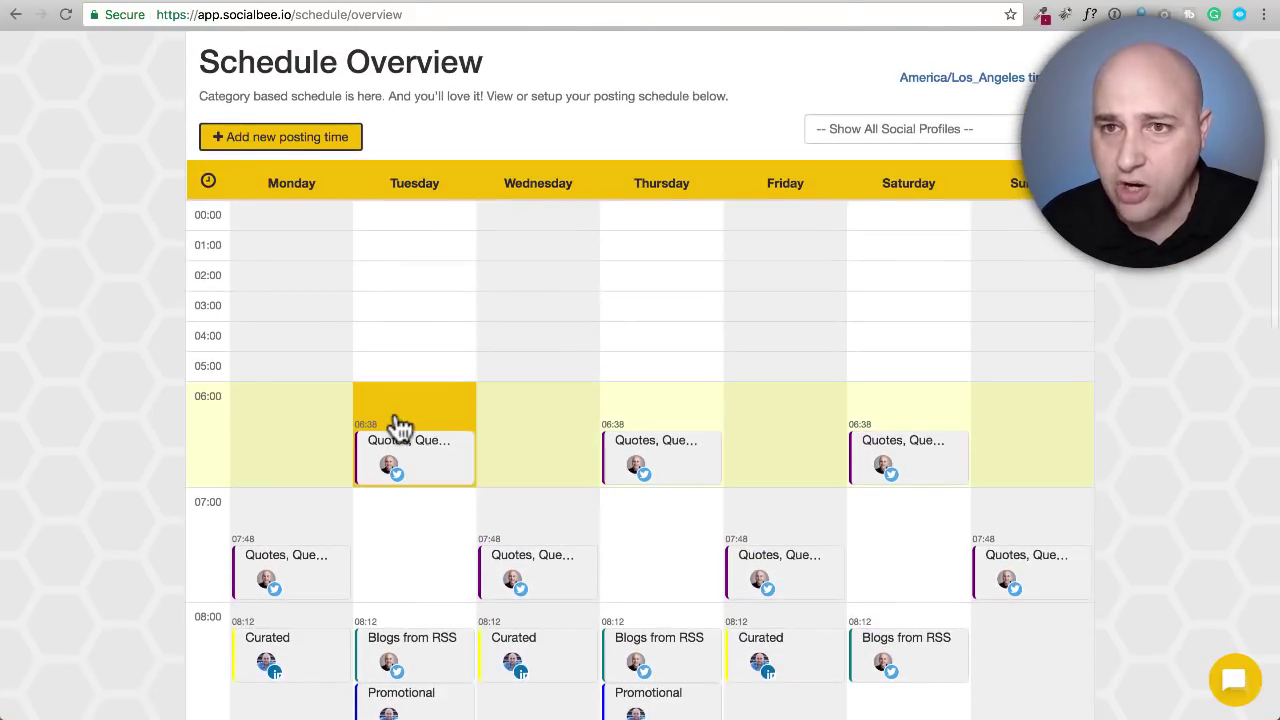
scroll(398, 425, up, 5)
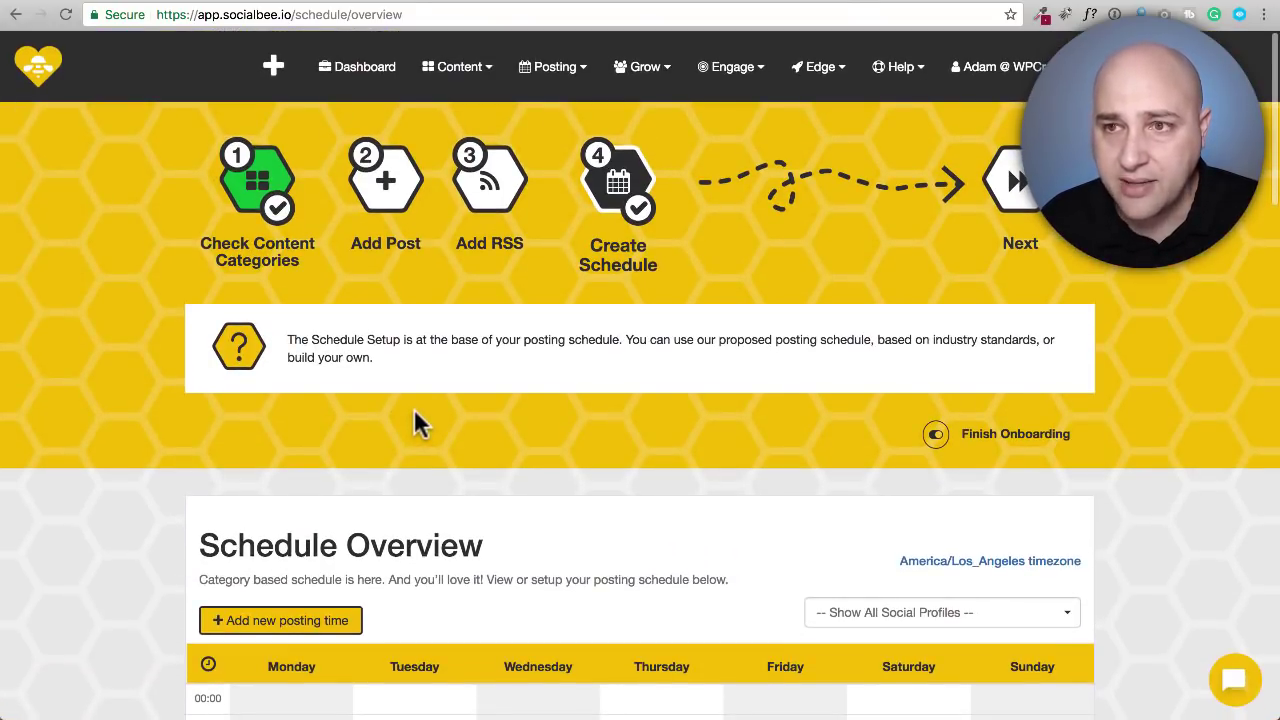
mouse_move(565, 80)
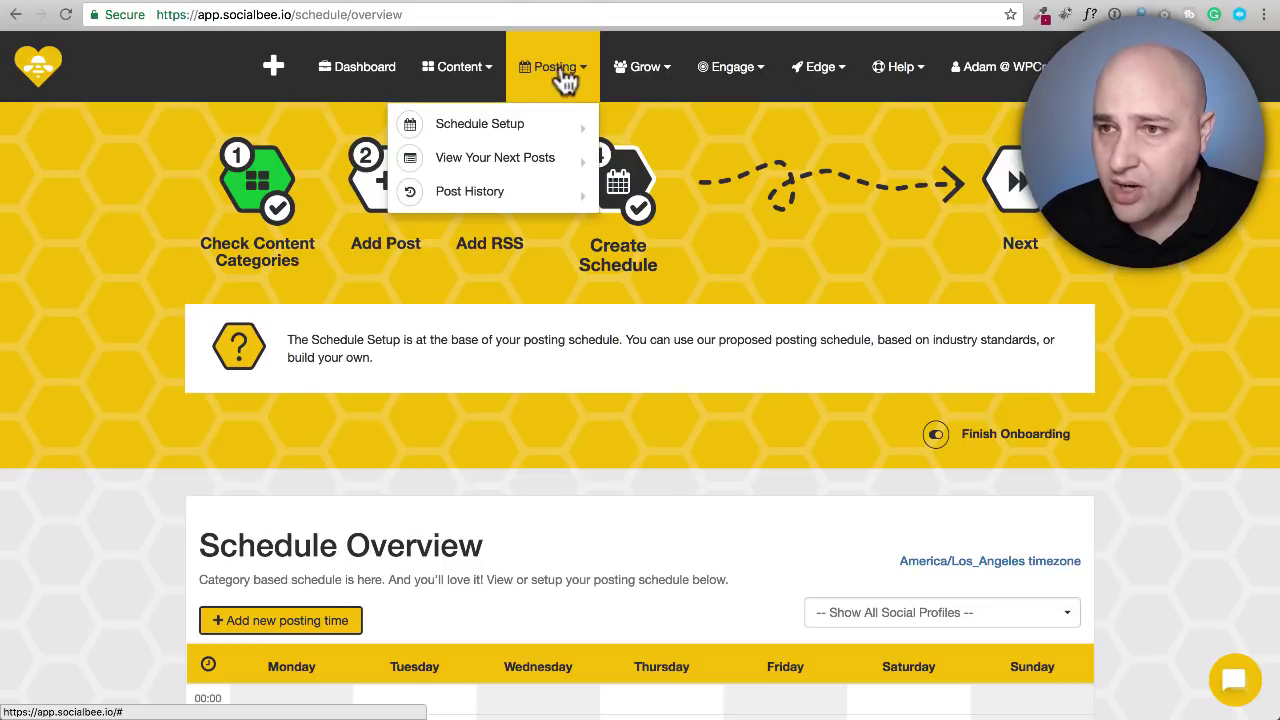
Delete the Twitter profile's Tuesday 06:38 Quotes, Questions and Fun posting slot
mouse_move(550, 135)
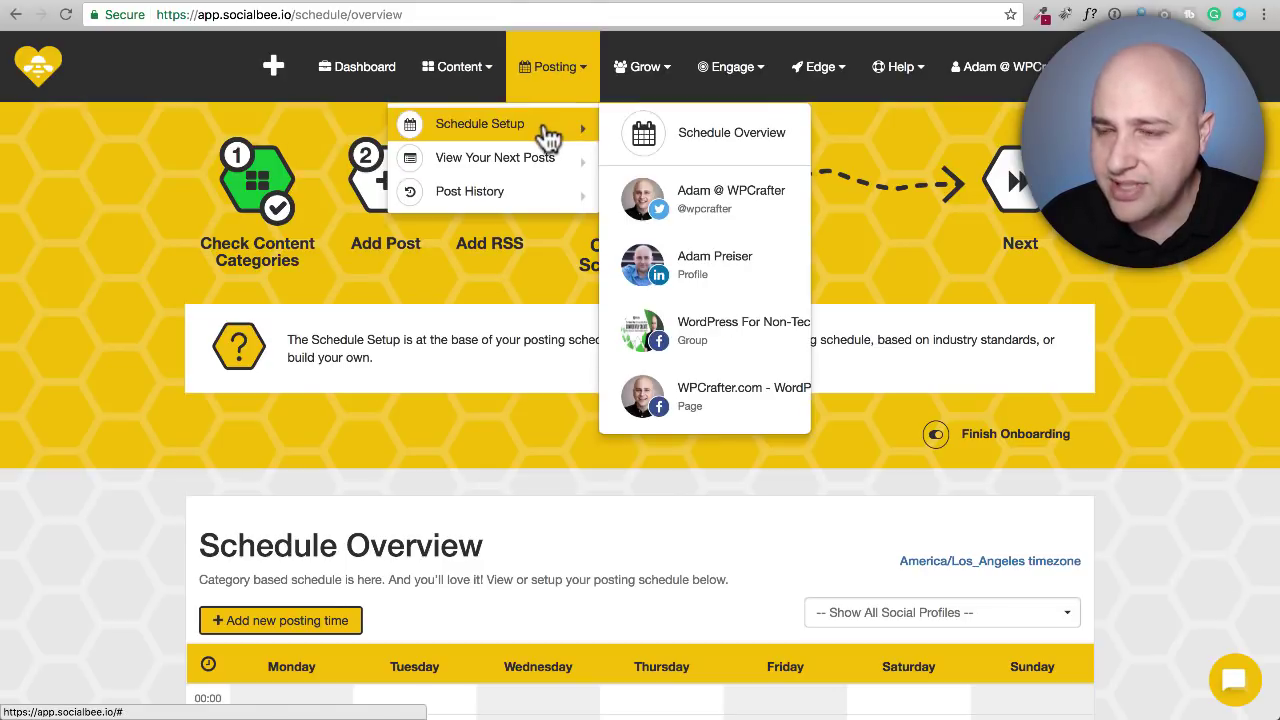
click(689, 218)
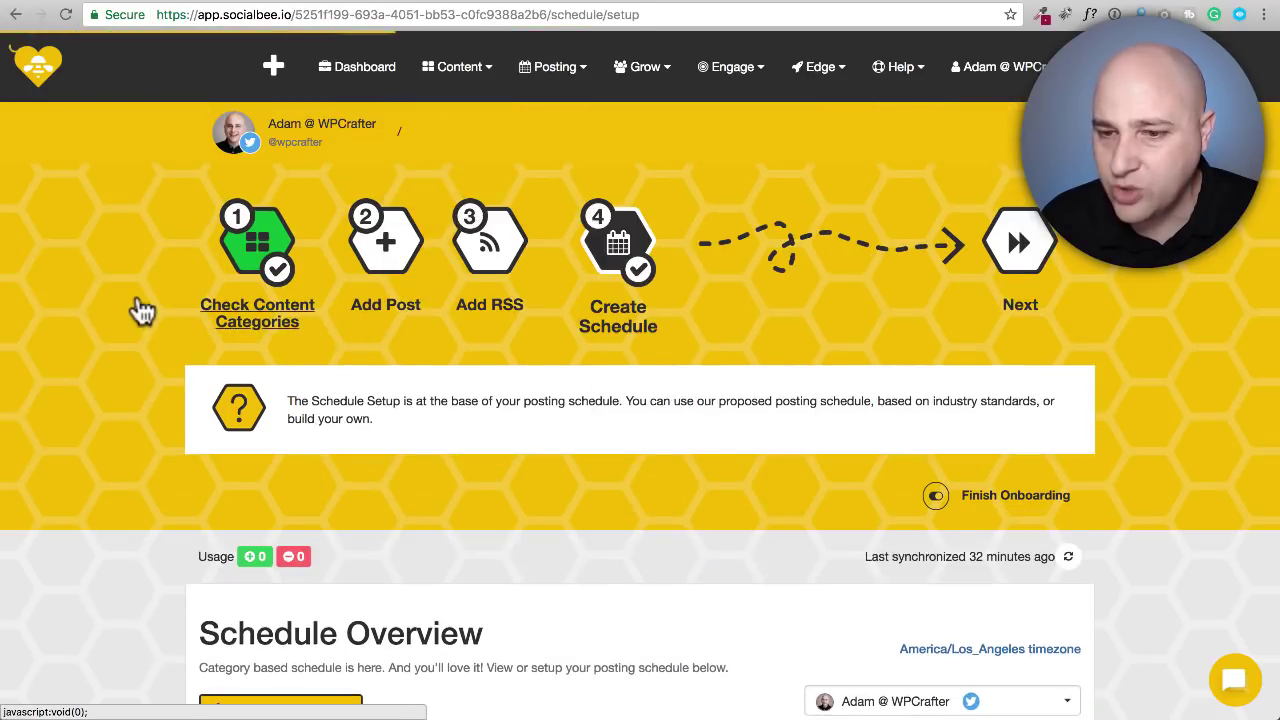
scroll(100, 270, down, 10)
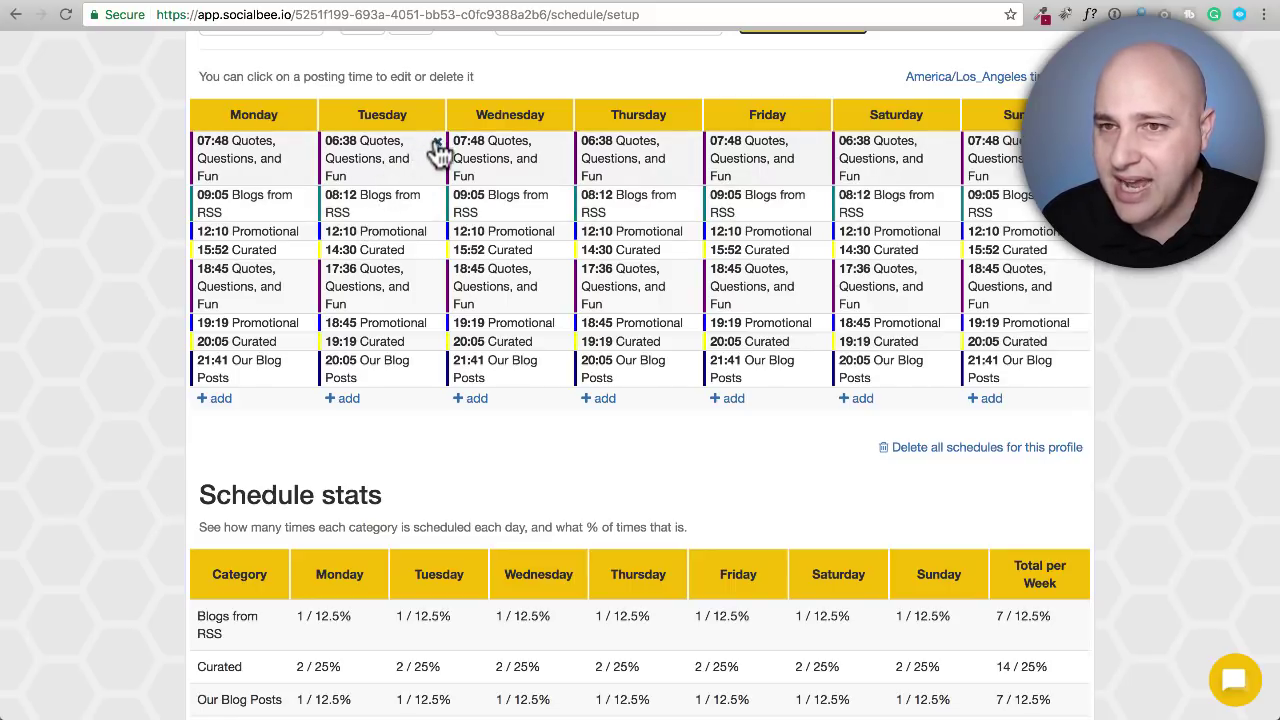
click(437, 148)
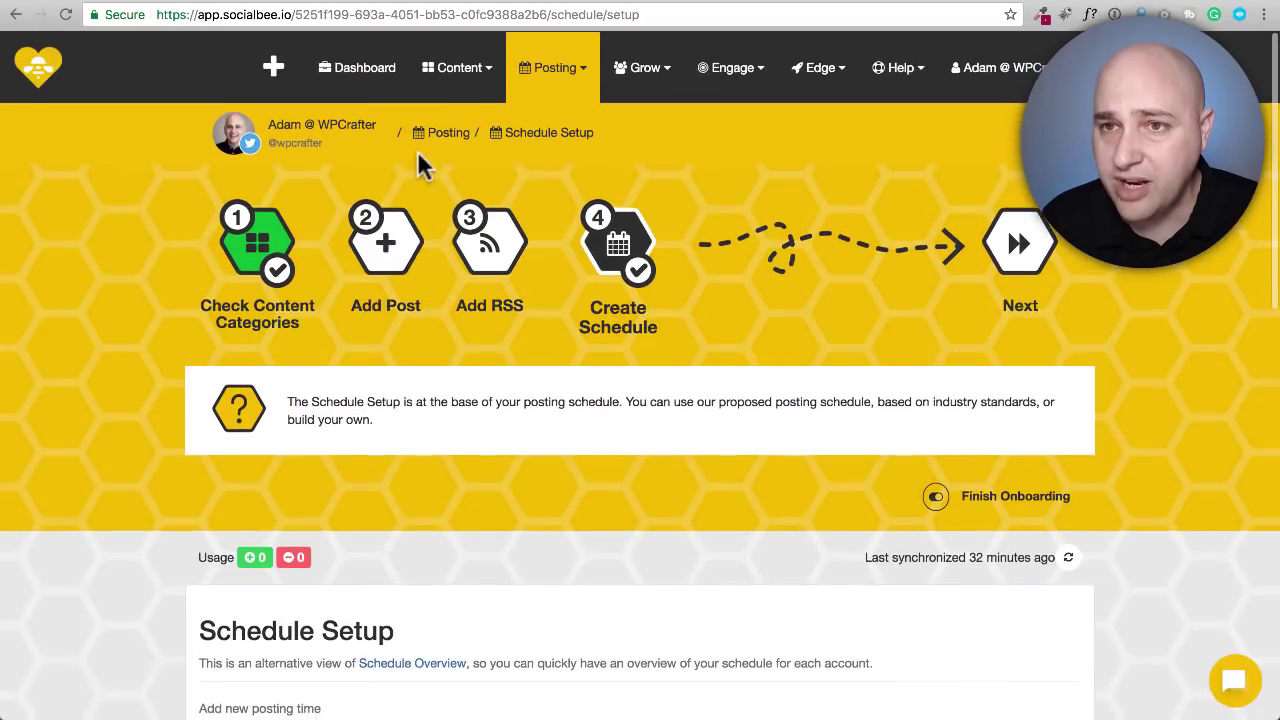
click(555, 67)
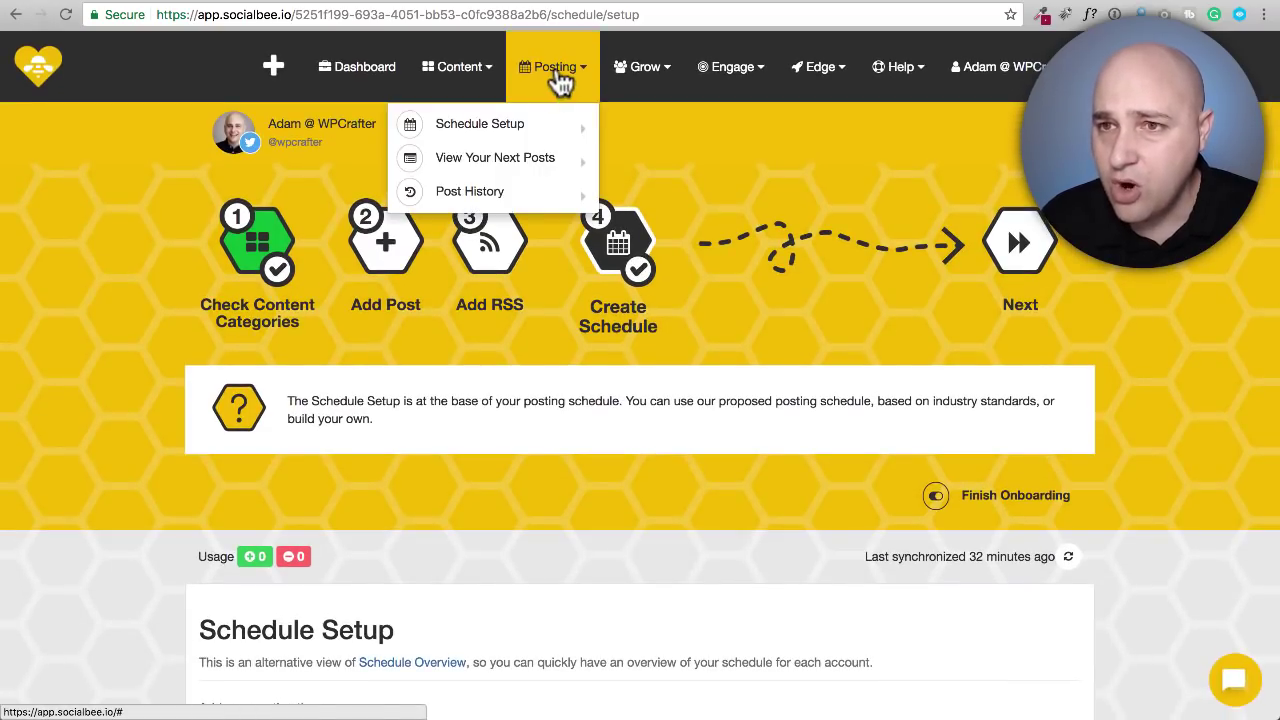
mouse_move(527, 143)
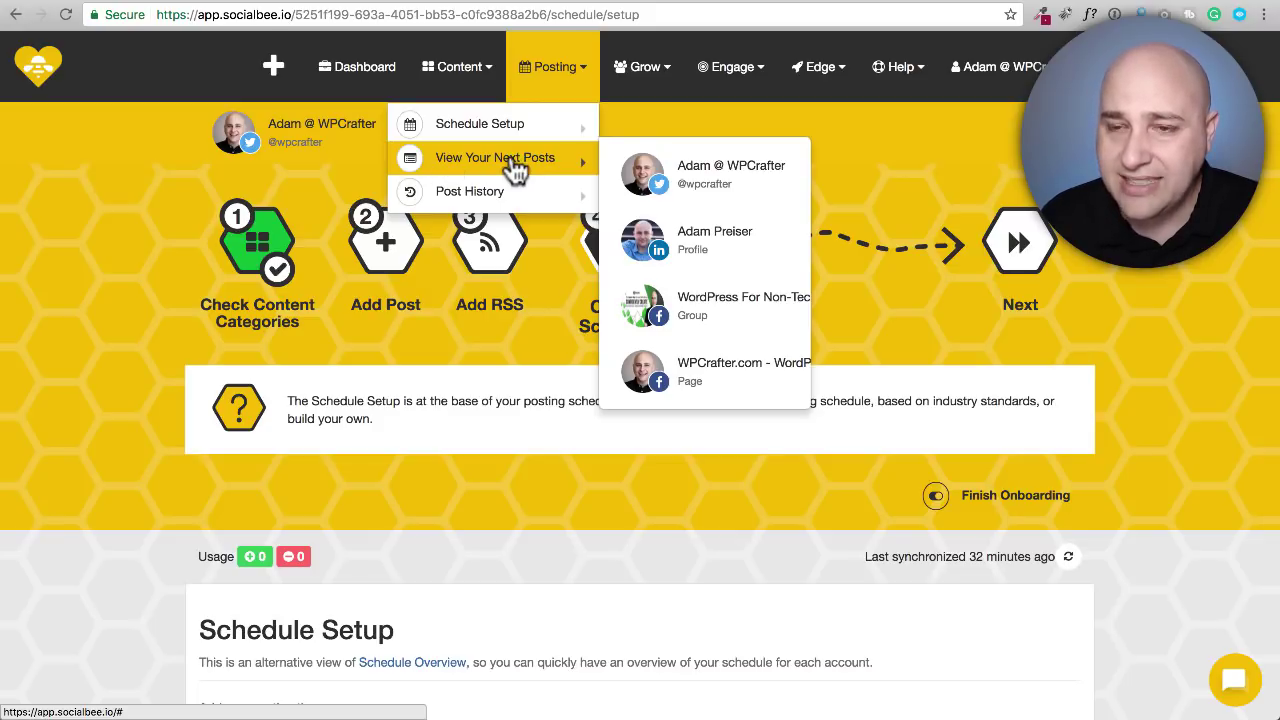
mouse_move(471, 203)
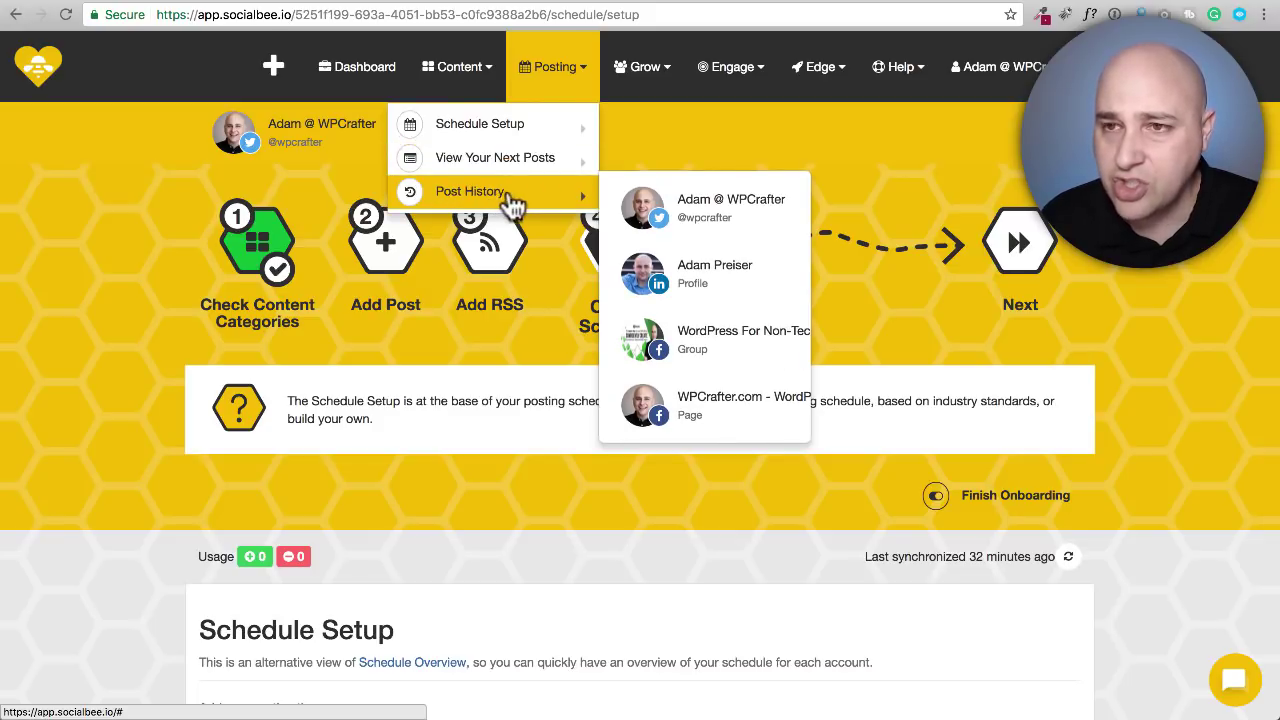
mouse_move(644, 86)
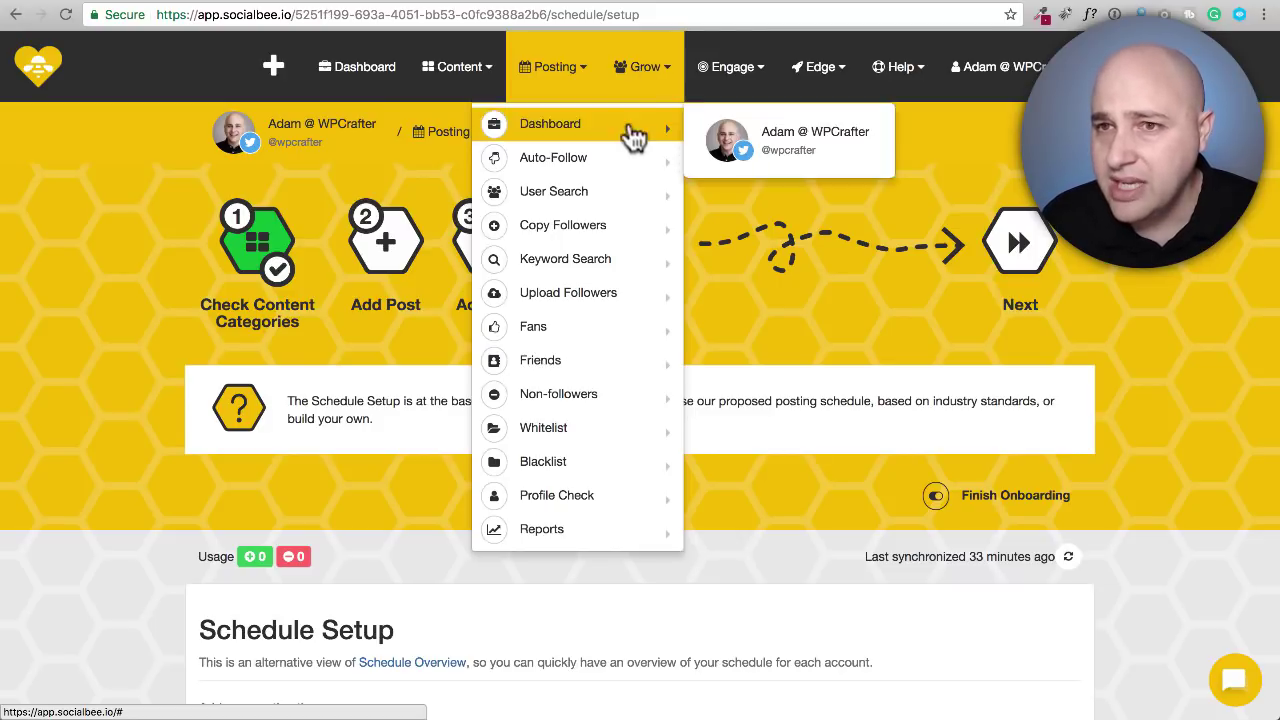
mouse_move(627, 162)
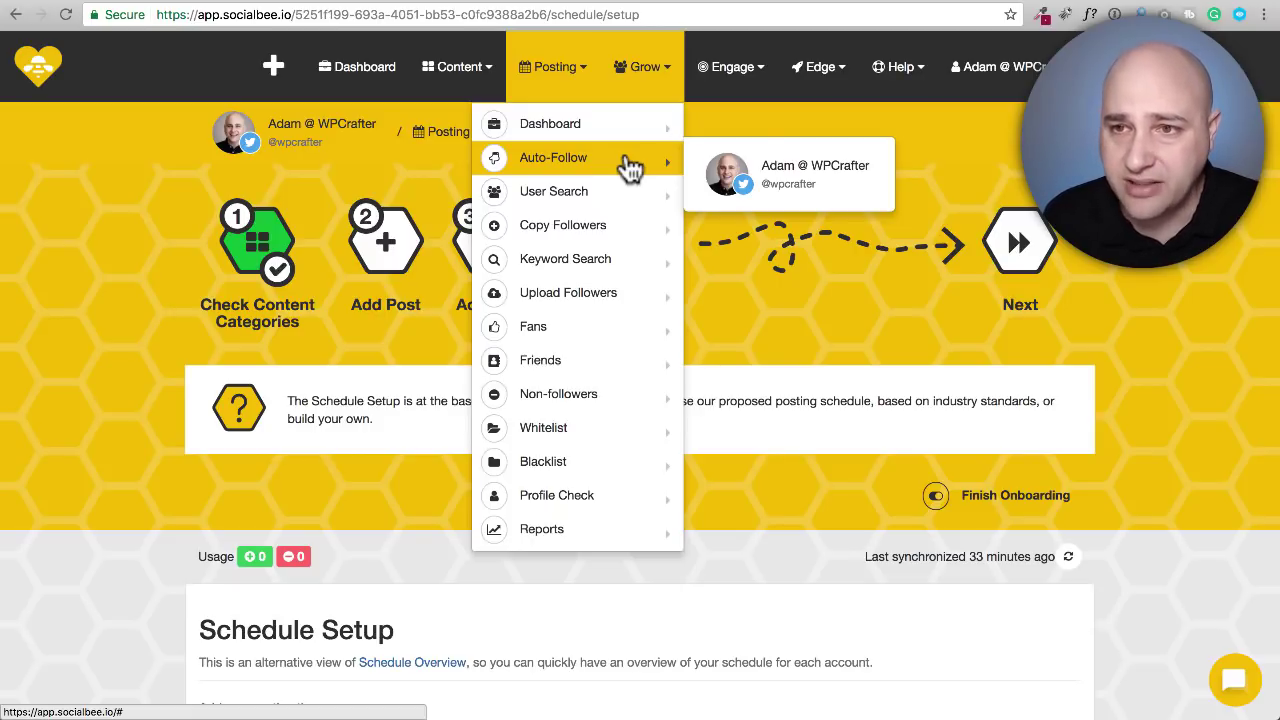
mouse_move(601, 201)
mouse_move(613, 234)
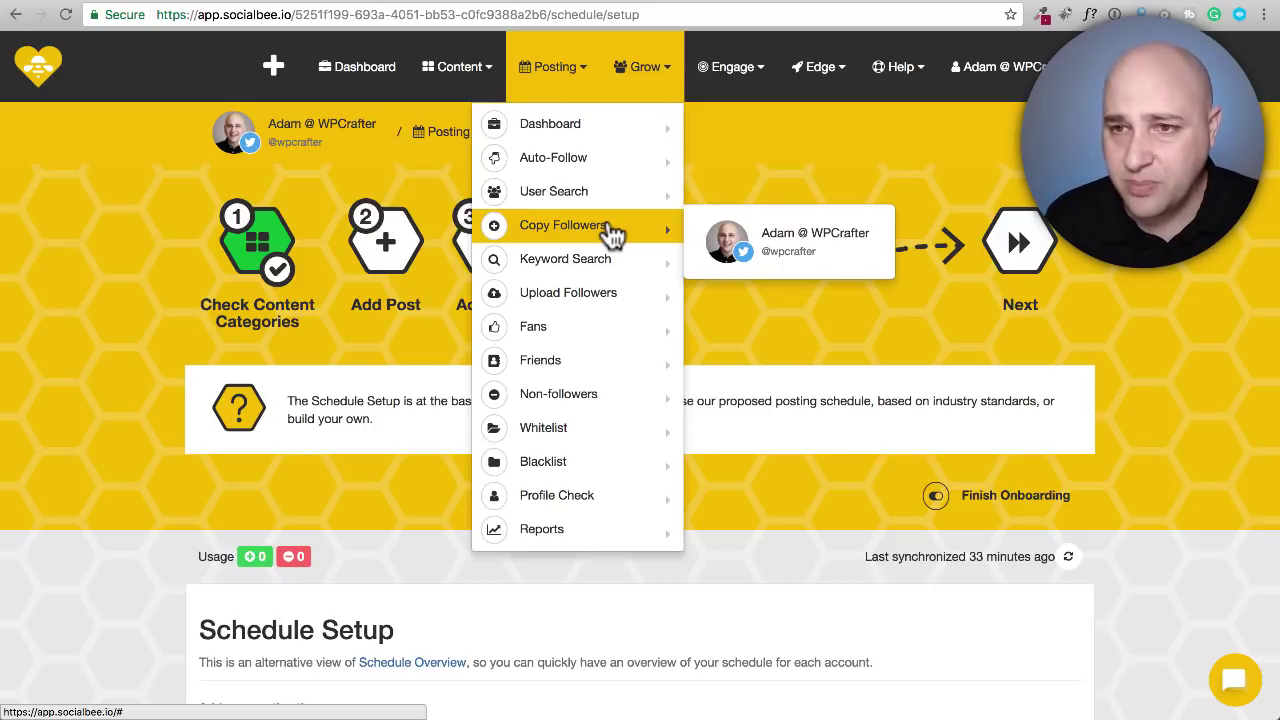
mouse_move(602, 291)
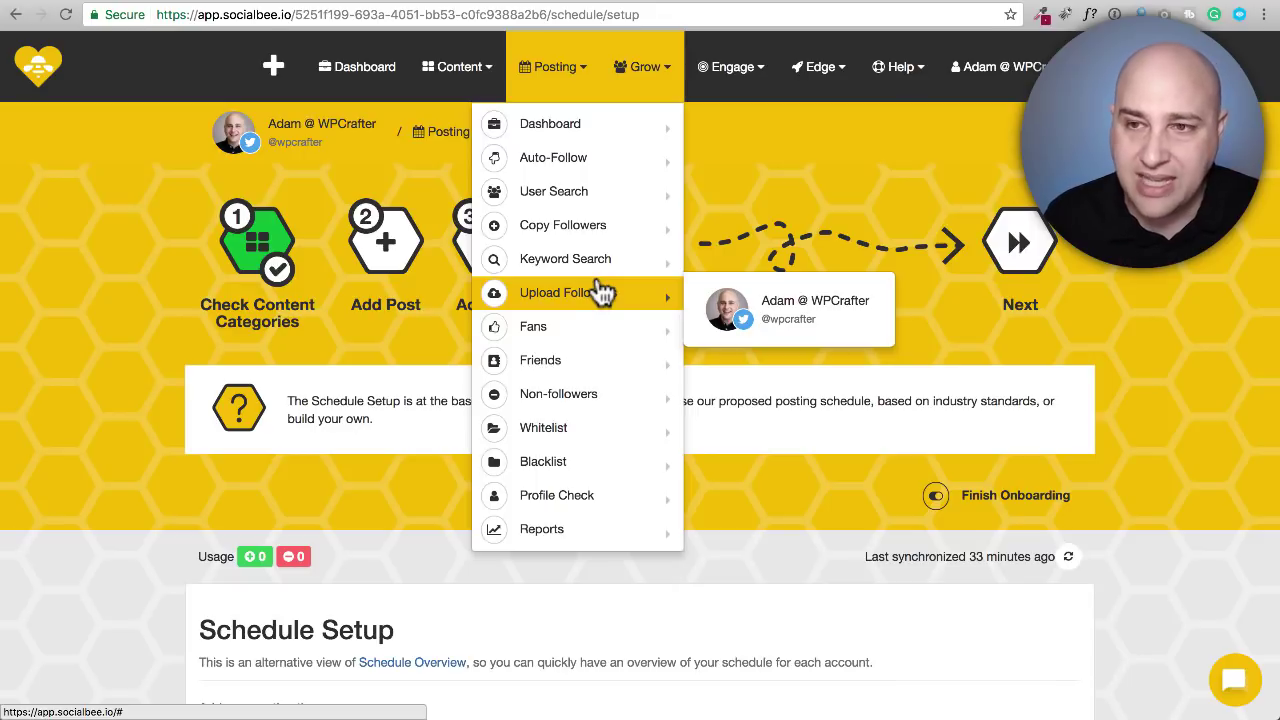
mouse_move(546, 446)
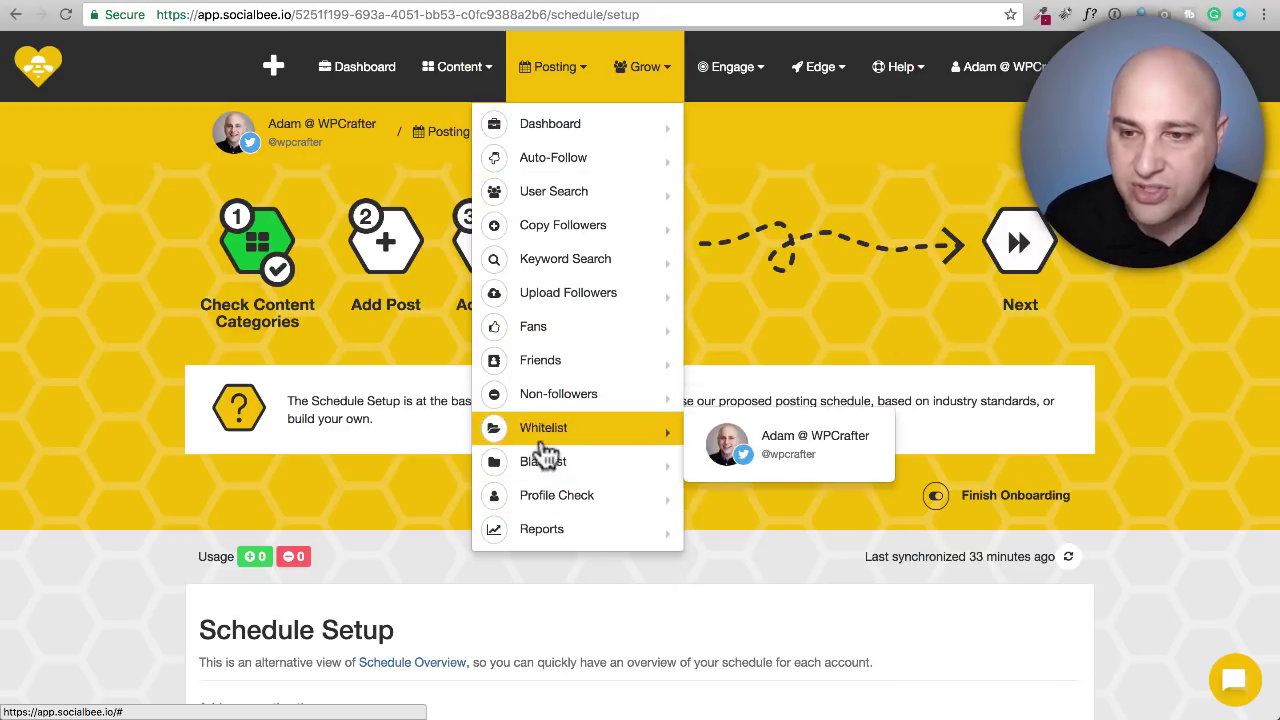
mouse_move(588, 316)
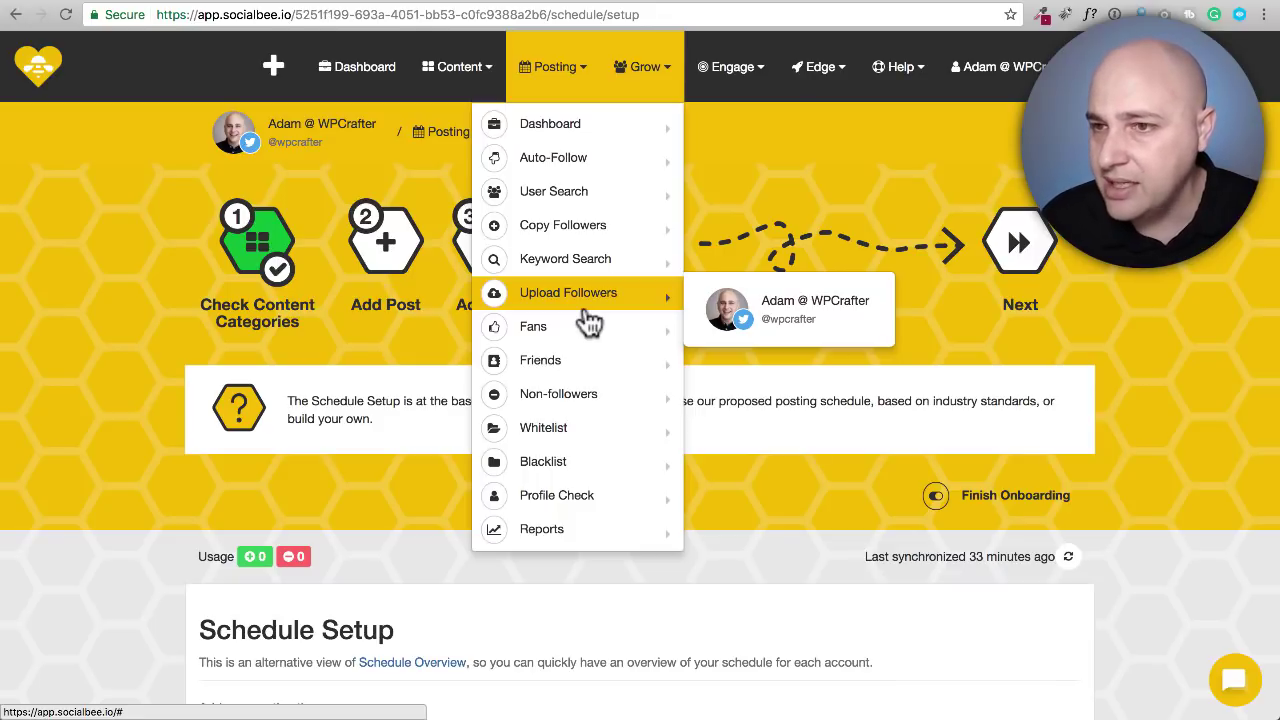
mouse_move(588, 163)
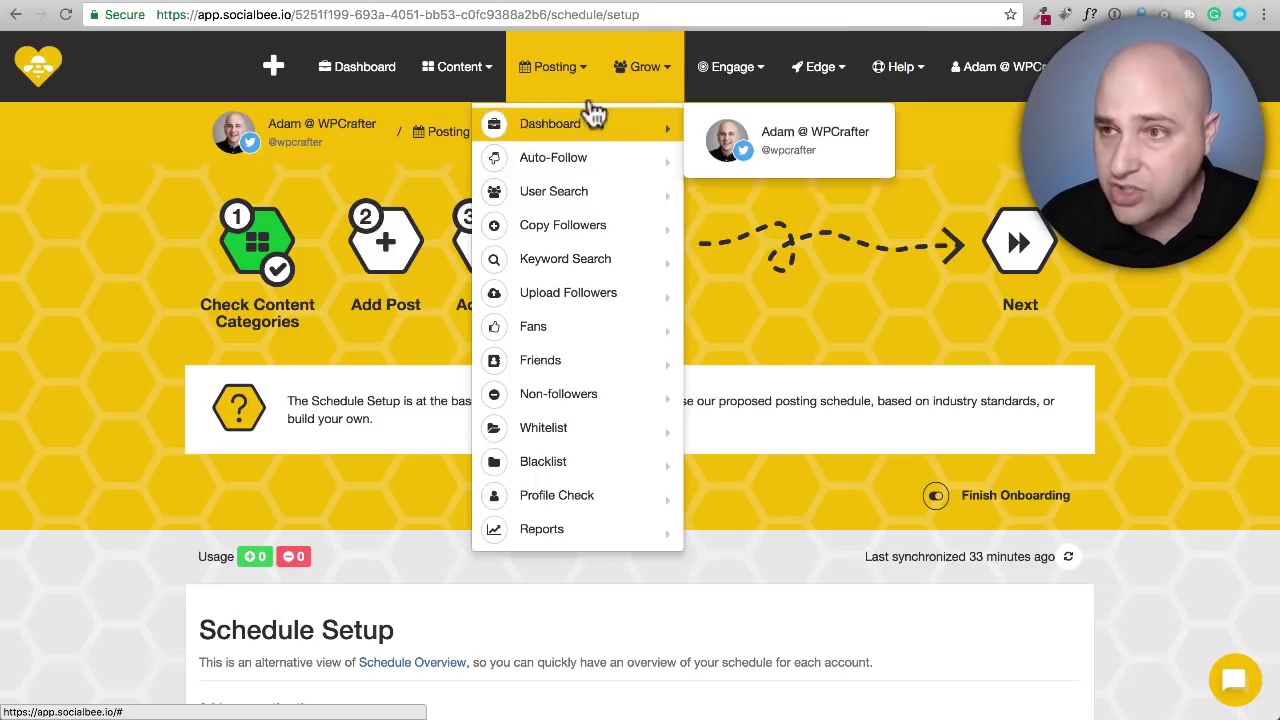
click(729, 70)
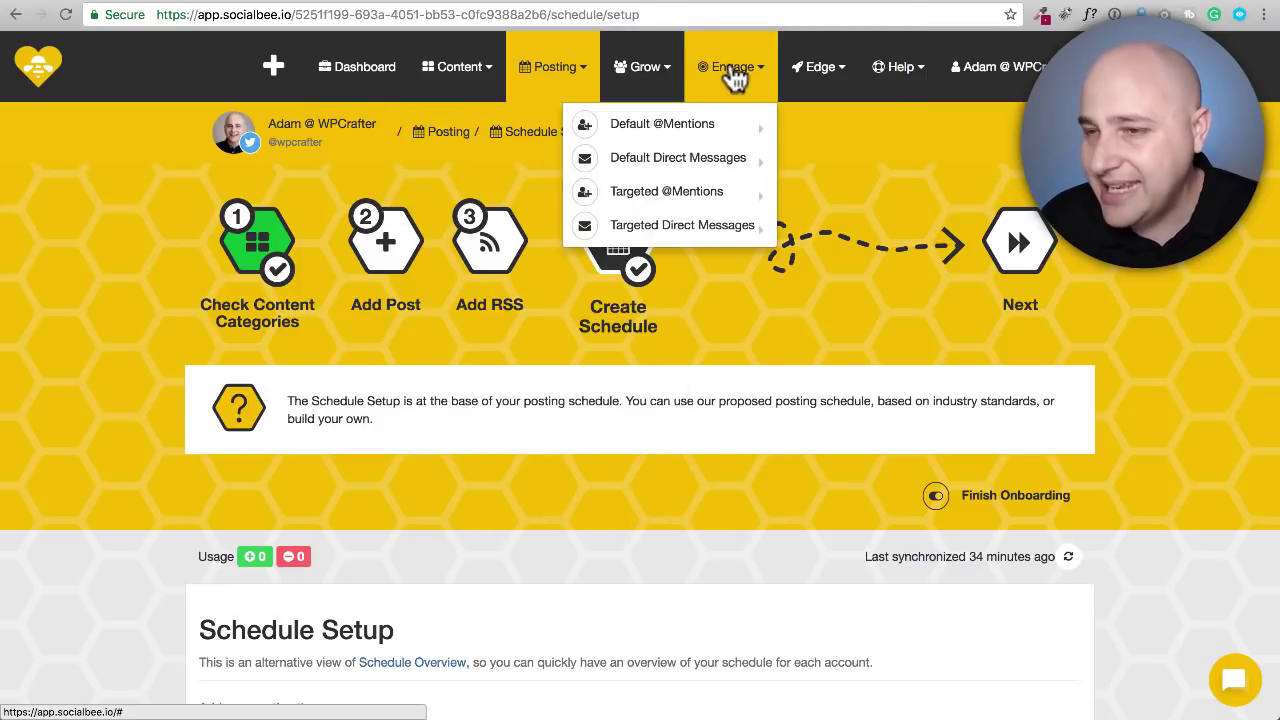
mouse_move(708, 126)
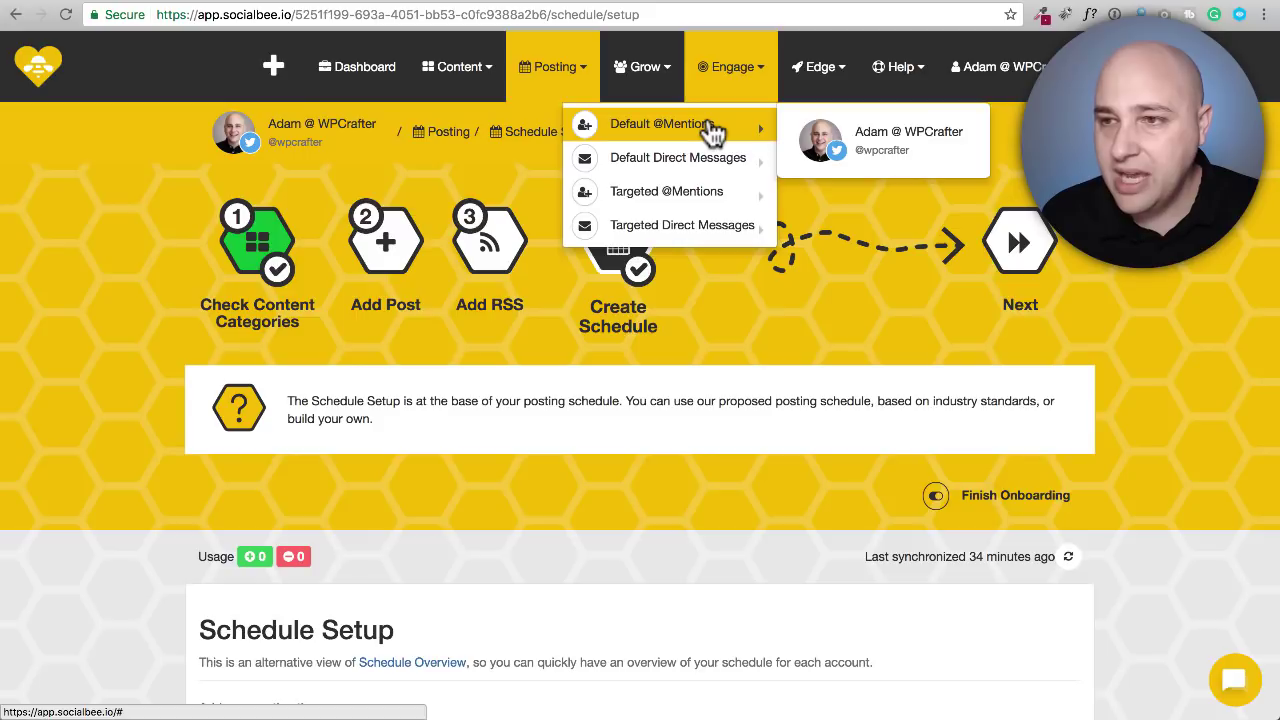
click(865, 132)
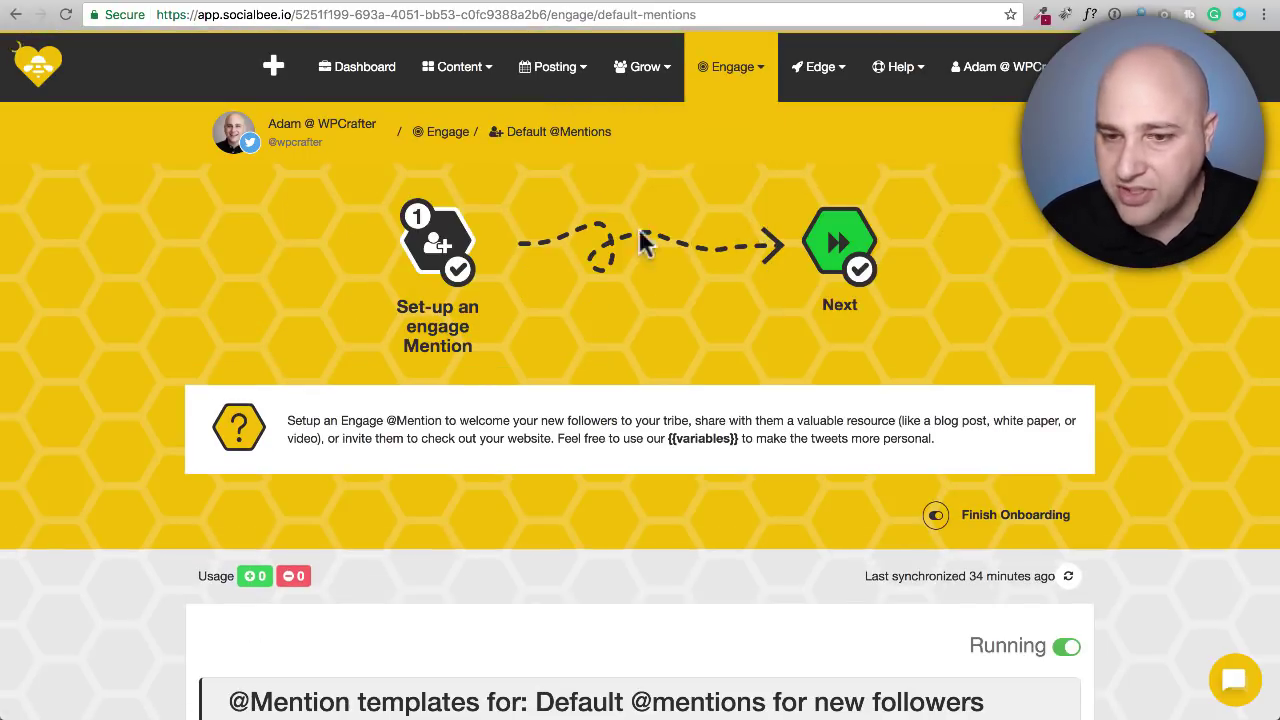
scroll(414, 194, down, 5)
scroll(250, 185, down, 3)
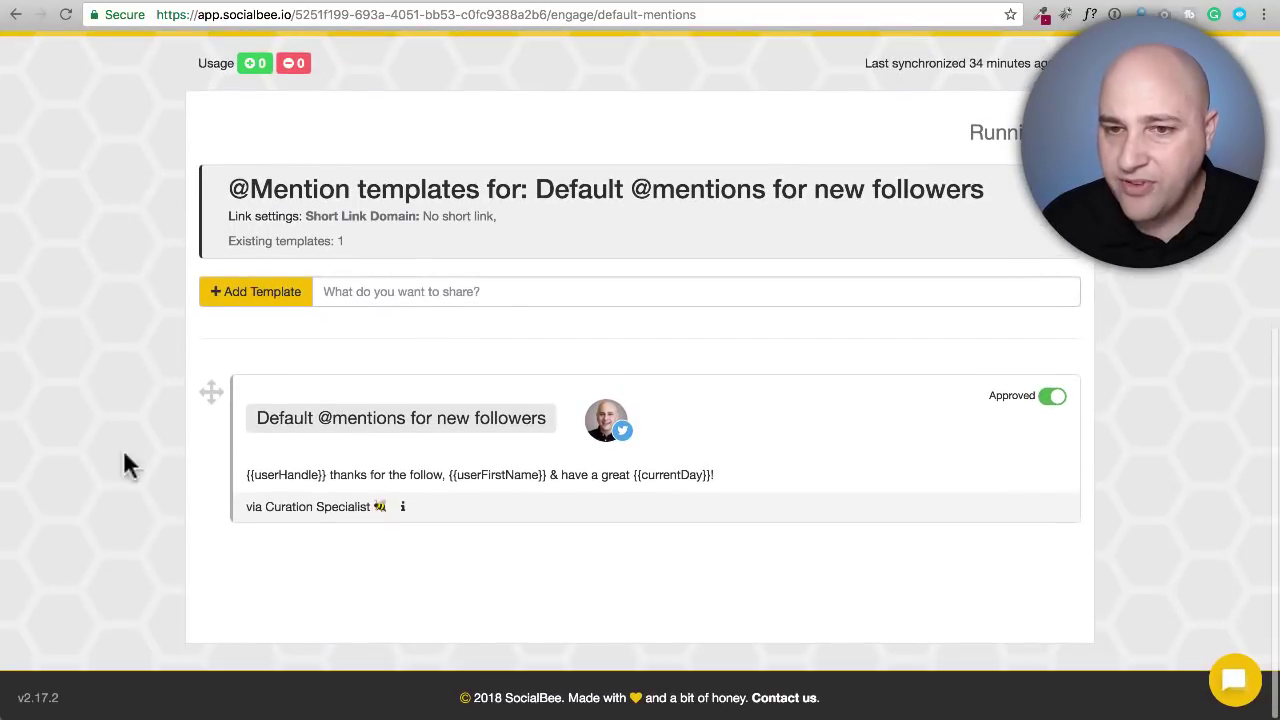
mouse_move(320, 470)
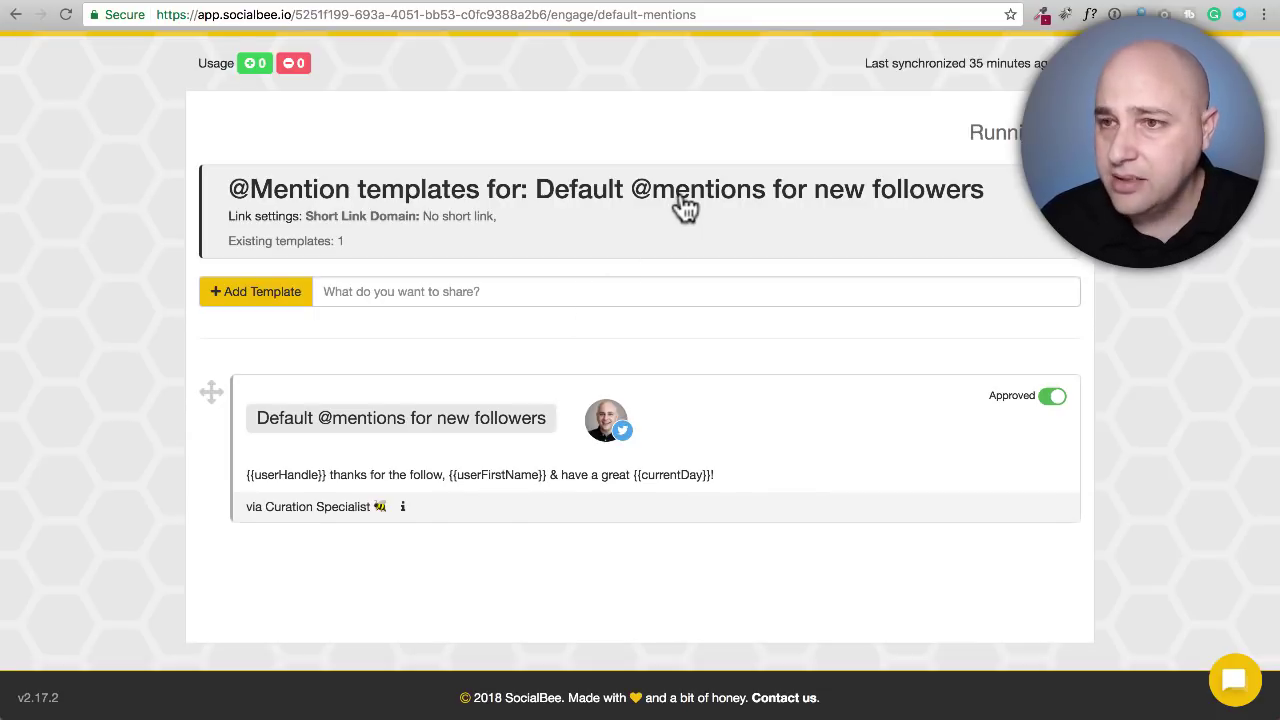
scroll(677, 206, up, 5)
Look over the Engage menu again, then switch to the wpcrafter.com homepage tab
click(763, 90)
mouse_move(706, 163)
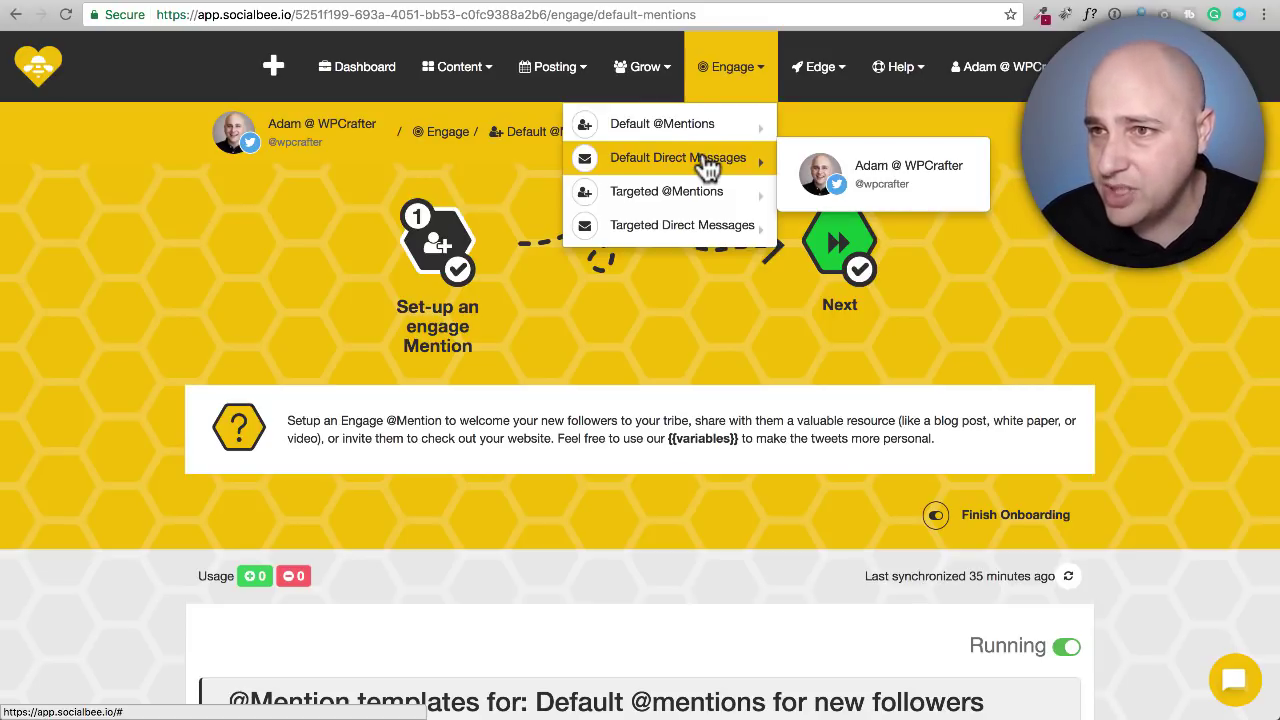
mouse_move(740, 125)
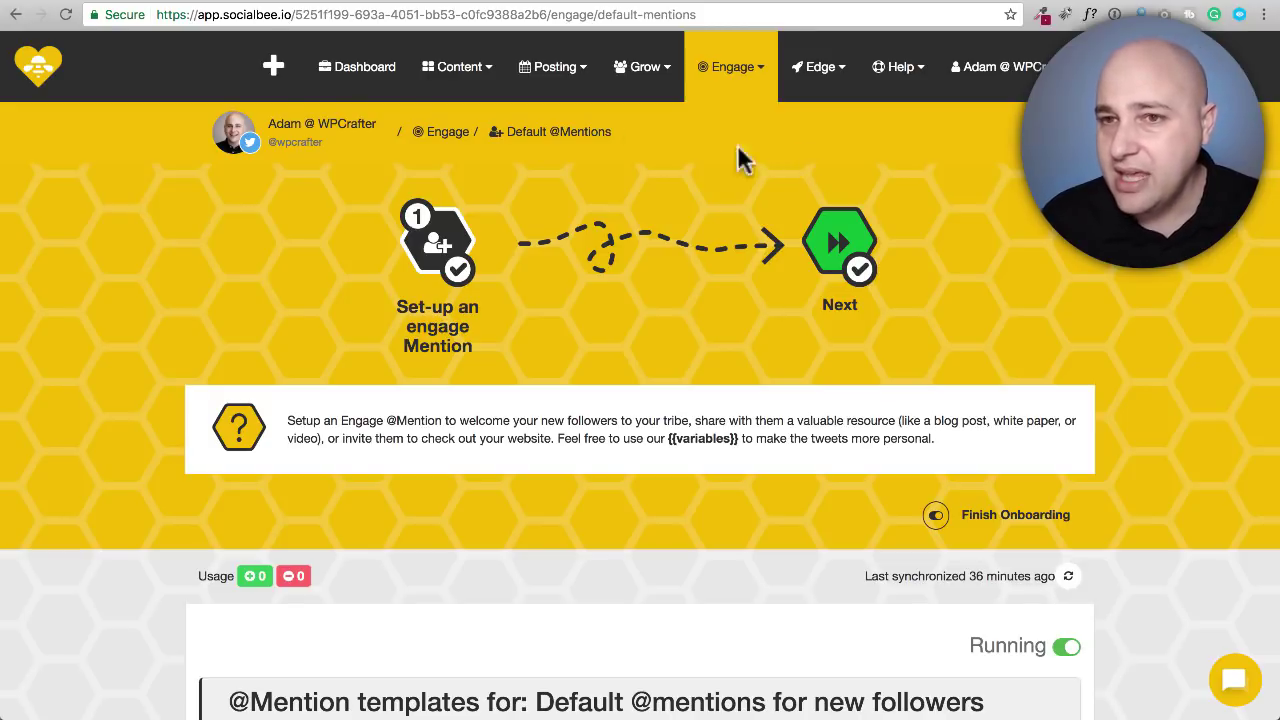
click(420, 3)
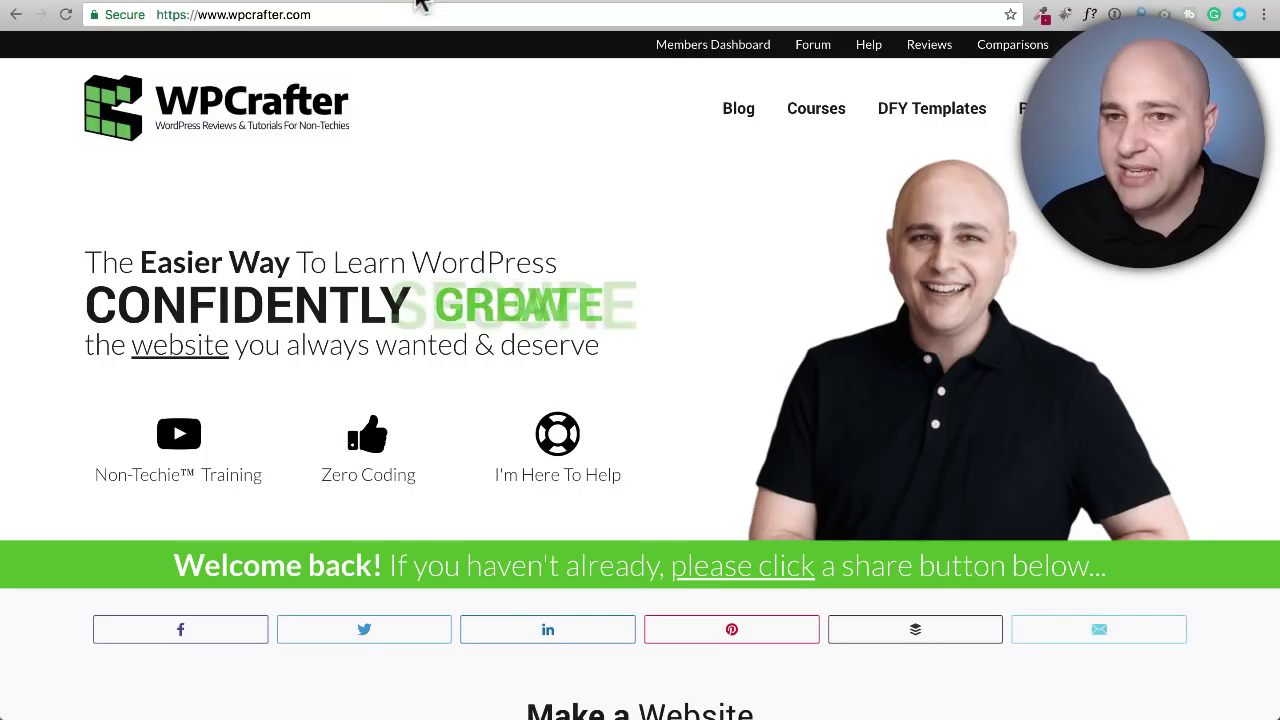